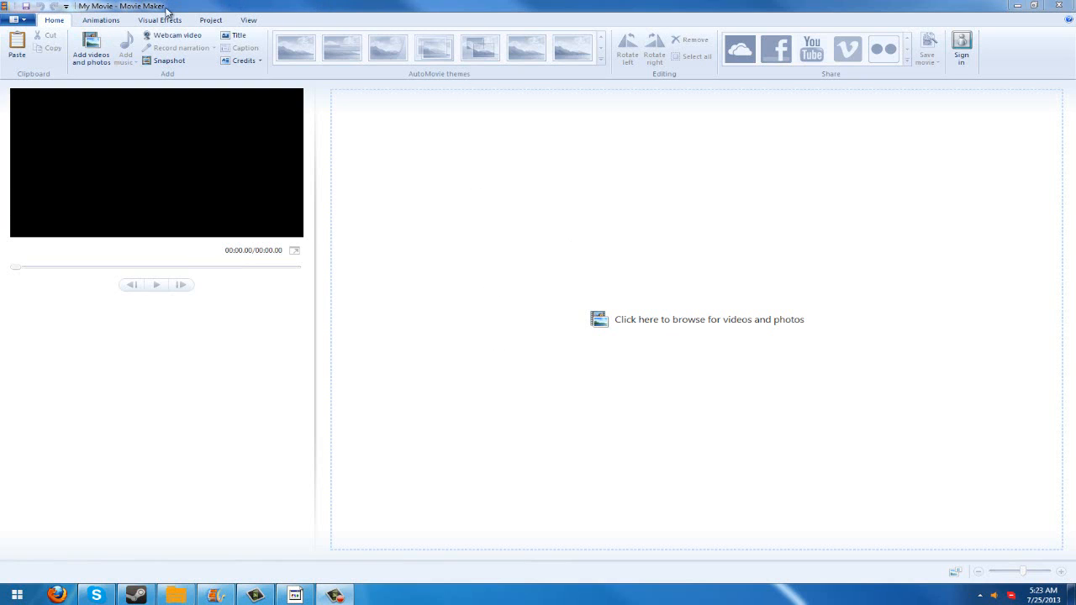
pyautogui.moveTo(297, 598)
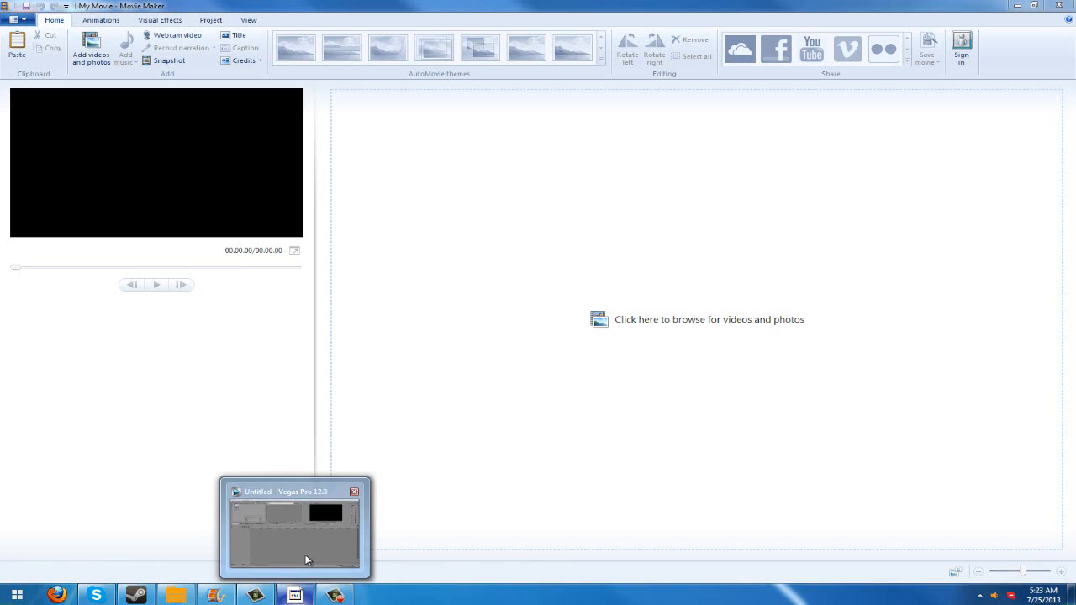
pyautogui.click(305, 558)
pyautogui.click(253, 595)
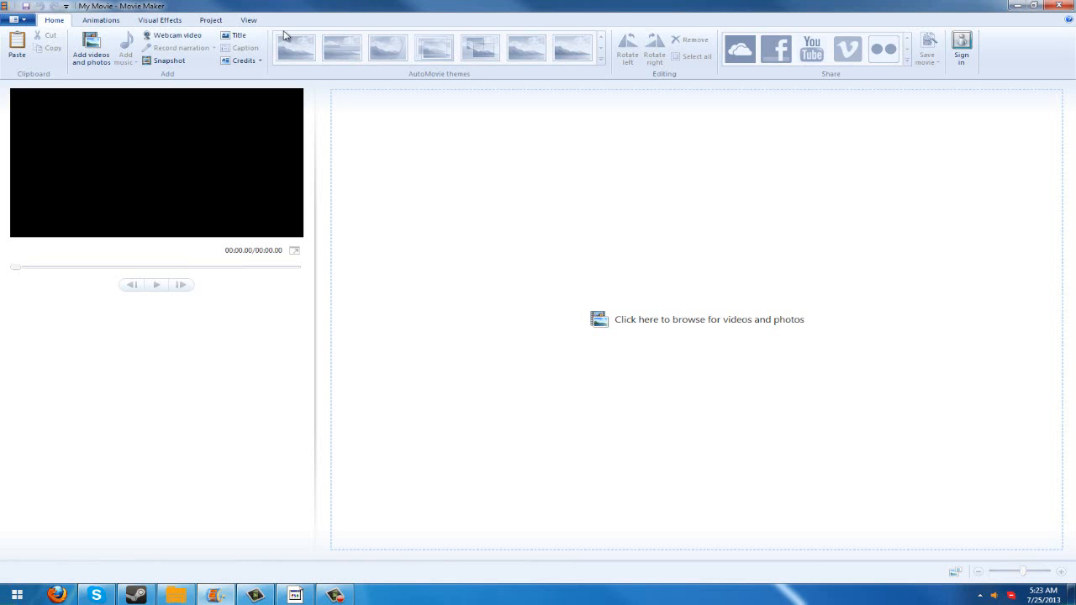
pyautogui.click(17, 19)
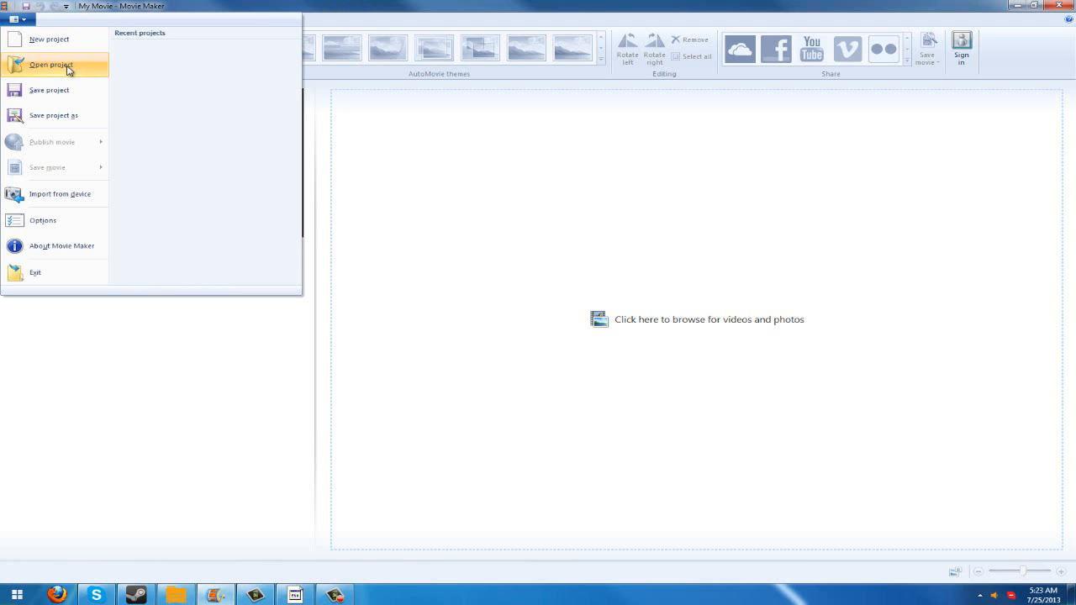
pyautogui.click(51, 65)
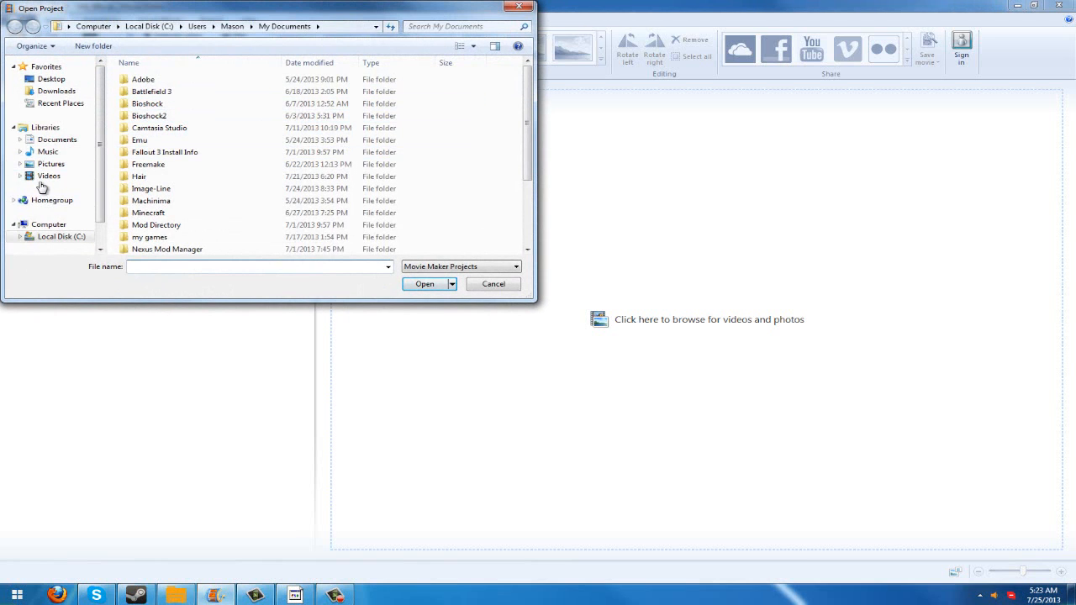
pyautogui.click(47, 177)
pyautogui.doubleClick(176, 163)
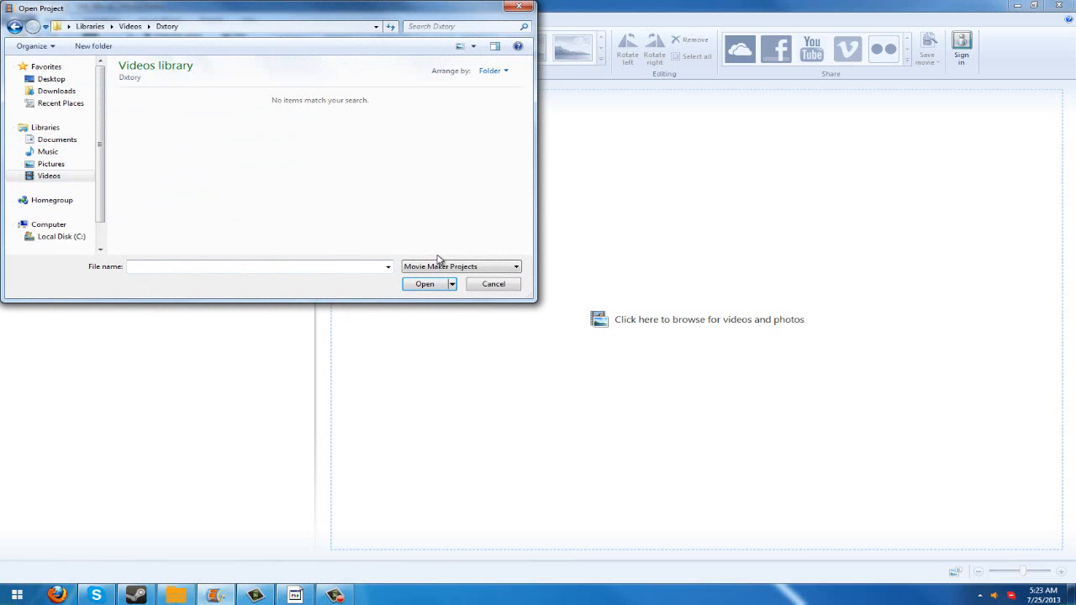
pyautogui.click(511, 9)
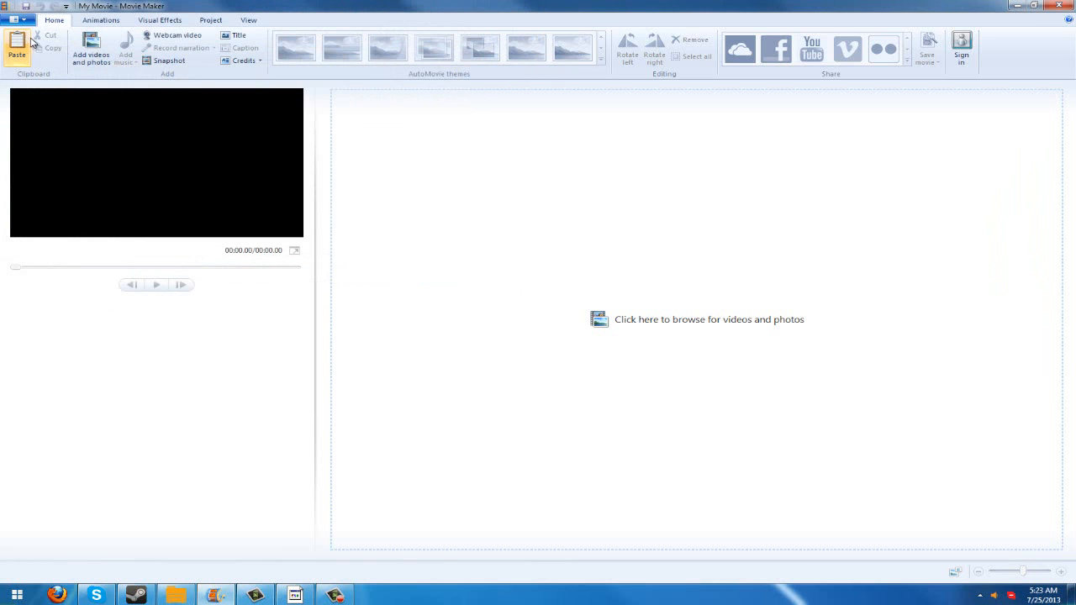
# - Add the video Super Craft Bros 2 from the Videos library to the project
pyautogui.click(90, 49)
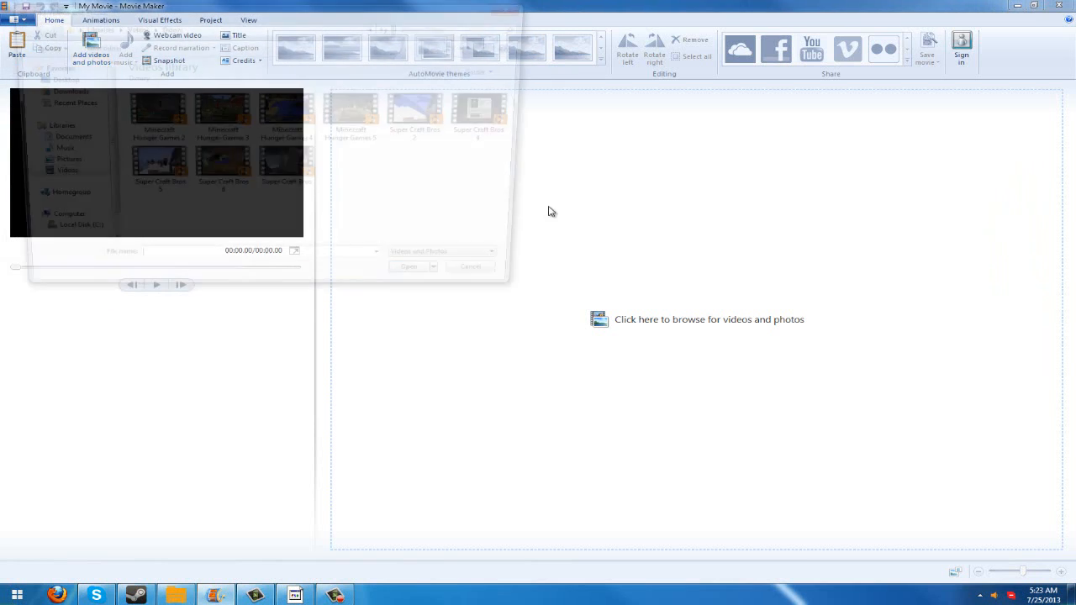
pyautogui.doubleClick(427, 108)
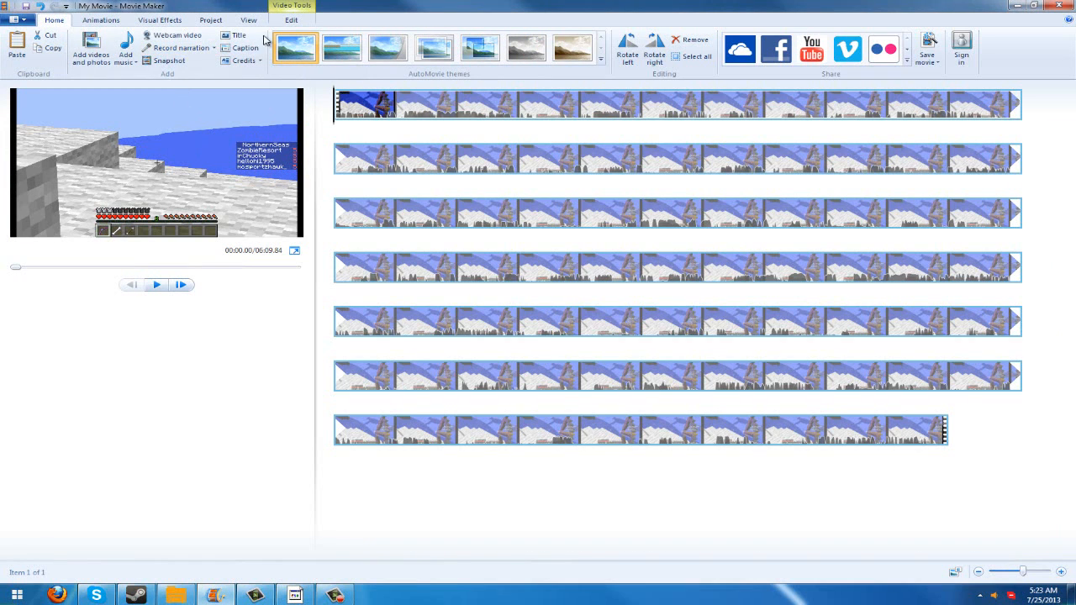
# - Look through the visual effect, aspect ratio, animation, view and clip editing options available for the imported video
pyautogui.click(164, 20)
pyautogui.click(196, 23)
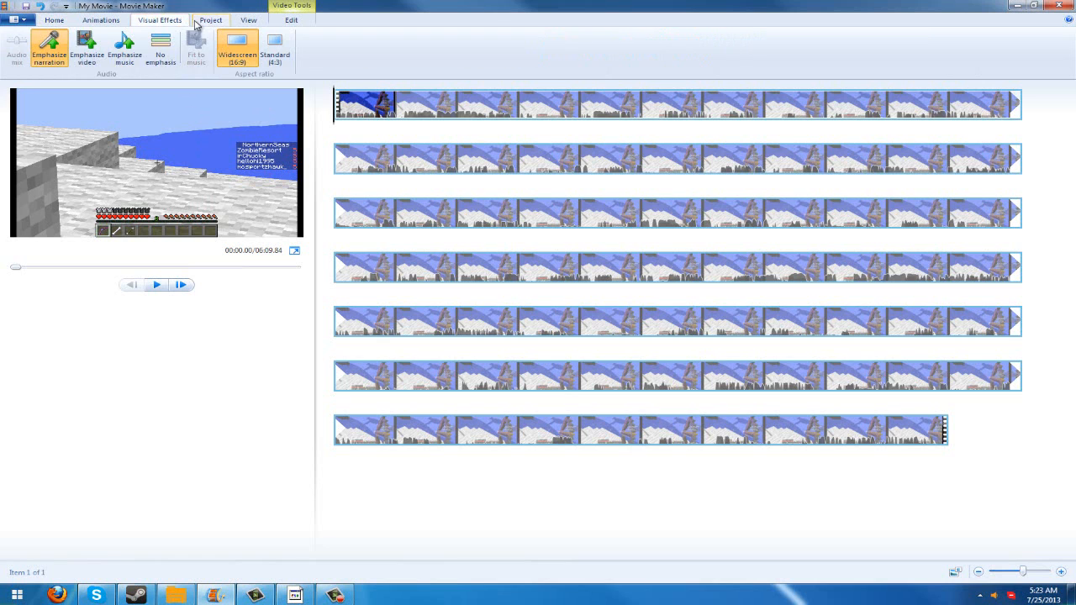
pyautogui.click(265, 49)
pyautogui.click(250, 49)
pyautogui.click(145, 23)
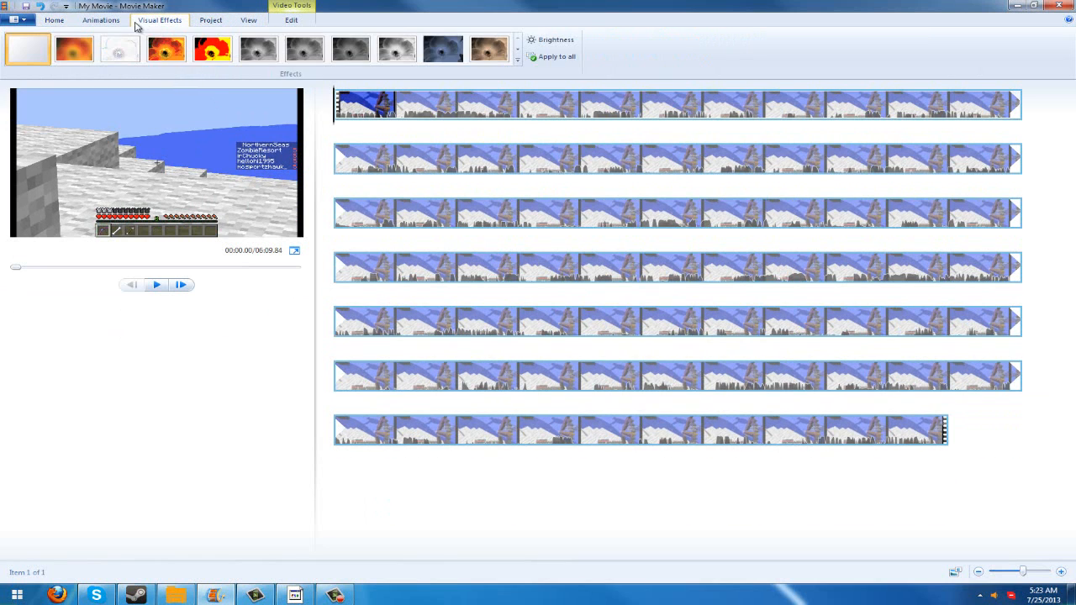
pyautogui.click(102, 22)
pyautogui.click(65, 20)
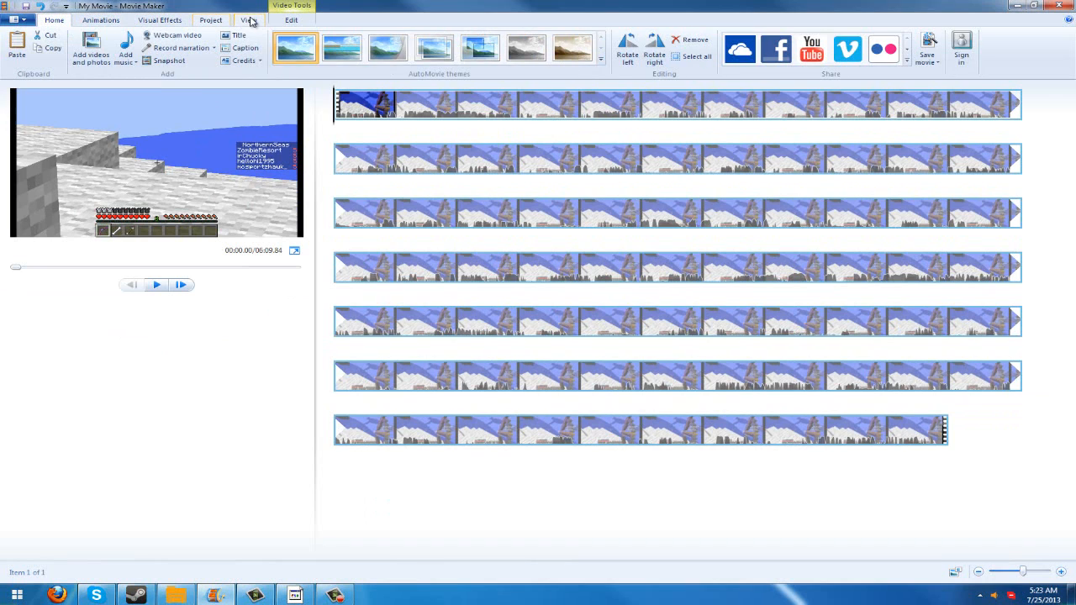
pyautogui.click(250, 20)
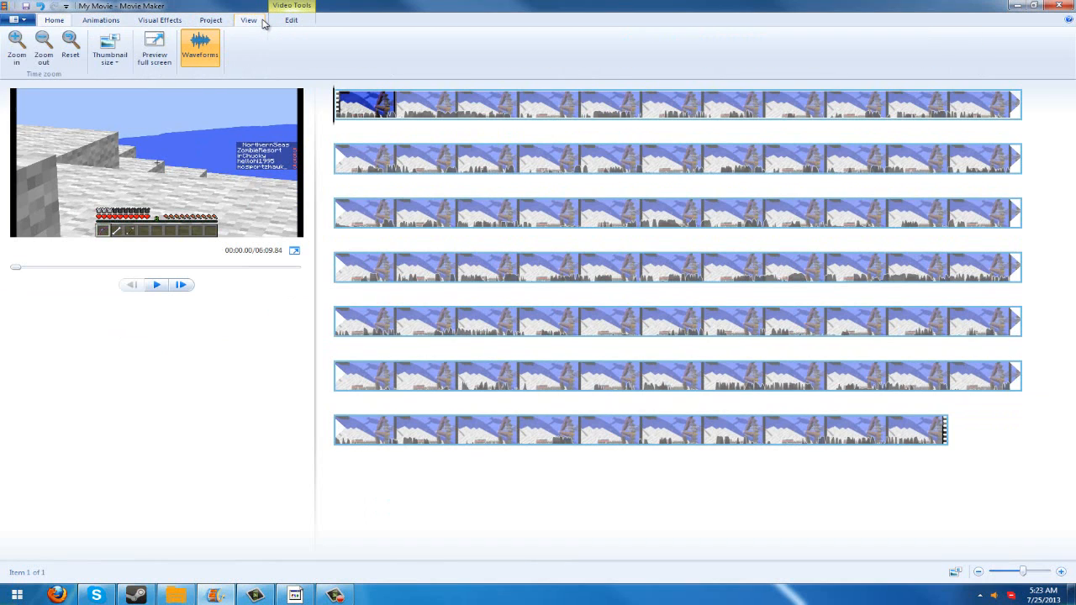
pyautogui.click(211, 20)
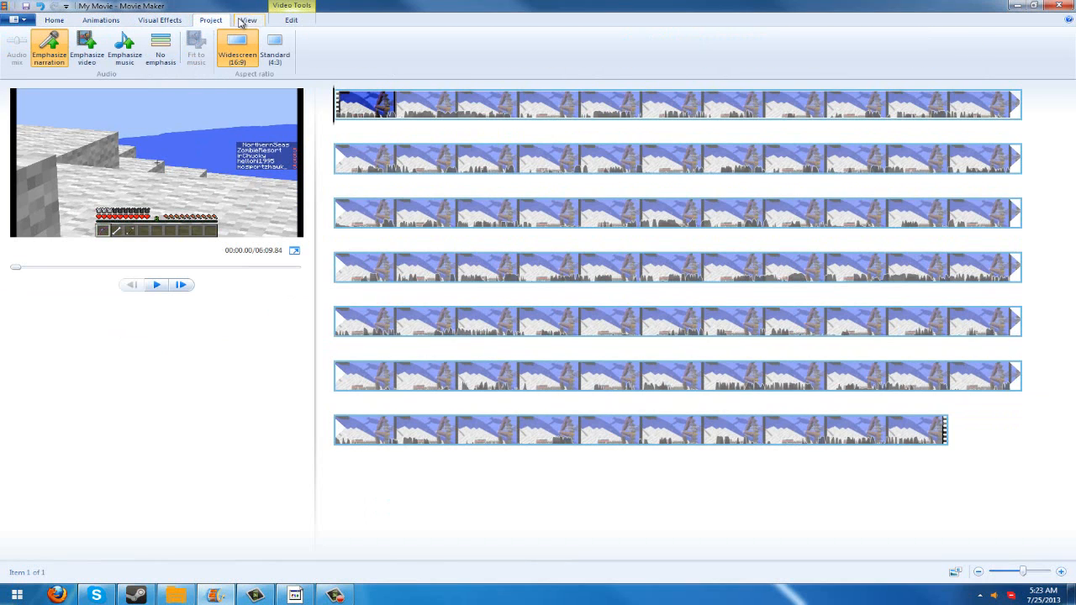
pyautogui.click(291, 21)
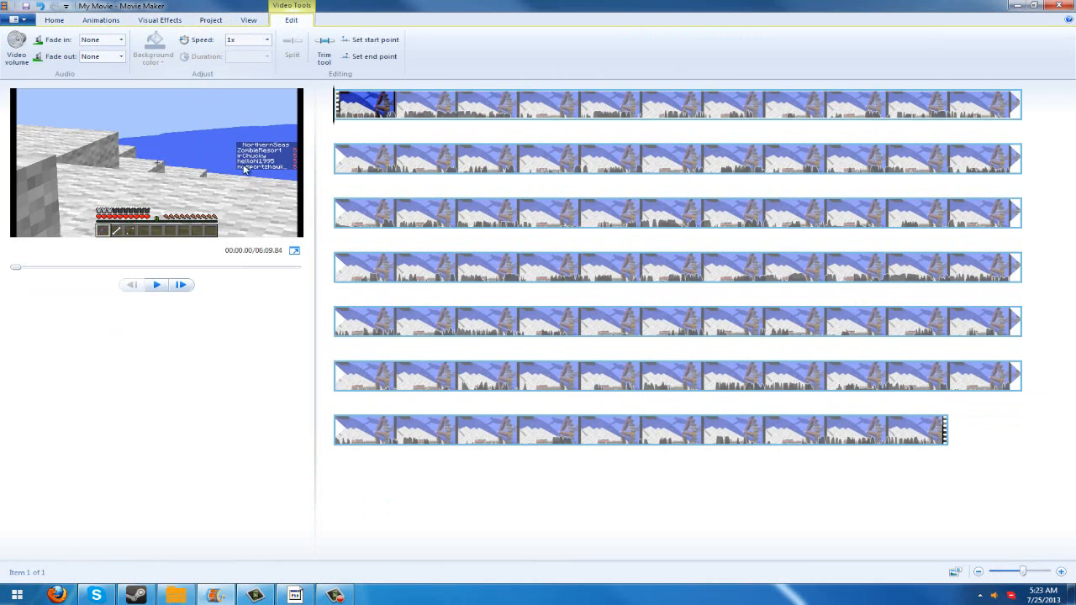
pyautogui.click(56, 21)
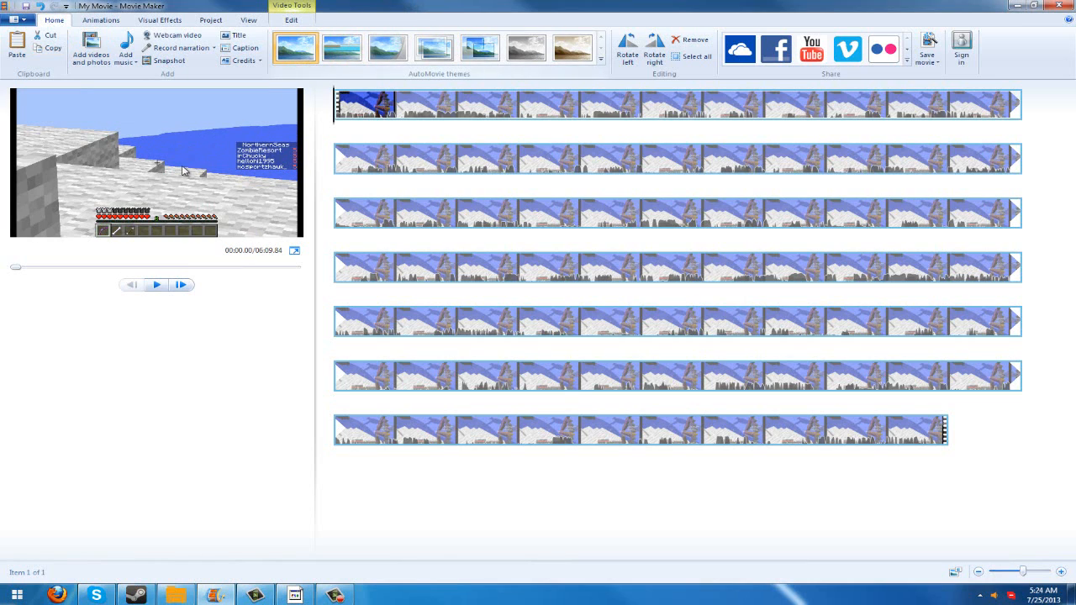
# - Preview the footage at several points along the timeline and return the playhead to the start of the clip
pyautogui.click(643, 107)
pyautogui.click(395, 106)
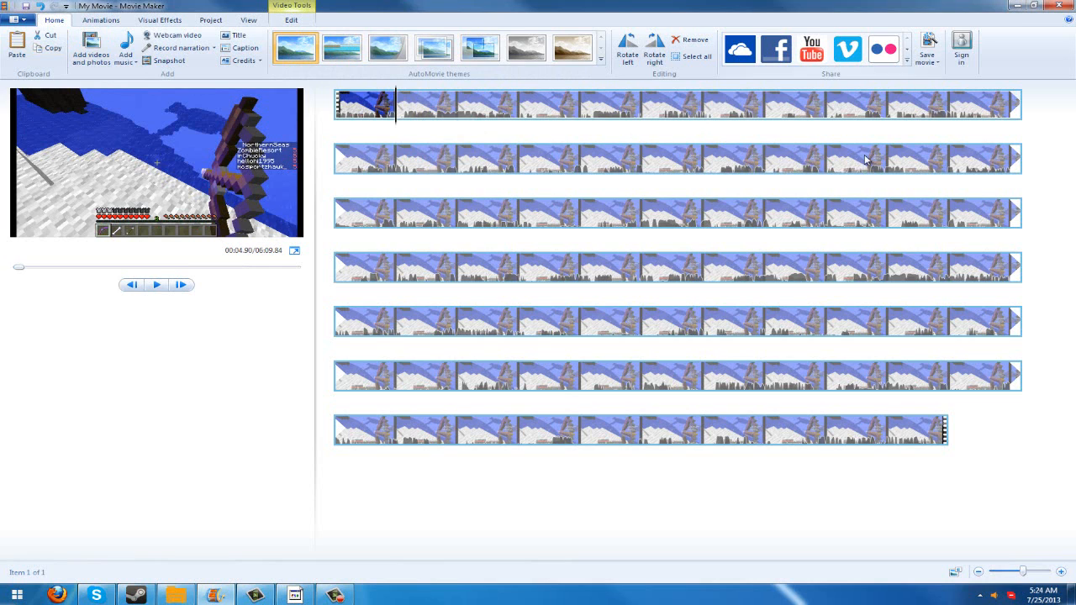
pyautogui.click(764, 213)
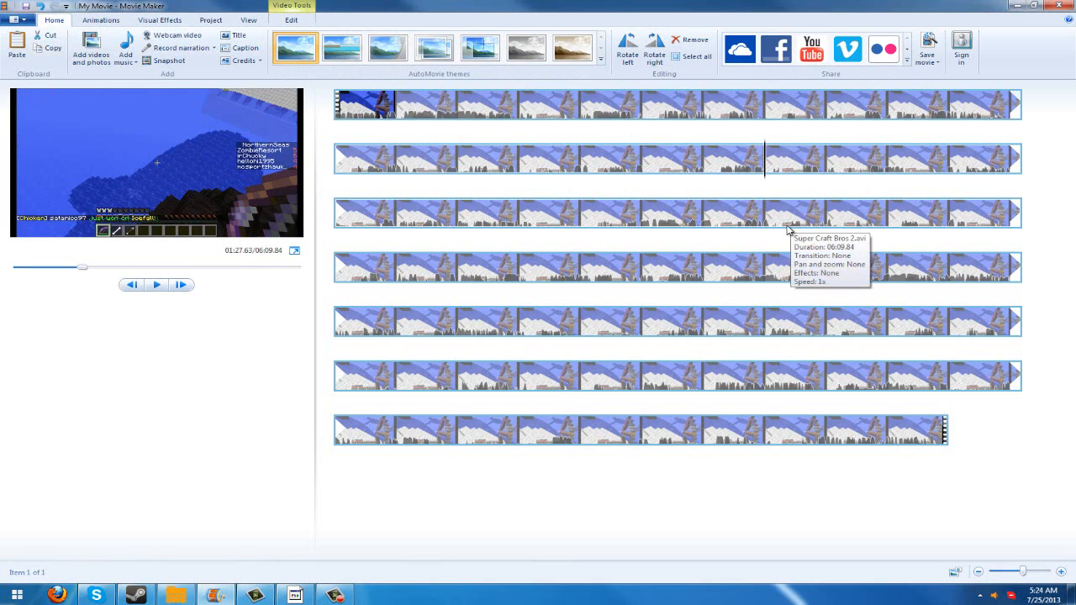
pyautogui.click(396, 109)
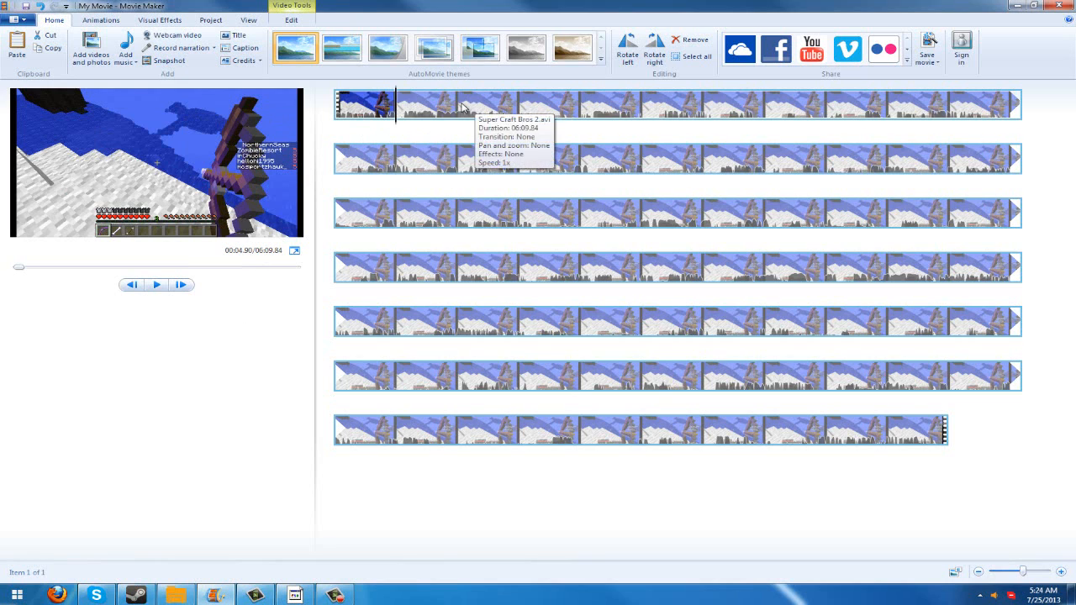
pyautogui.click(513, 113)
pyautogui.click(525, 116)
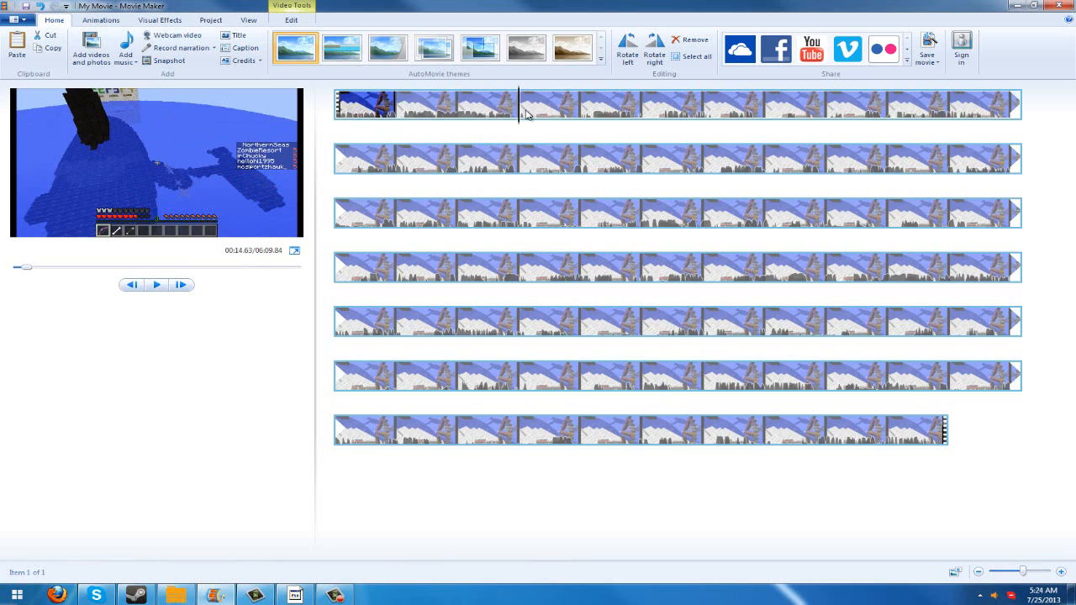
pyautogui.click(645, 107)
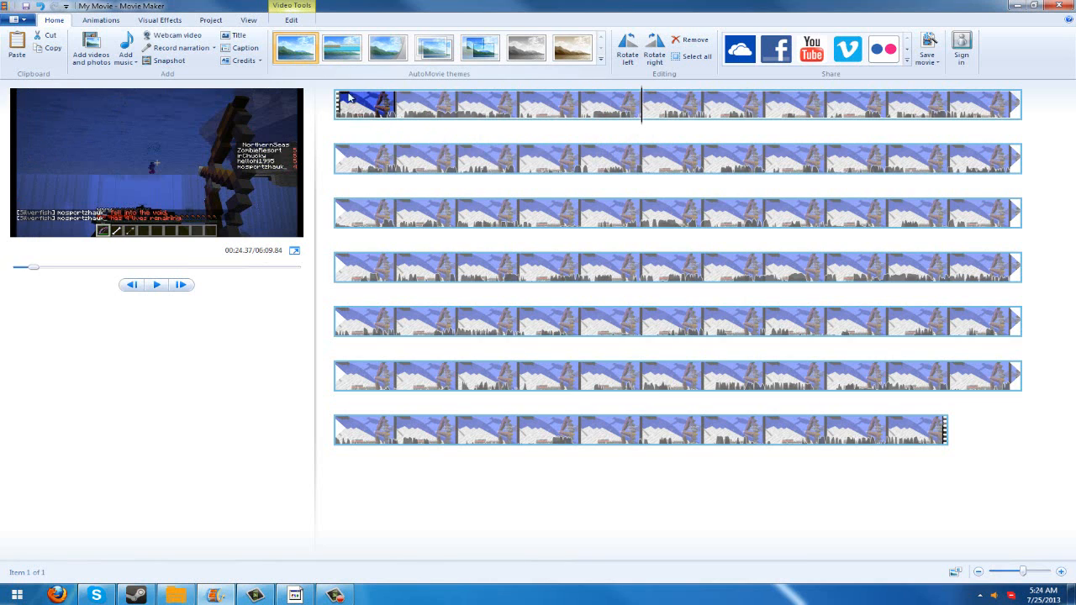
pyautogui.click(390, 107)
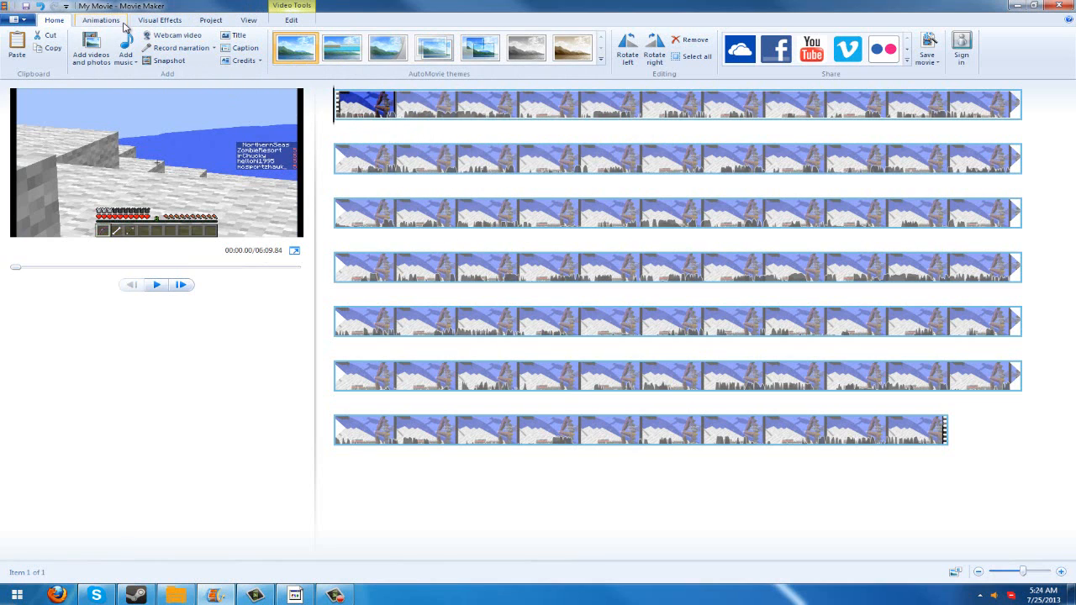
# - Set the project's audio mix to No emphasis
pyautogui.click(156, 21)
pyautogui.click(211, 21)
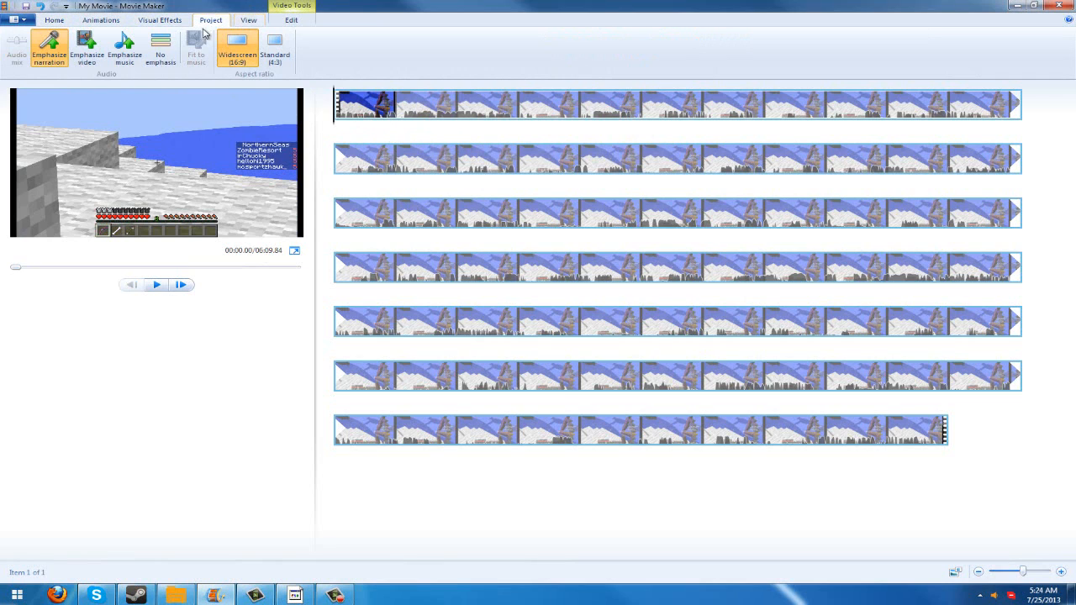
pyautogui.click(162, 47)
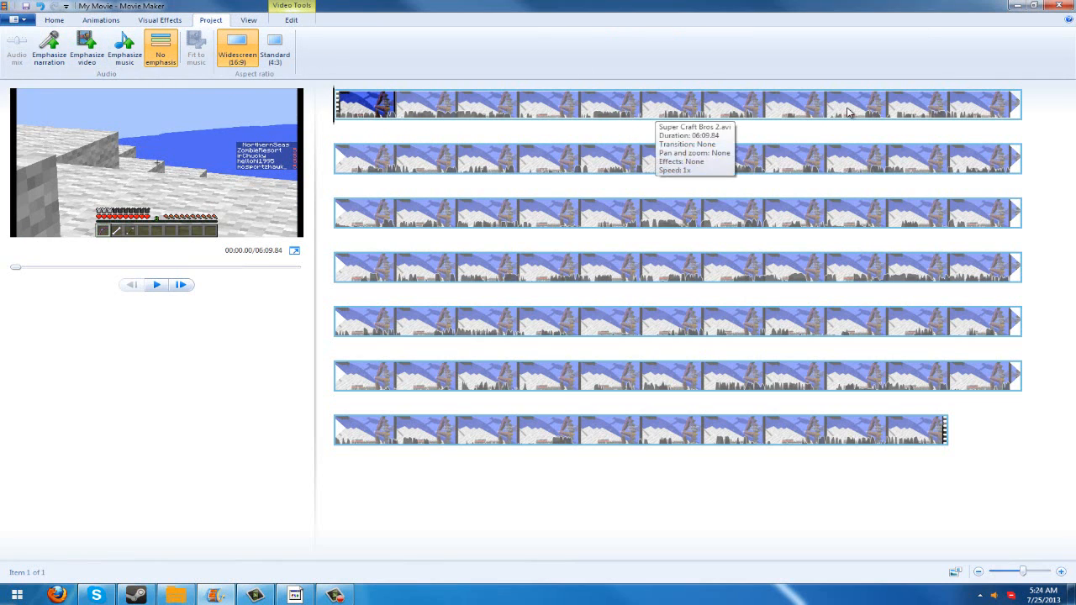
# - Examine the clip on the timeline at different time zoom levels, both closer in and further out
pyautogui.click(248, 20)
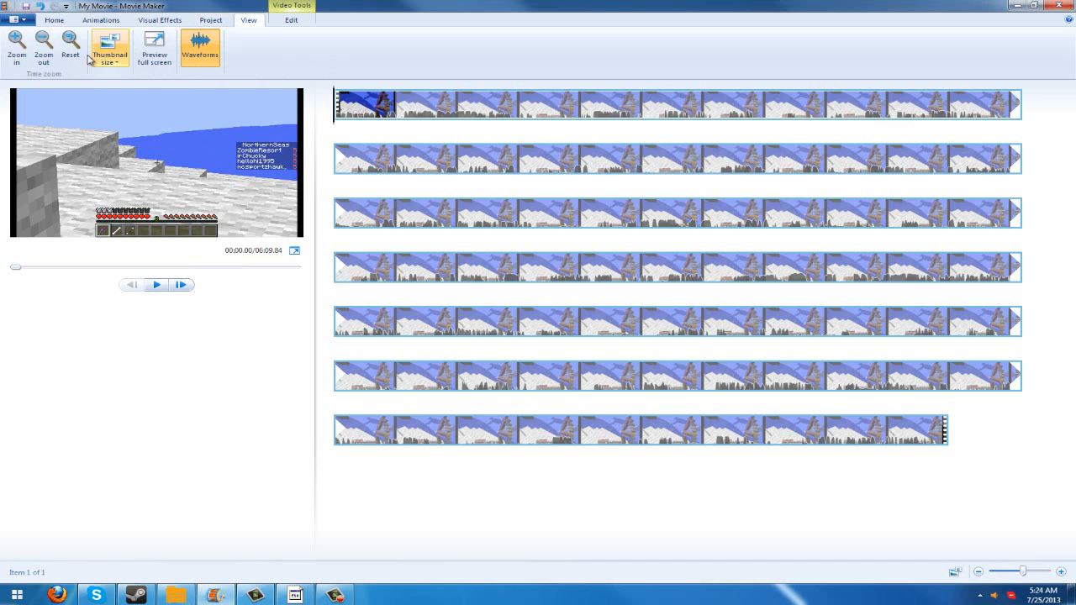
pyautogui.click(22, 57)
pyautogui.click(24, 59)
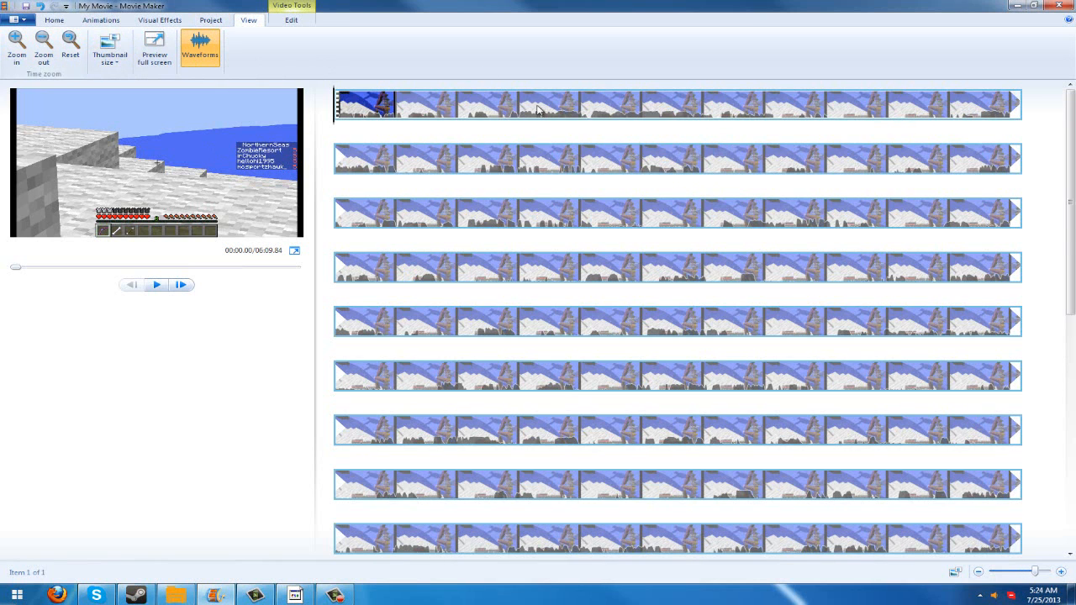
pyautogui.click(53, 61)
pyautogui.click(53, 60)
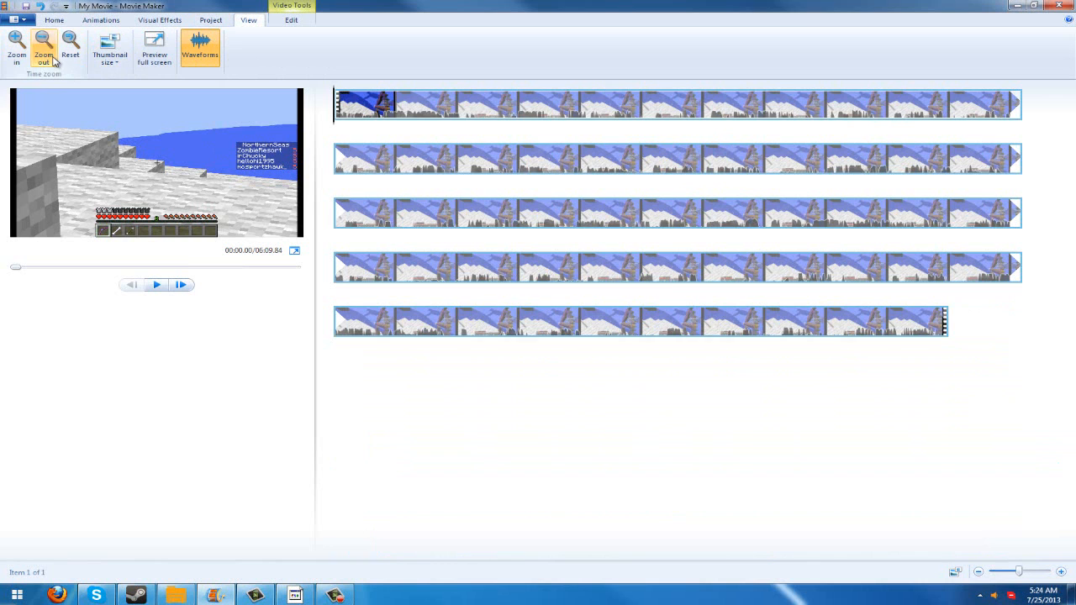
pyautogui.click(21, 59)
pyautogui.click(20, 59)
pyautogui.click(20, 58)
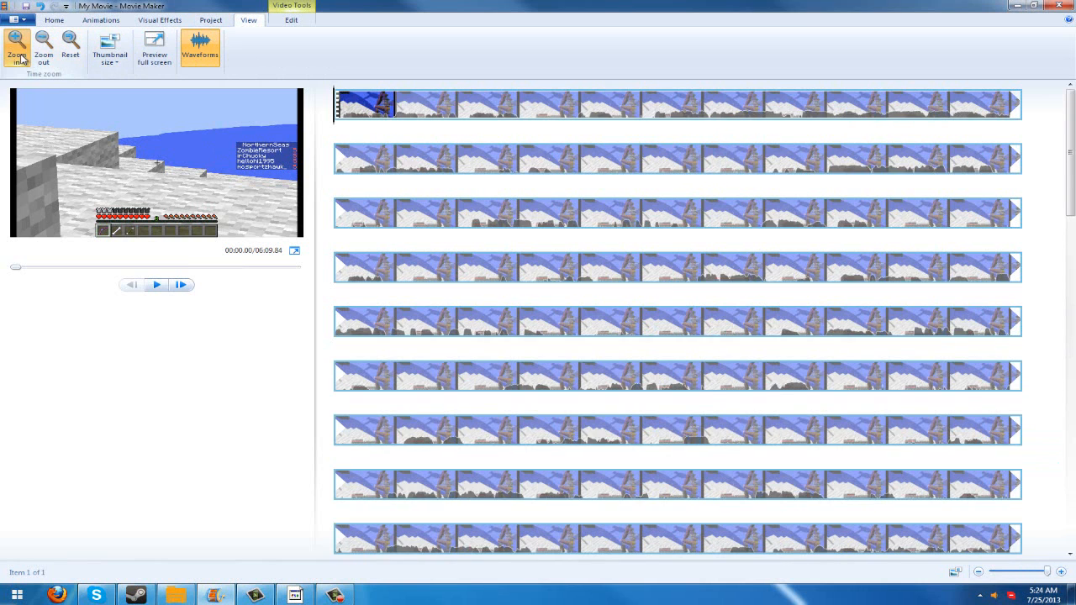
# - Preview frames near the clip's beginning, return the playhead to the start, and zoom the timeline back out
pyautogui.click(400, 108)
pyautogui.click(458, 105)
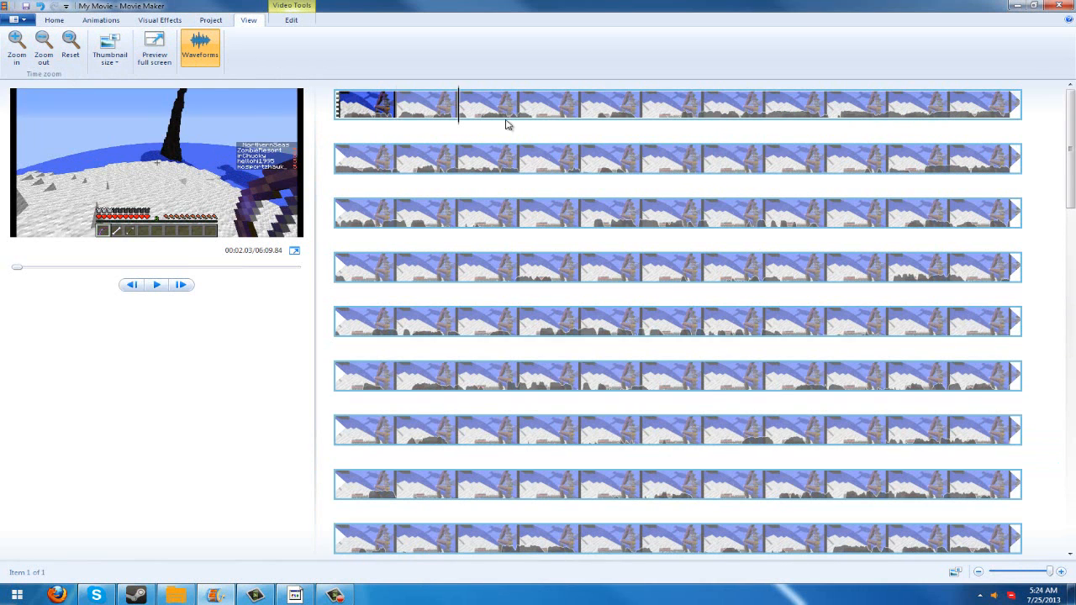
pyautogui.click(336, 107)
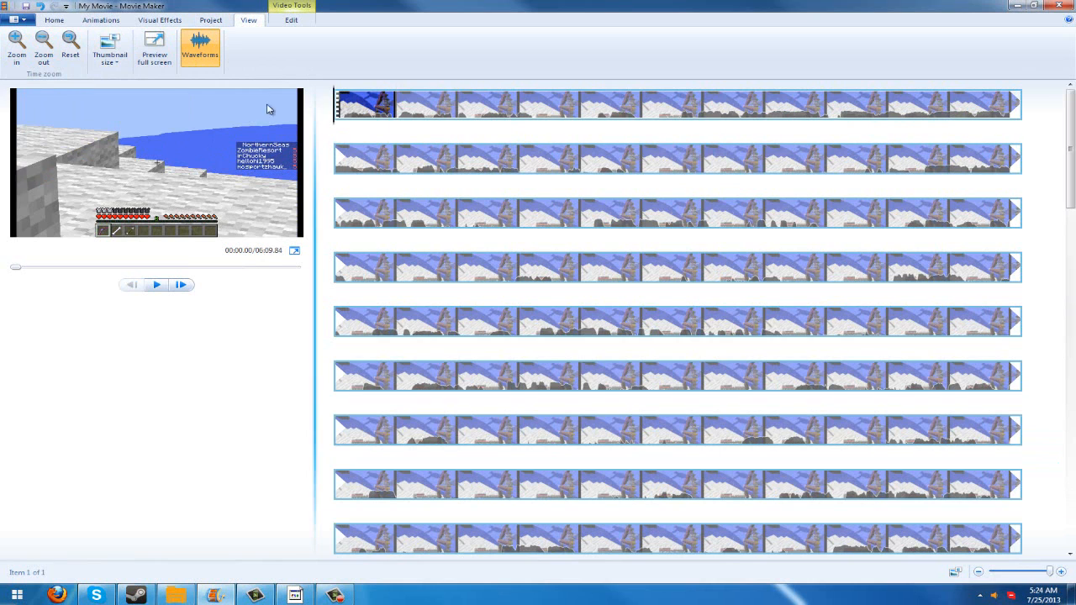
pyautogui.click(63, 43)
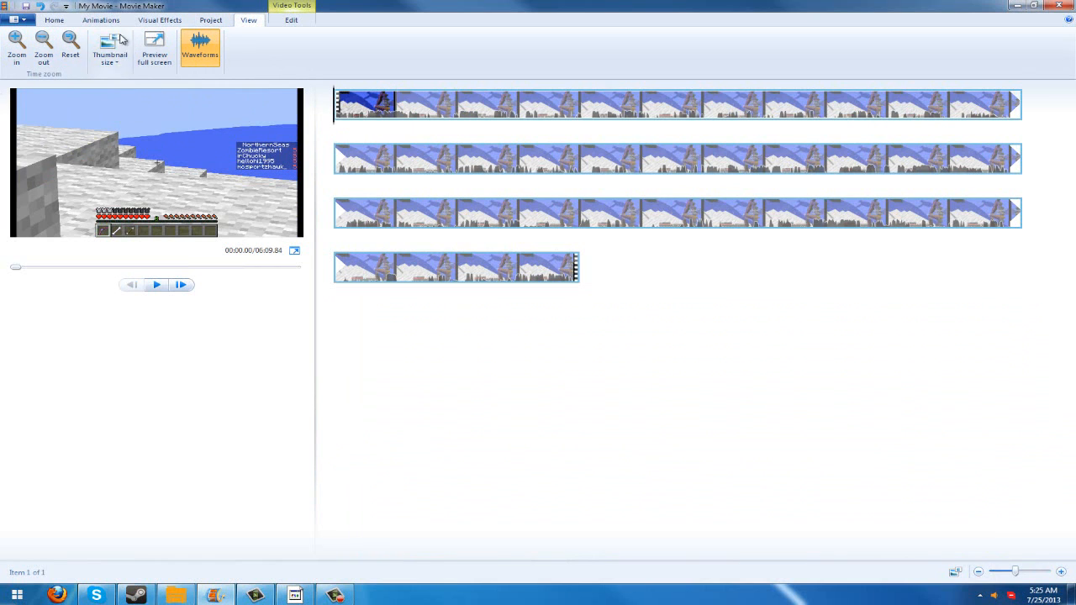
# - Insert a title card at the start of the movie, ahead of the video clip
pyautogui.click(68, 21)
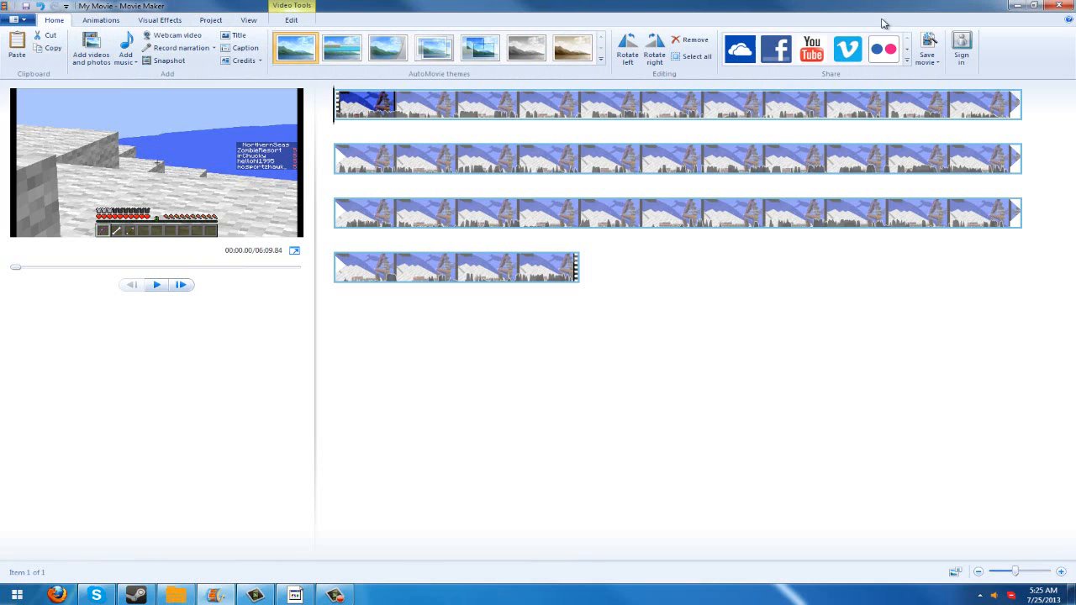
pyautogui.click(908, 60)
pyautogui.click(805, 4)
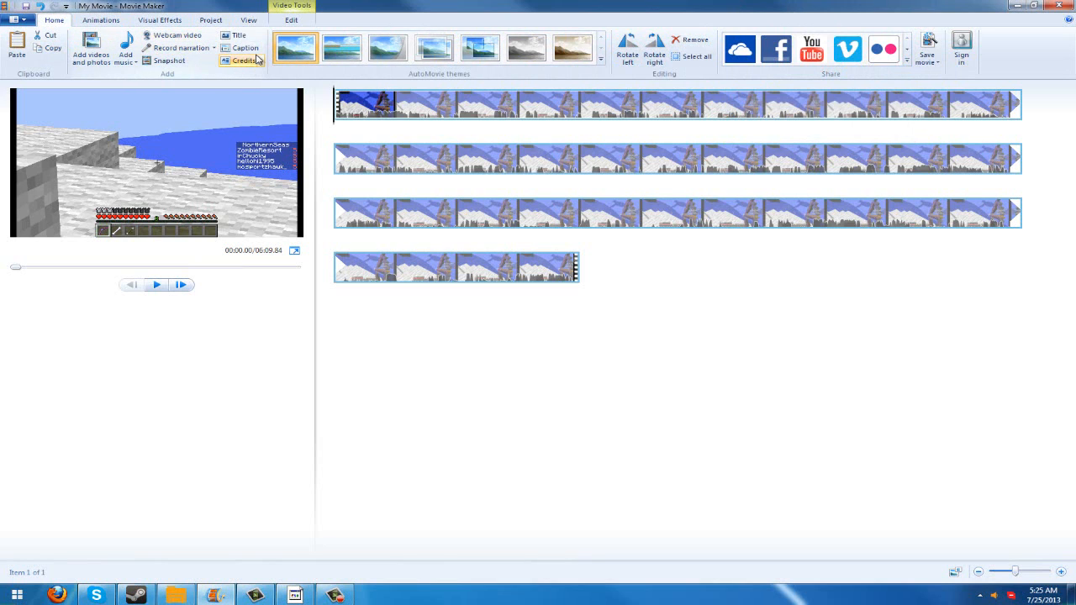
pyautogui.click(235, 36)
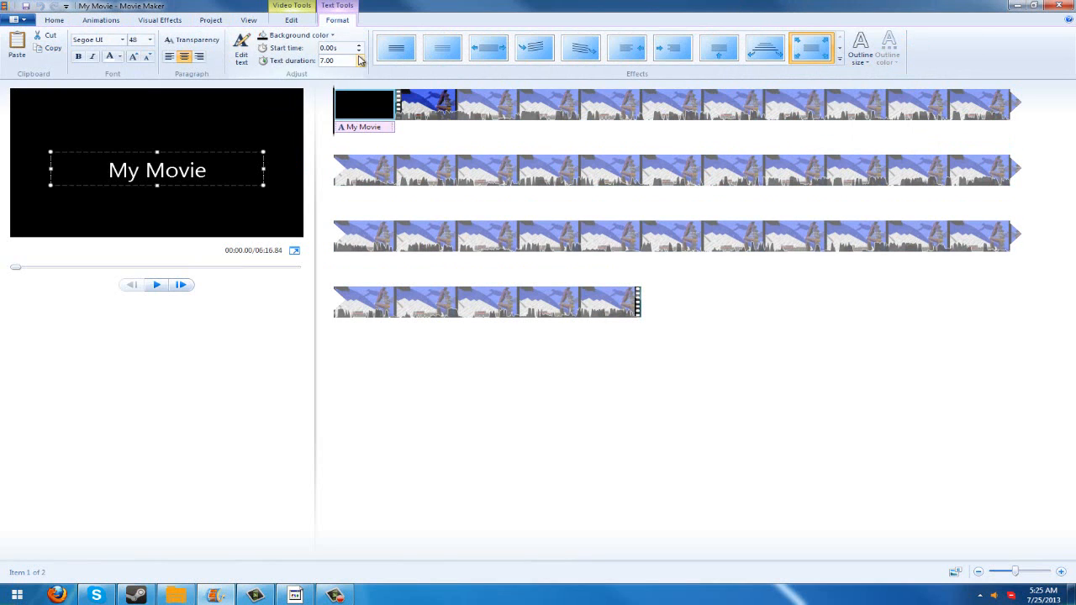
# - Examine the animation, visual effect, project, view and clip-editing options available for the title and gameplay clip
pyautogui.click(70, 17)
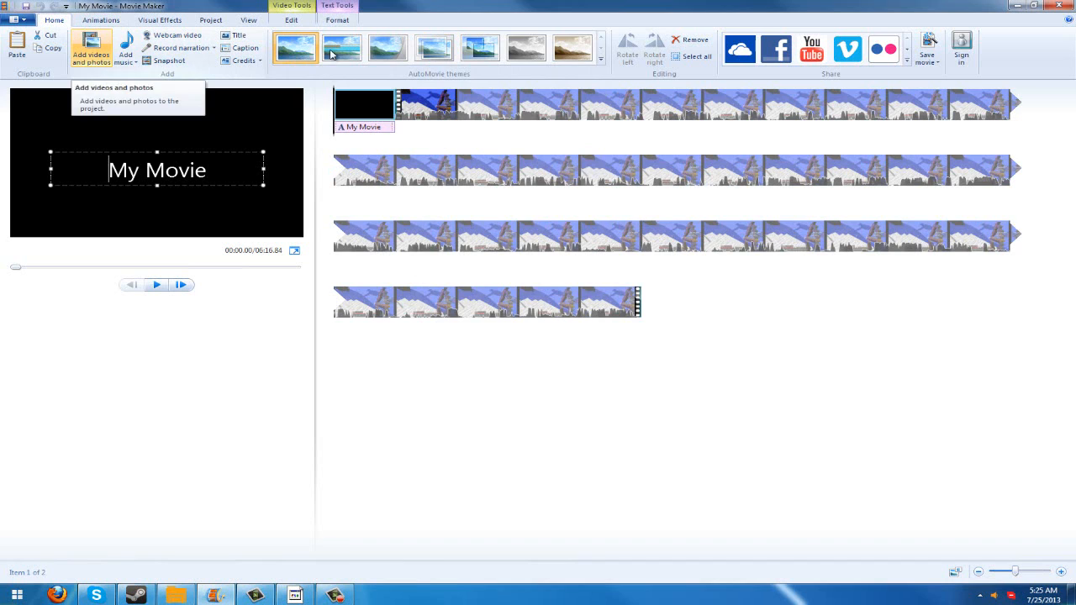
pyautogui.click(101, 19)
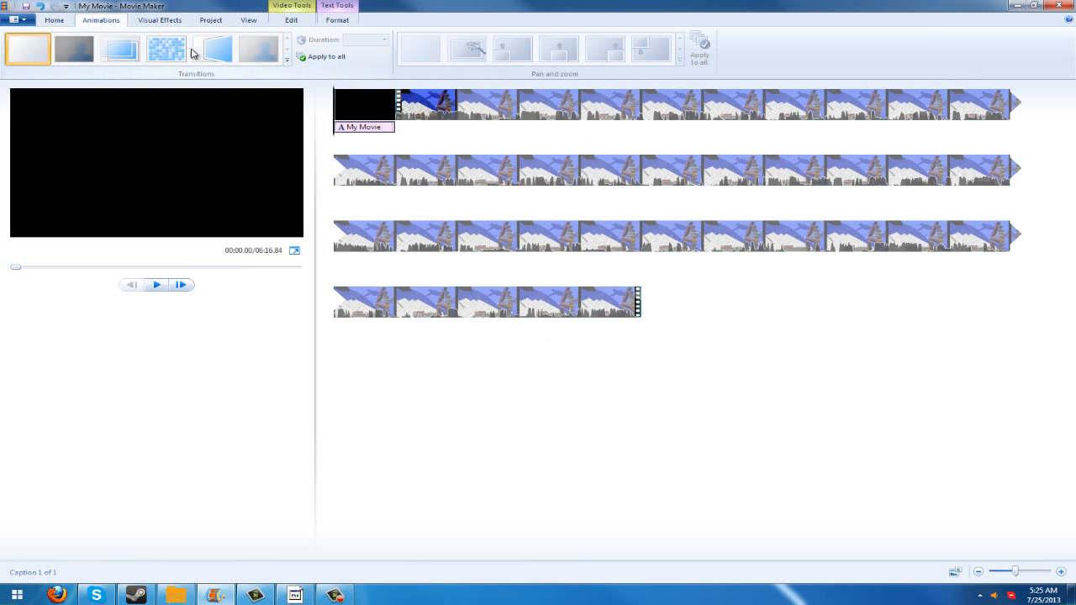
pyautogui.click(159, 20)
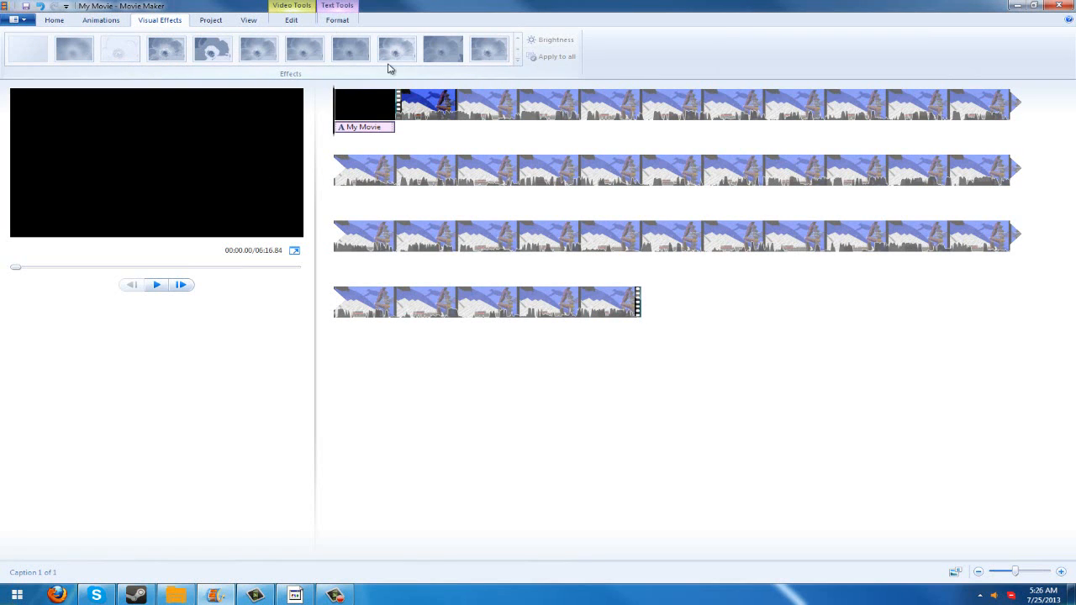
pyautogui.click(437, 103)
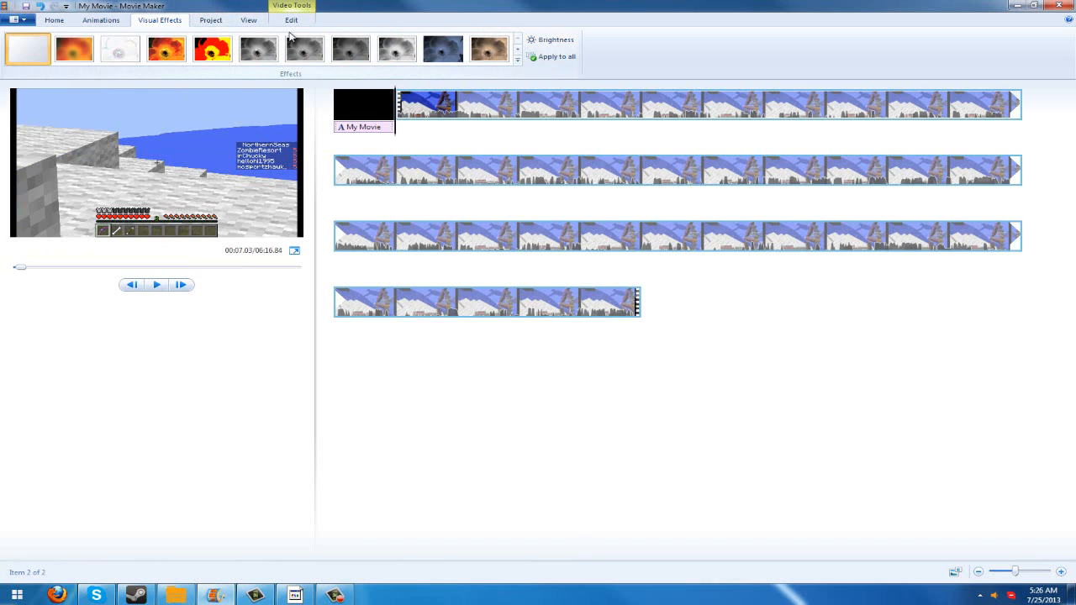
pyautogui.click(211, 26)
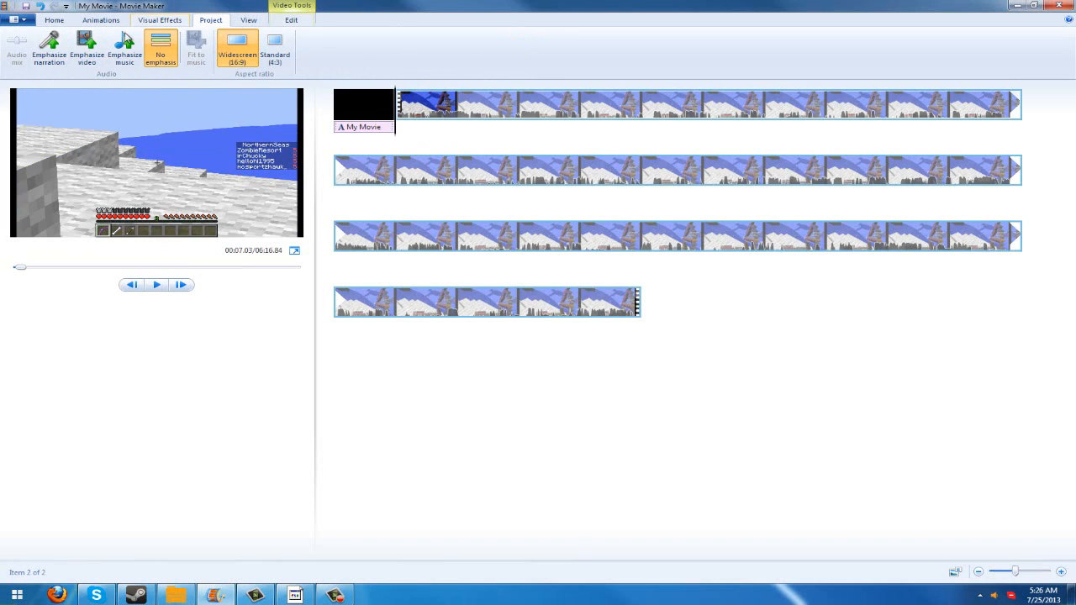
pyautogui.click(248, 18)
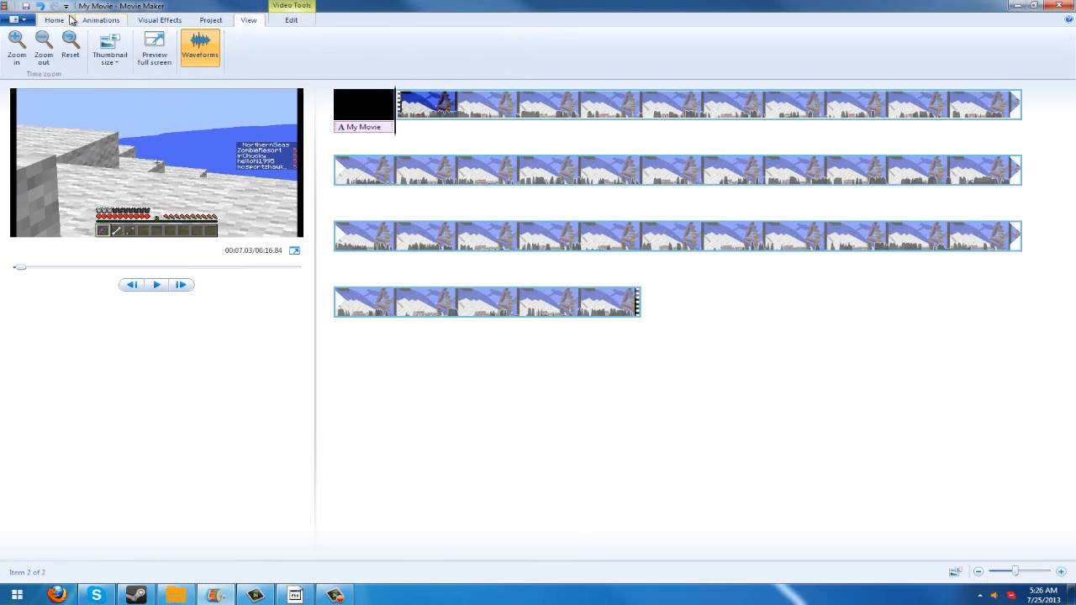
pyautogui.click(285, 20)
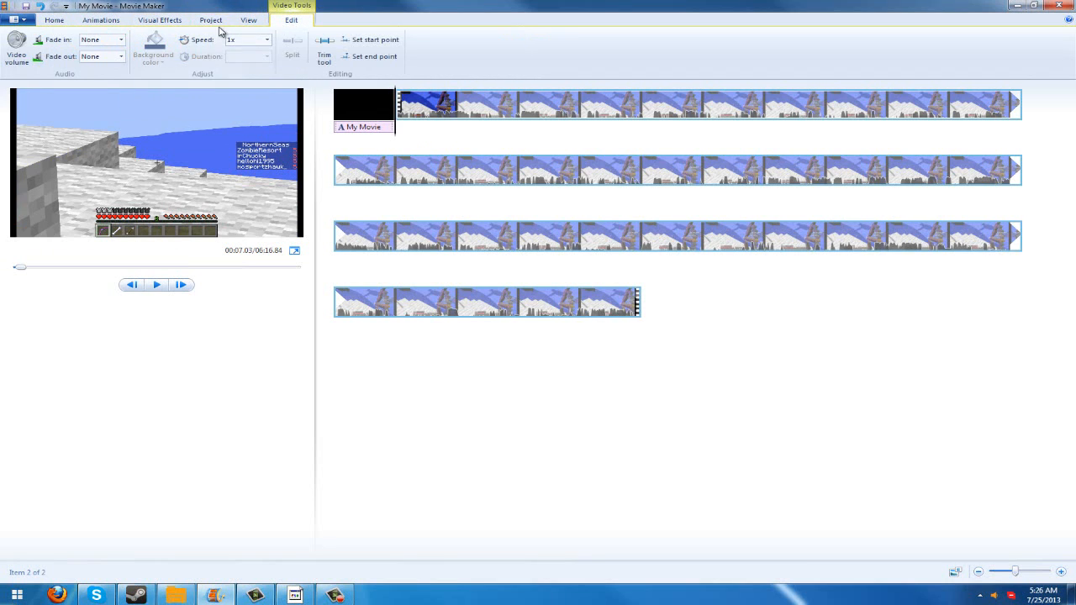
pyautogui.click(248, 20)
pyautogui.click(277, 24)
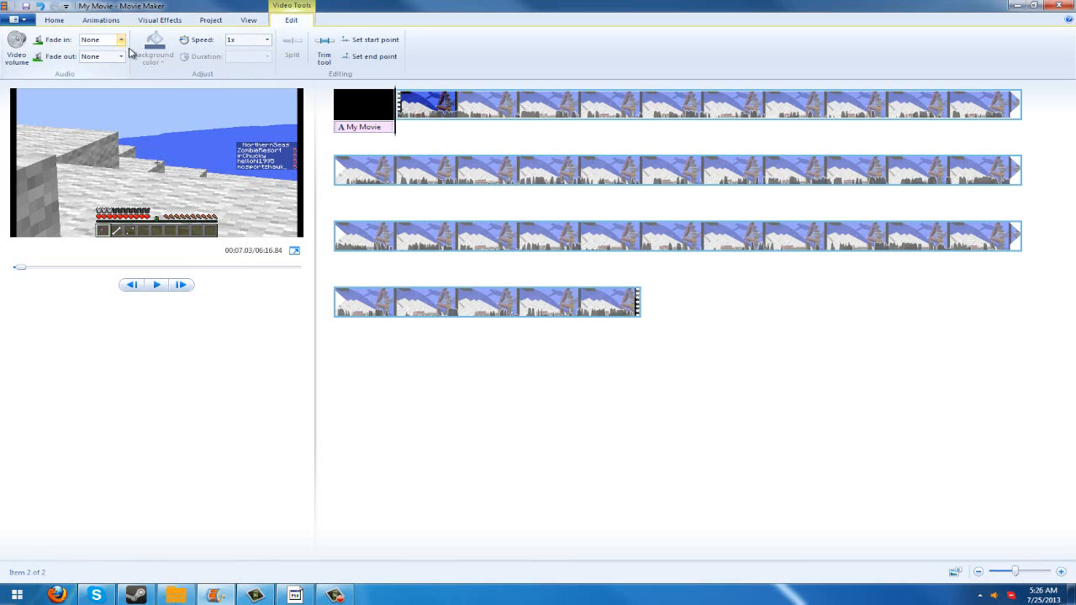
pyautogui.click(55, 22)
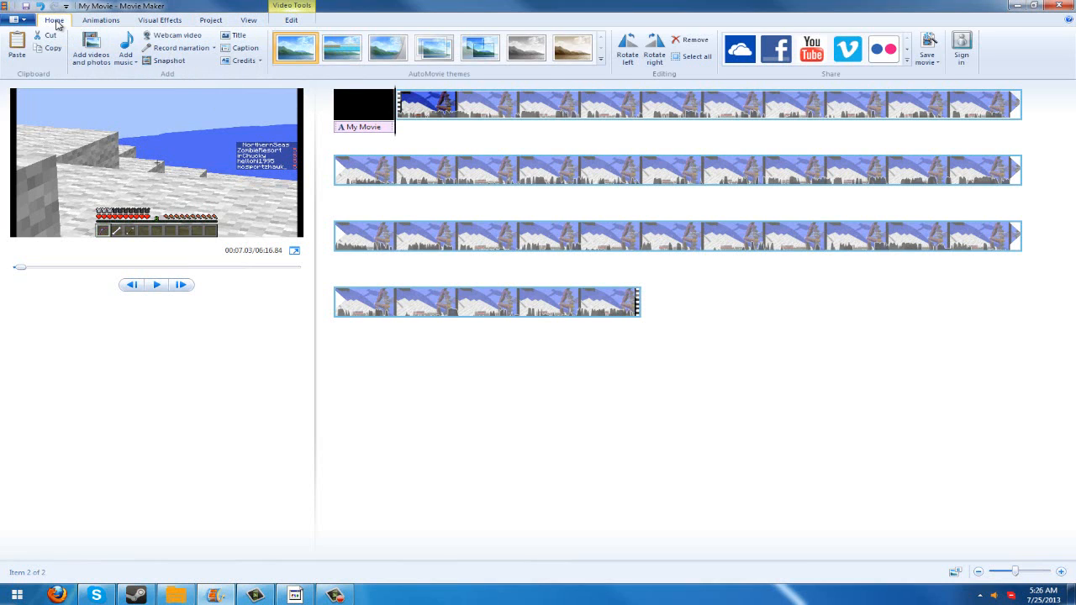
# - Examine the available presets for saving the movie, from common settings to phone and tablet settings
pyautogui.click(929, 62)
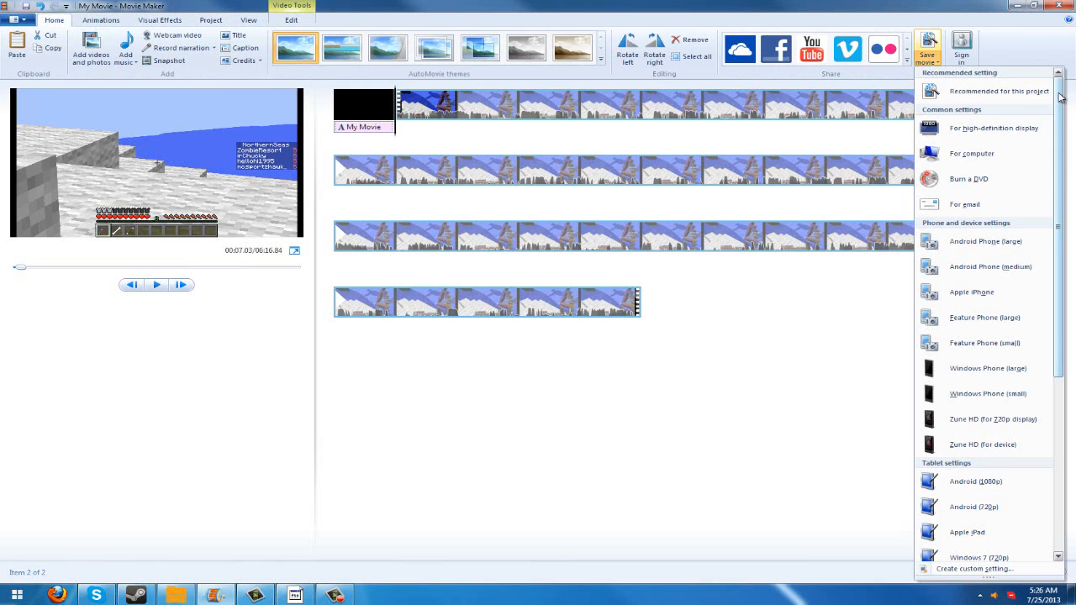
pyautogui.moveTo(1060, 93); pyautogui.dragTo(1045, 66)
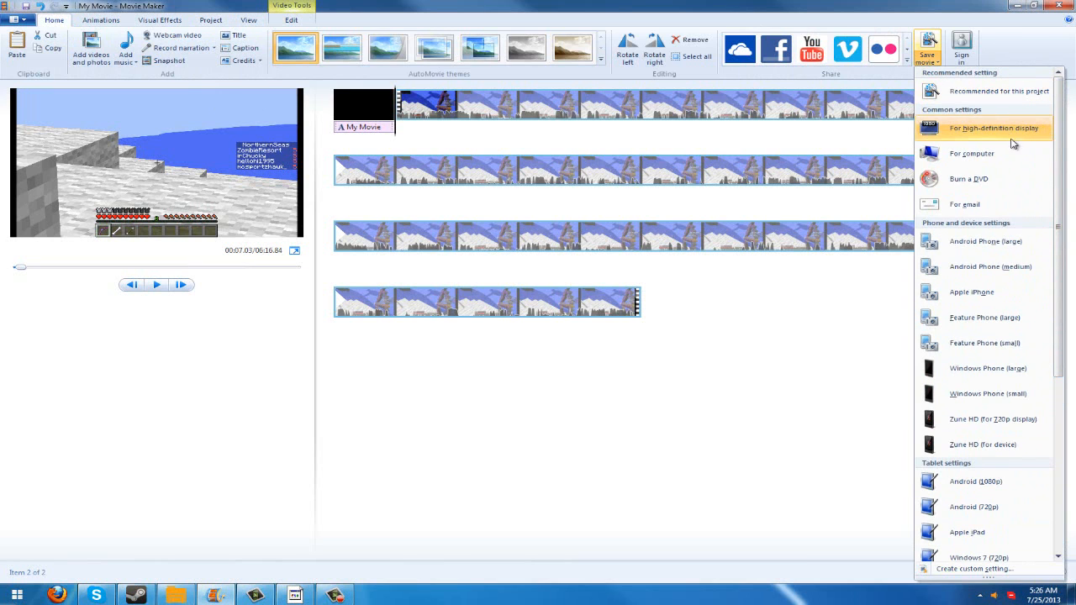
pyautogui.scroll(-3, 1010, 155)
pyautogui.scroll(3, 1010, 155)
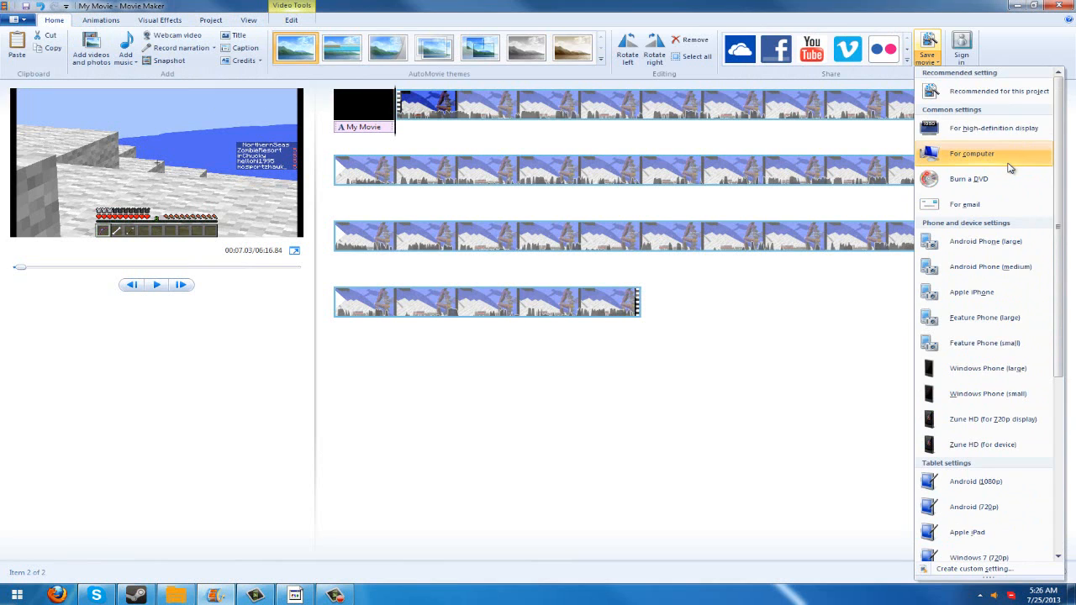
pyautogui.moveTo(994, 97)
pyautogui.scroll(-4, 975, 252)
# - Start a new custom movie setting and set its video bit rate to 12000 kbps
pyautogui.click(967, 570)
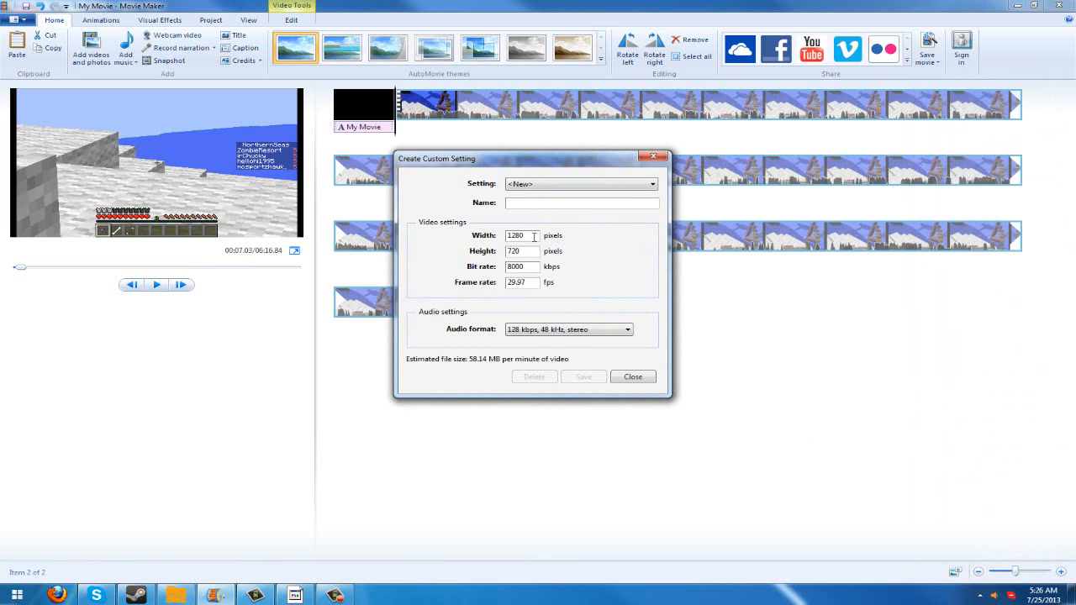
pyautogui.moveTo(534, 237); pyautogui.dragTo(510, 237)
pyautogui.press('Tab')
pyautogui.write('100')
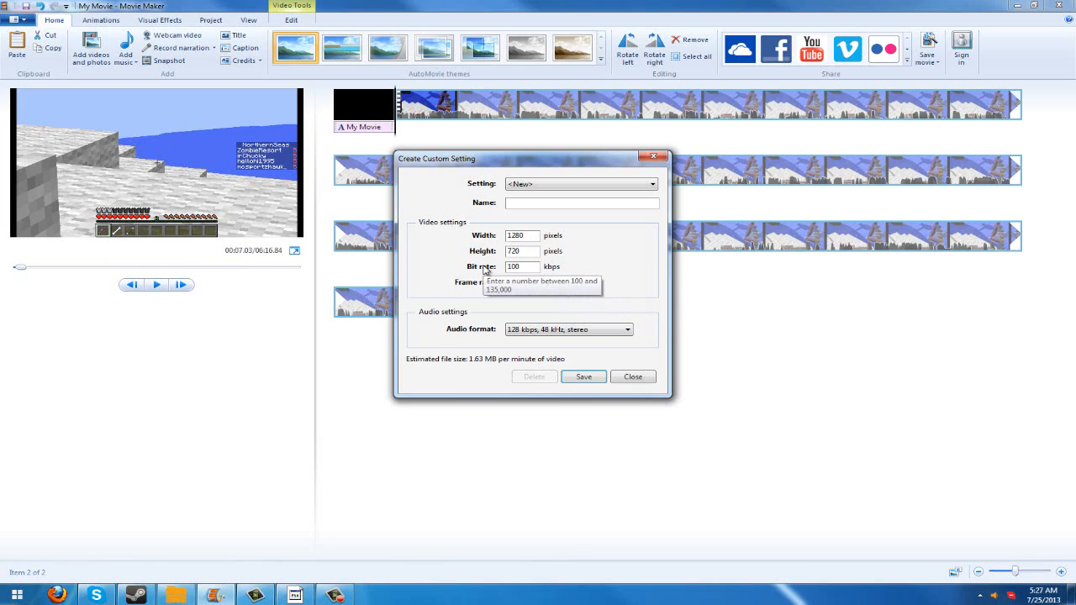
pyautogui.write('00')
pyautogui.moveTo(533, 267); pyautogui.dragTo(468, 270)
pyautogui.write('1')
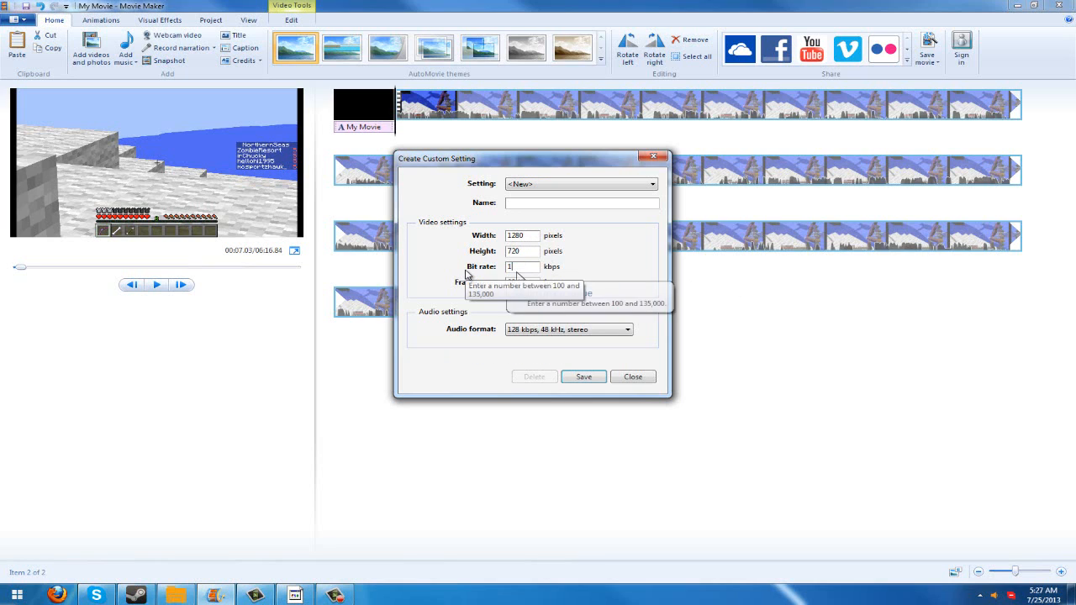
pyautogui.write('2000')
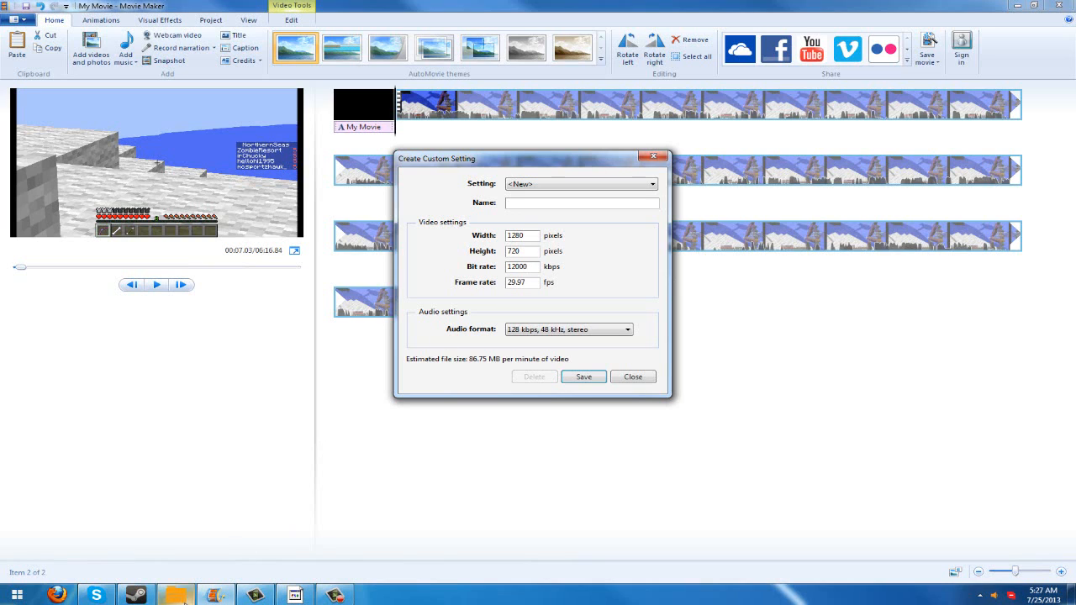
# - Look through the Dxtory folder of recorded gameplay videos and return to the custom setting dialog
pyautogui.click(176, 595)
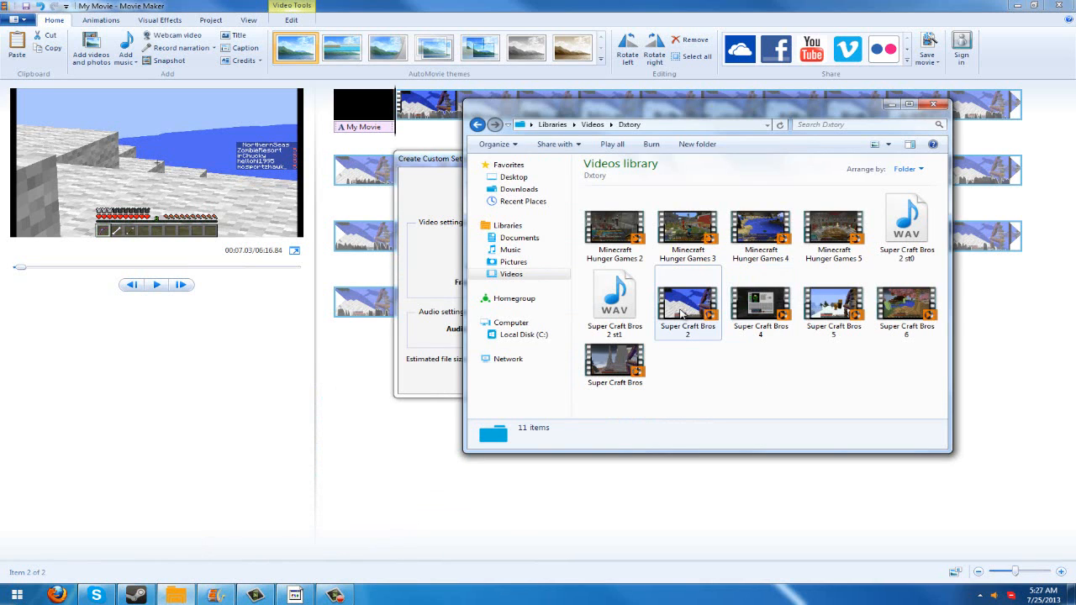
pyautogui.moveTo(681, 313)
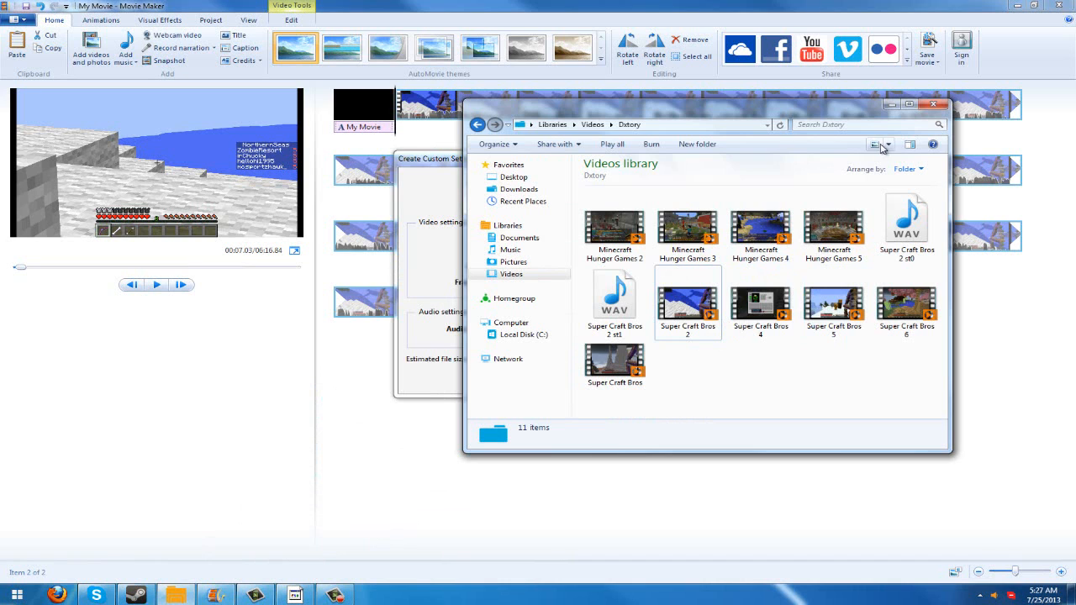
pyautogui.click(891, 105)
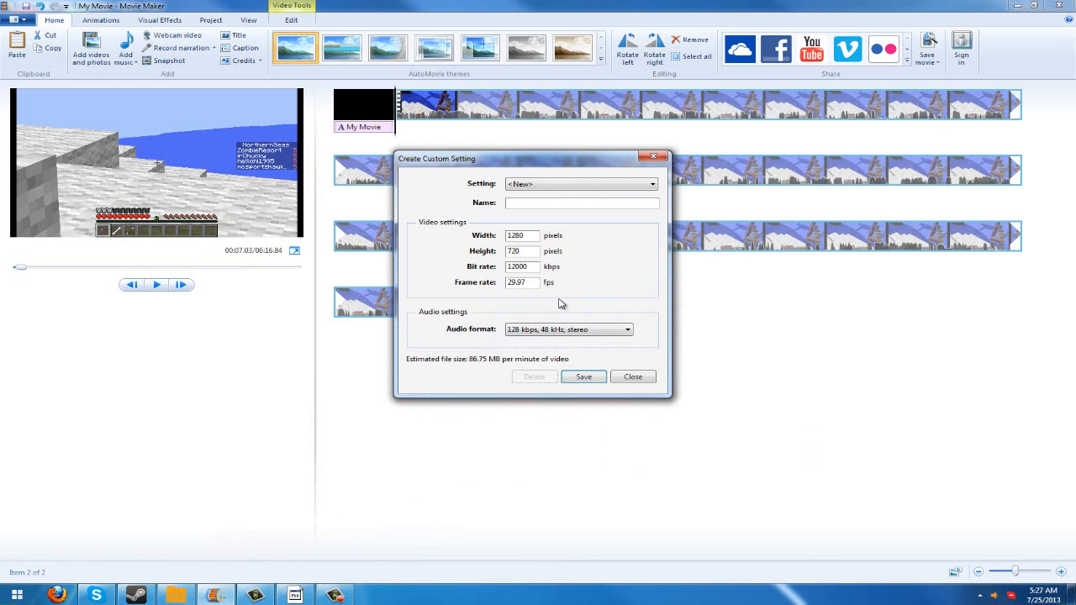
# - Examine the audio format choices for the custom setting and close the dialog without saving
pyautogui.click(600, 330)
pyautogui.click(600, 330)
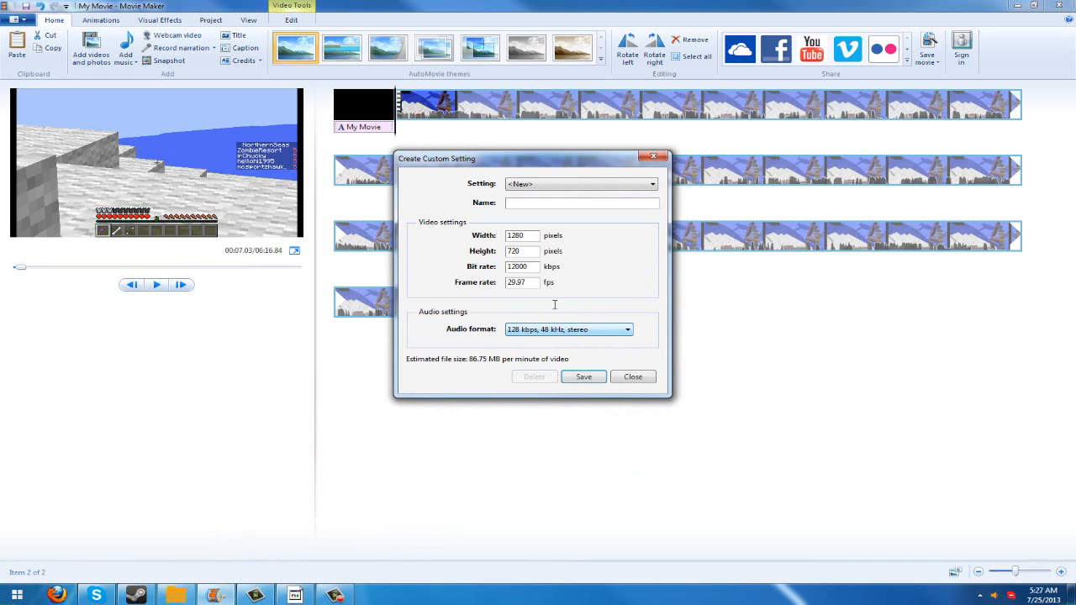
pyautogui.click(575, 331)
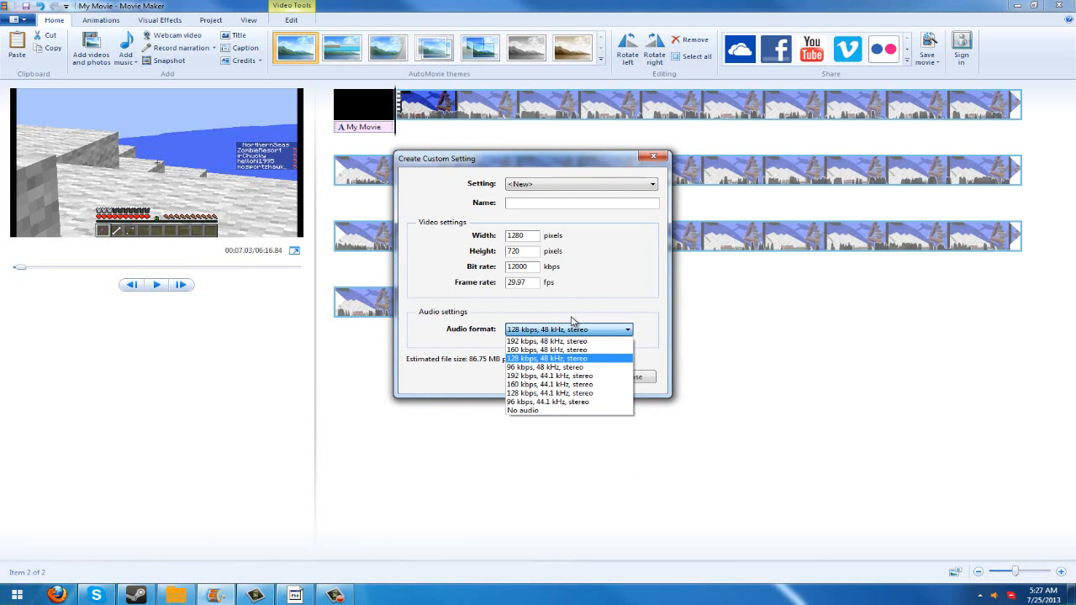
pyautogui.click(556, 330)
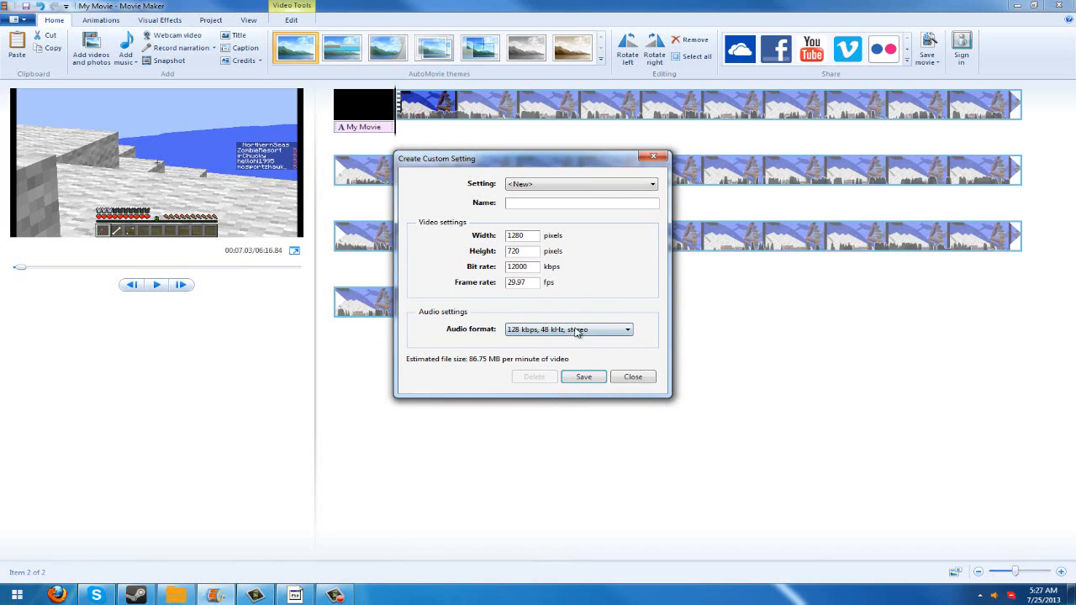
pyautogui.click(637, 377)
pyautogui.click(569, 299)
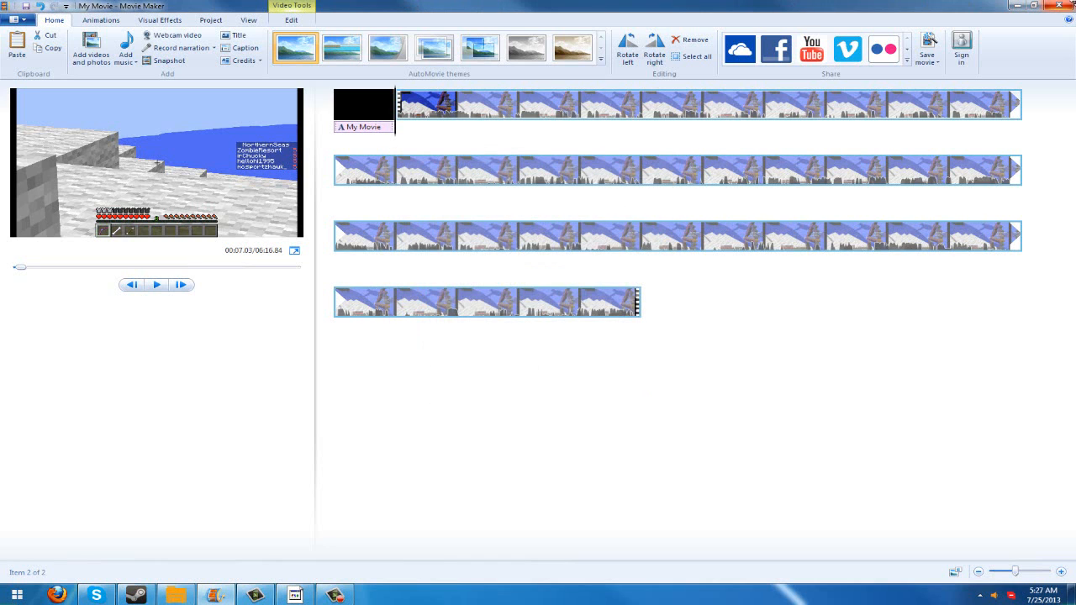
# - Close Movie Maker, switch to Camtasia Studio and dismiss its welcome dialog
pyautogui.click(1065, 5)
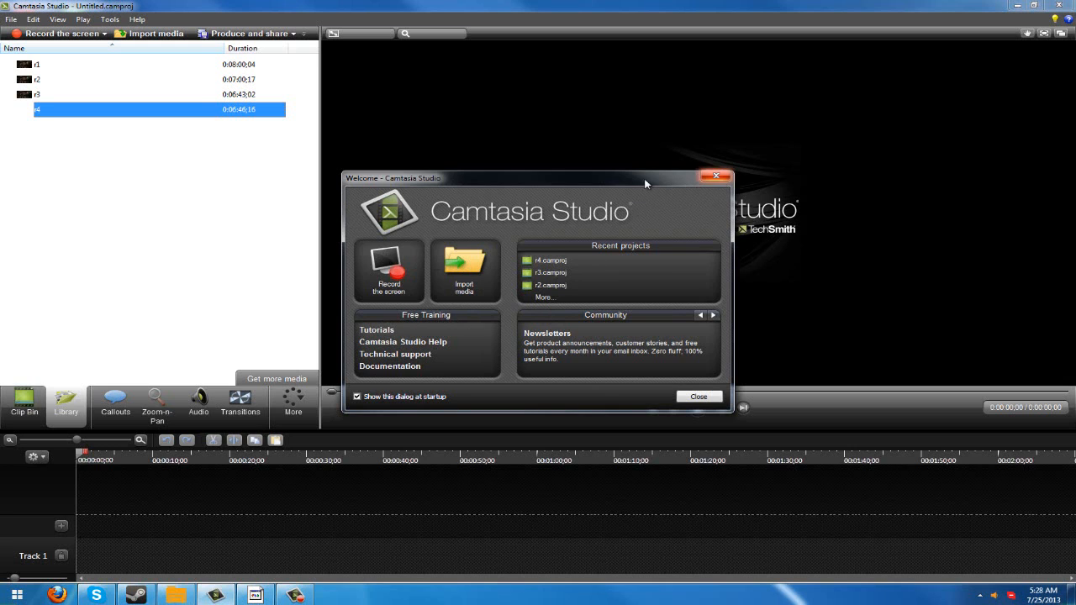
pyautogui.click(716, 175)
pyautogui.moveTo(111, 244); pyautogui.dragTo(113, 49)
pyautogui.click(127, 205)
pyautogui.moveTo(128, 200); pyautogui.dragTo(112, 74)
pyautogui.click(117, 188)
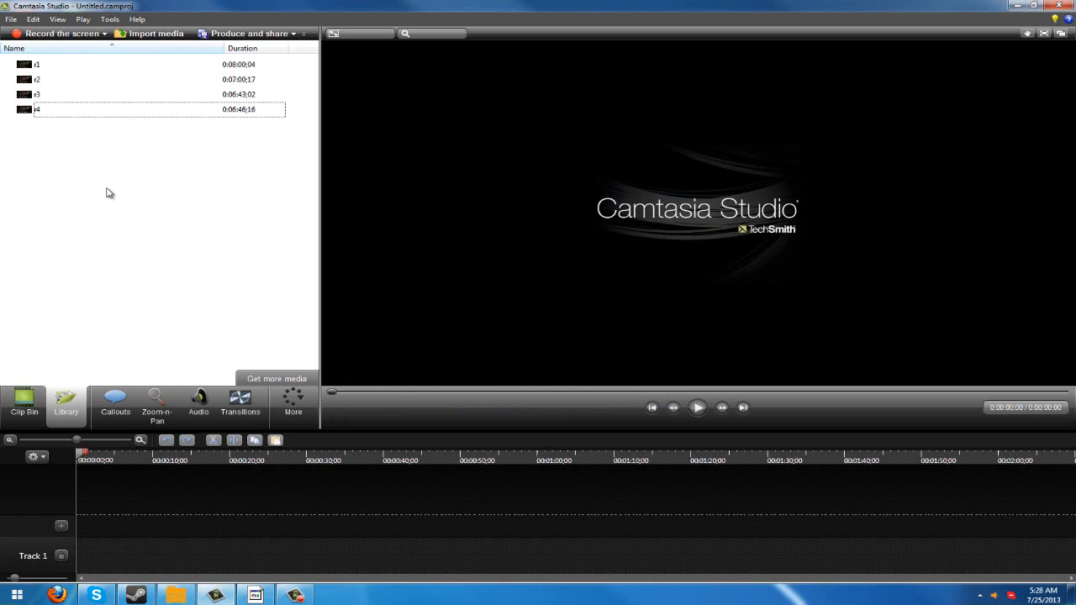
pyautogui.moveTo(107, 188); pyautogui.dragTo(119, 52)
pyautogui.click(145, 176)
# - Import the Super Craft Bros 2 video from the Dxtory folder and add it to the timeline
pyautogui.click(171, 35)
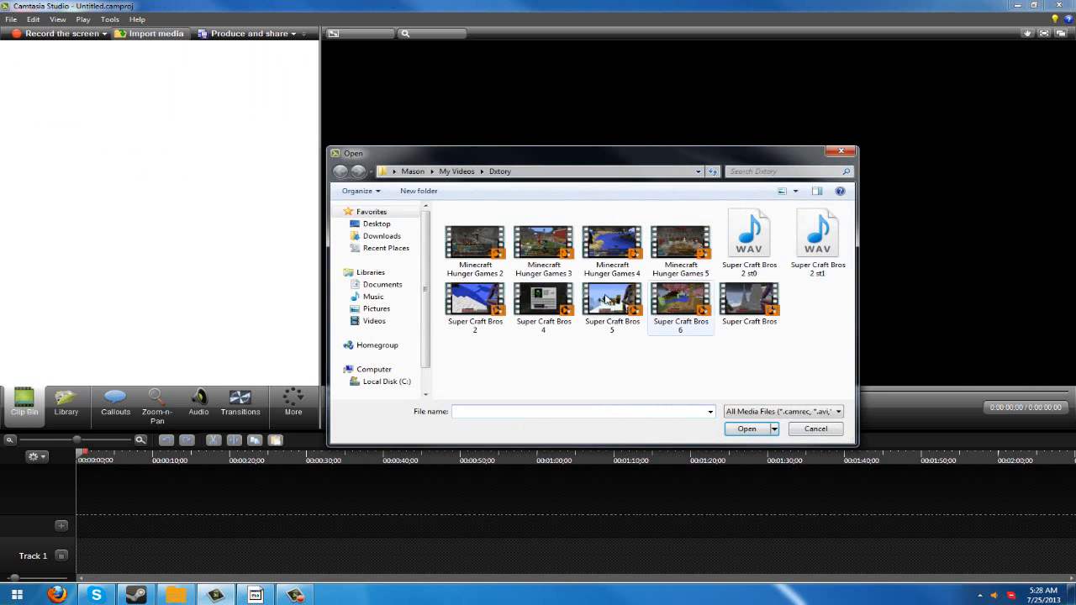
pyautogui.click(475, 303)
pyautogui.doubleClick(475, 303)
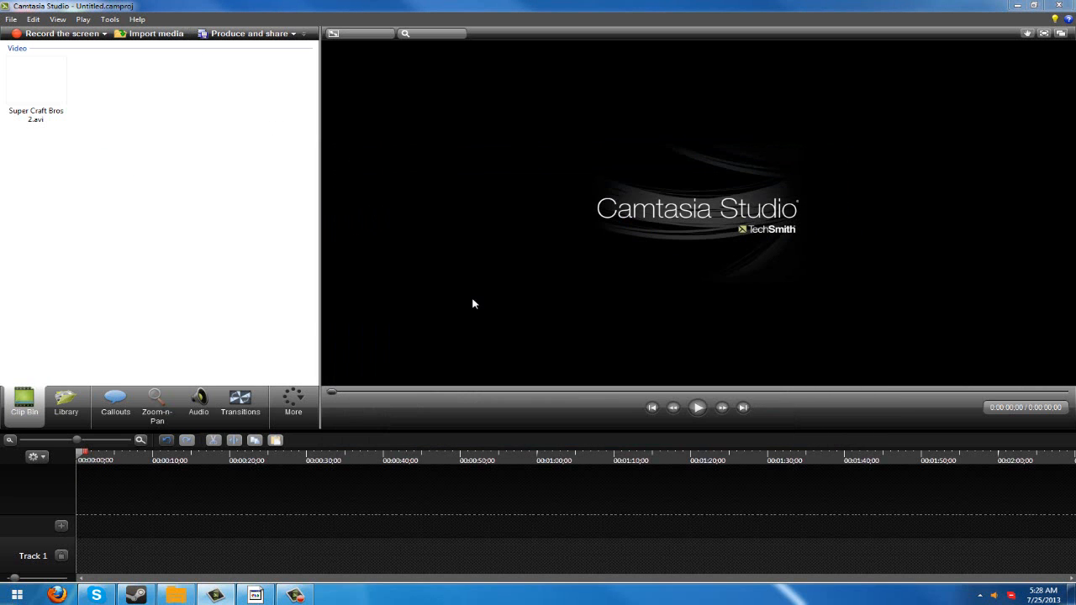
pyautogui.rightClick(74, 111)
pyautogui.click(76, 111)
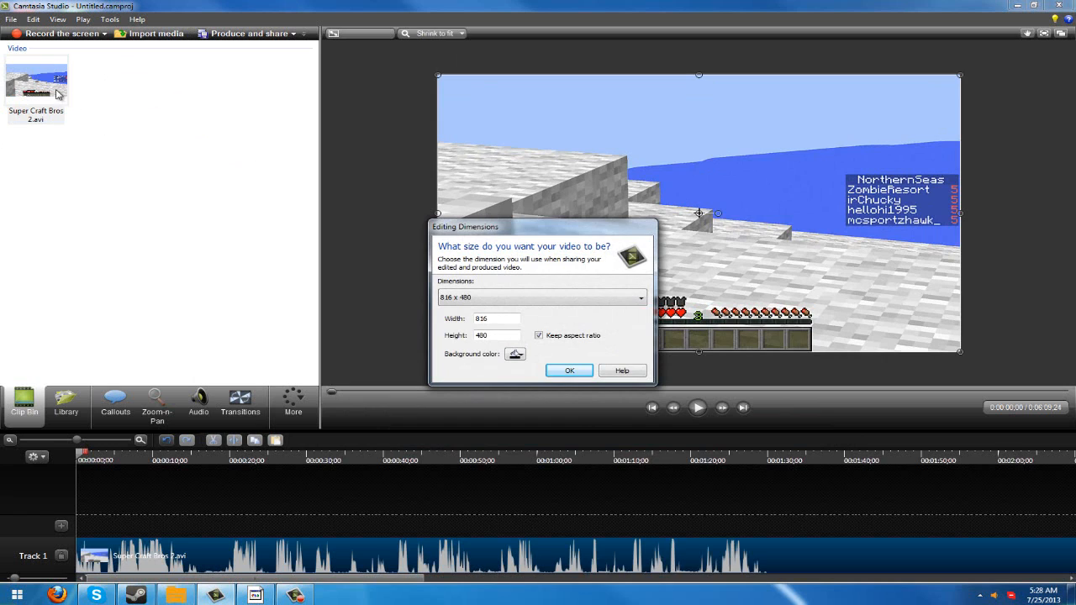
# - Try editing dimensions of 1280 x 720, and a custom 2048 x 2048 size without keeping the aspect ratio
pyautogui.click(521, 298)
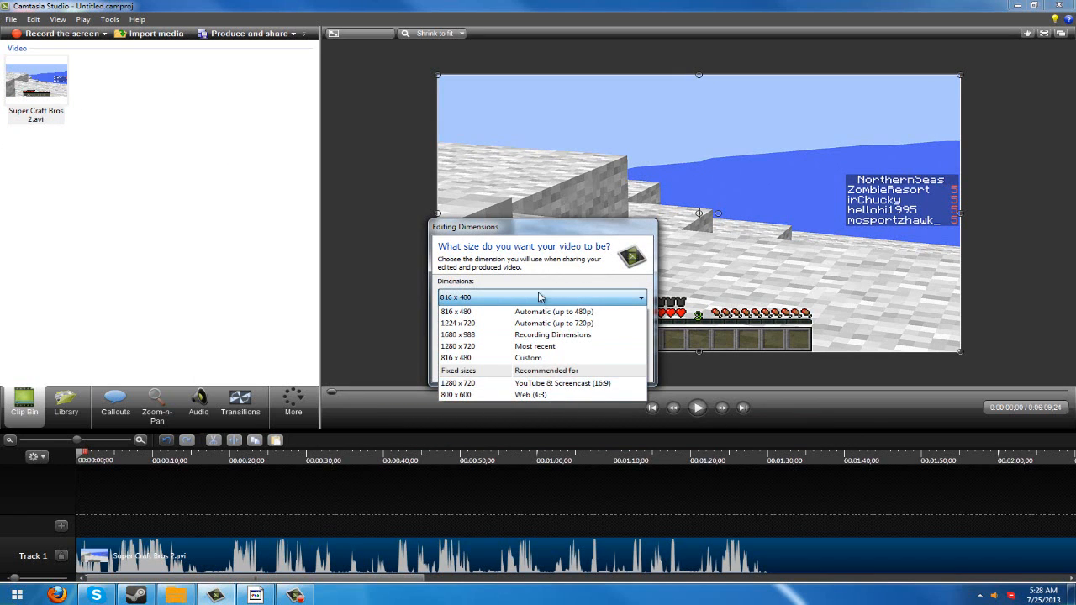
pyautogui.click(543, 386)
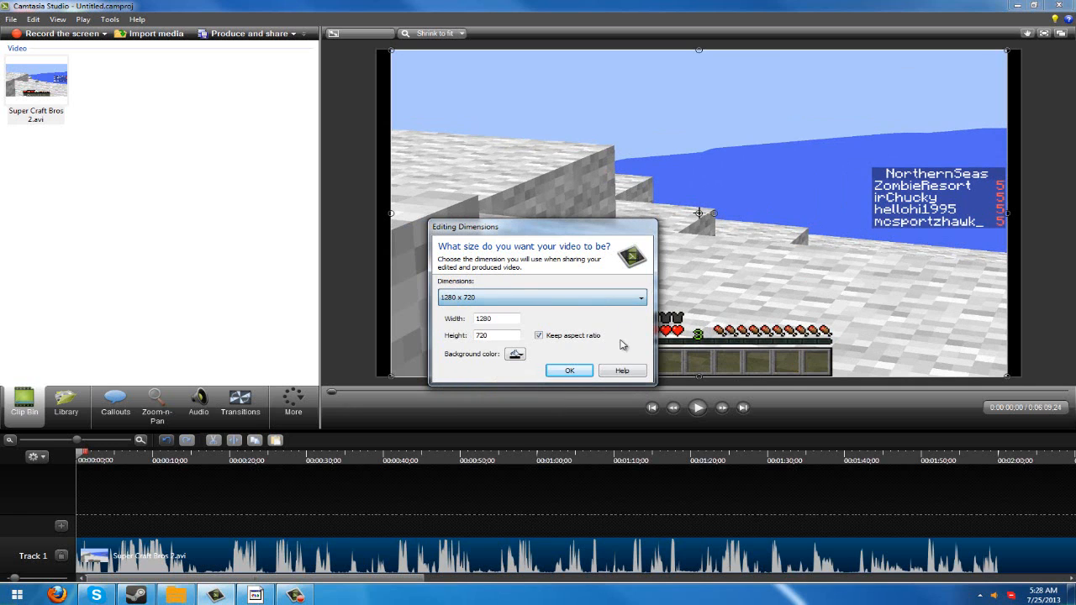
pyautogui.moveTo(488, 316); pyautogui.dragTo(460, 316)
pyautogui.click(538, 336)
pyautogui.write('2048')
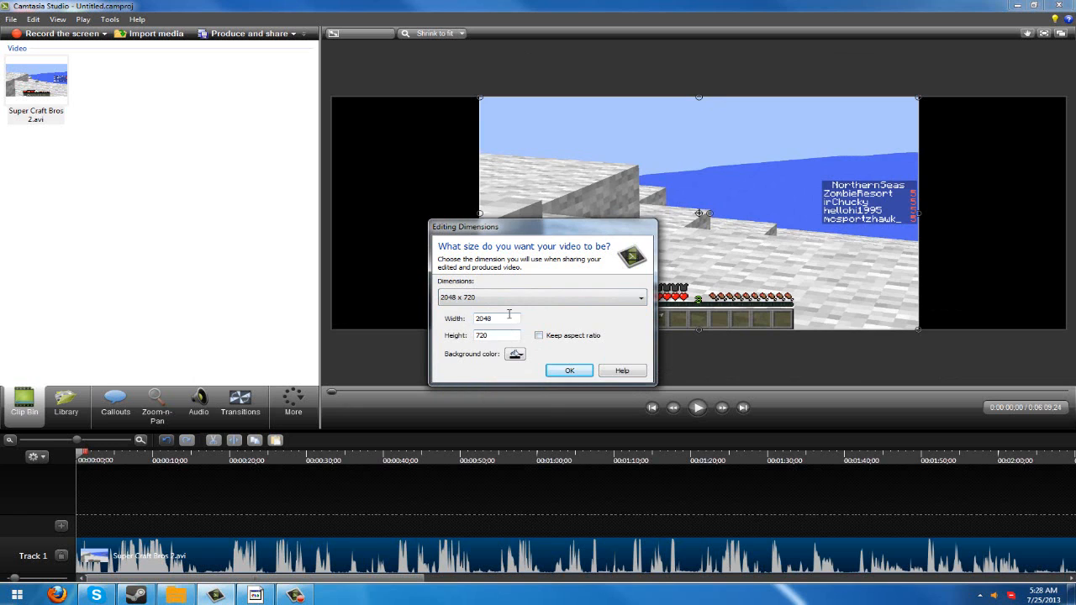
pyautogui.write('2048')
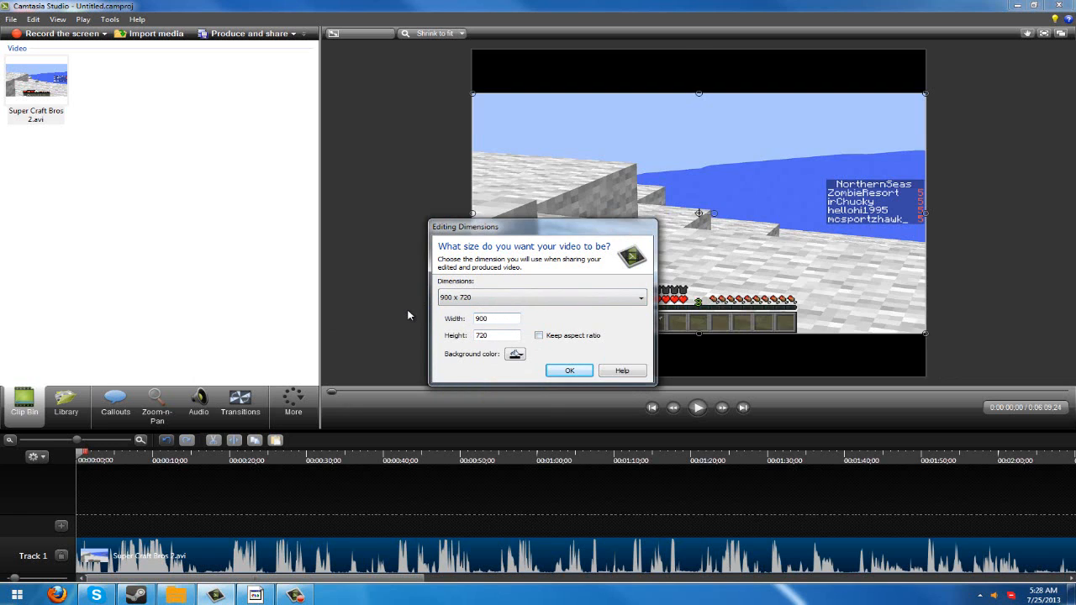
pyautogui.moveTo(512, 338); pyautogui.dragTo(272, 333)
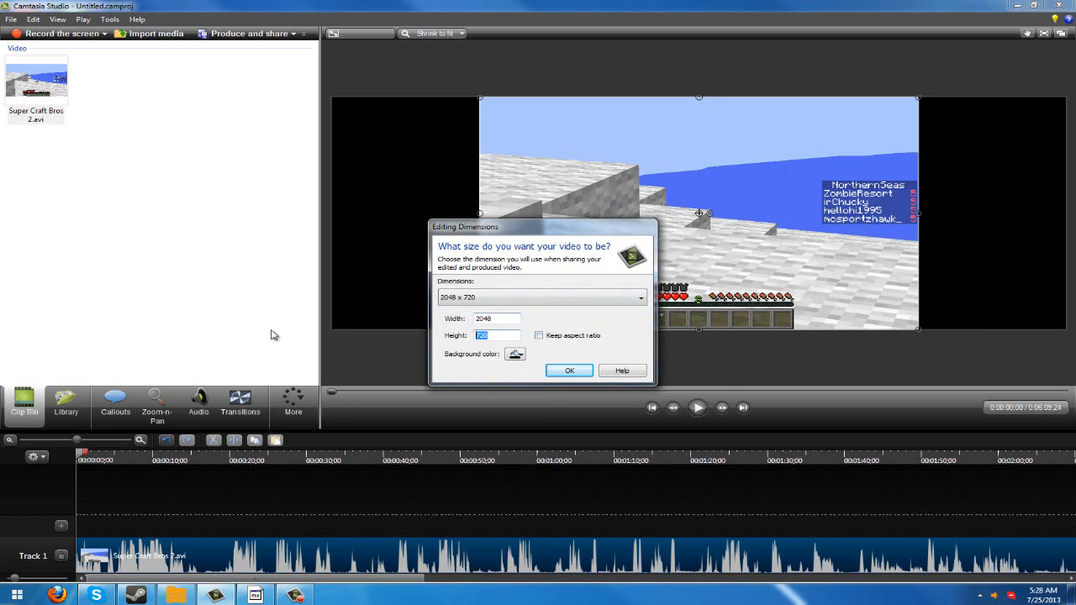
pyautogui.write('900')
pyautogui.press('BackSpace')
pyautogui.press('BackSpace')
pyautogui.press('BackSpace')
pyautogui.write('2048')
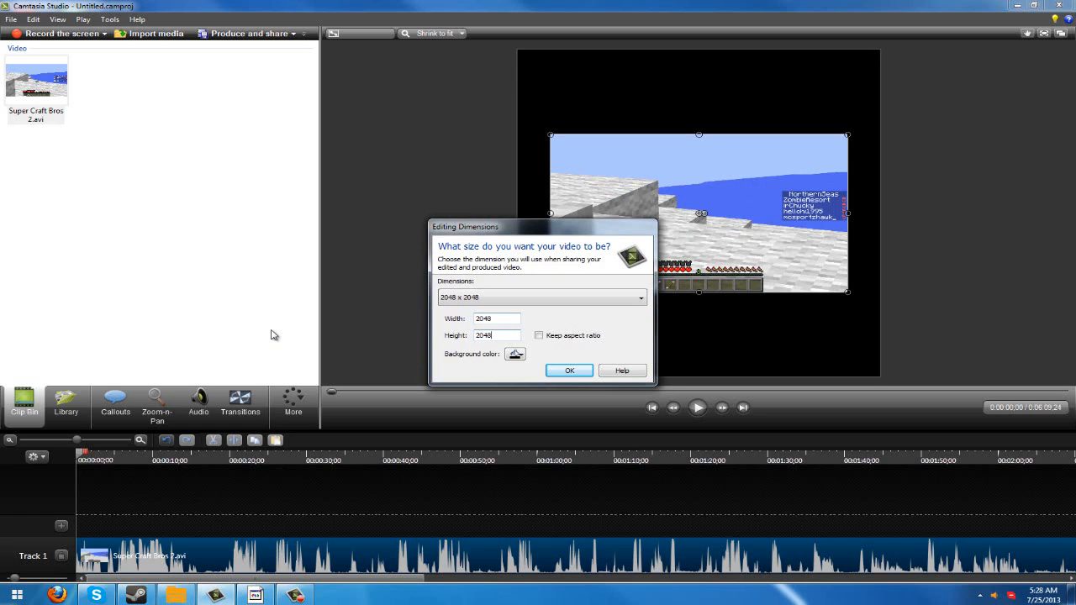
# - Set the editing dimensions to the fixed 1280 x 720 size recommended for YouTube & Screencast (16:9)
pyautogui.click(509, 298)
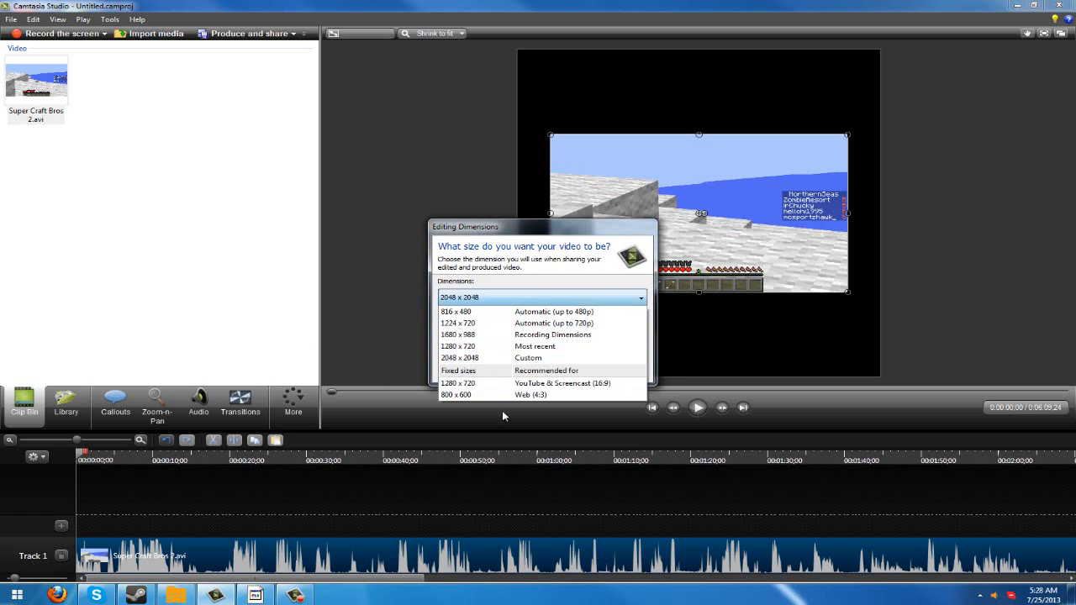
pyautogui.click(505, 383)
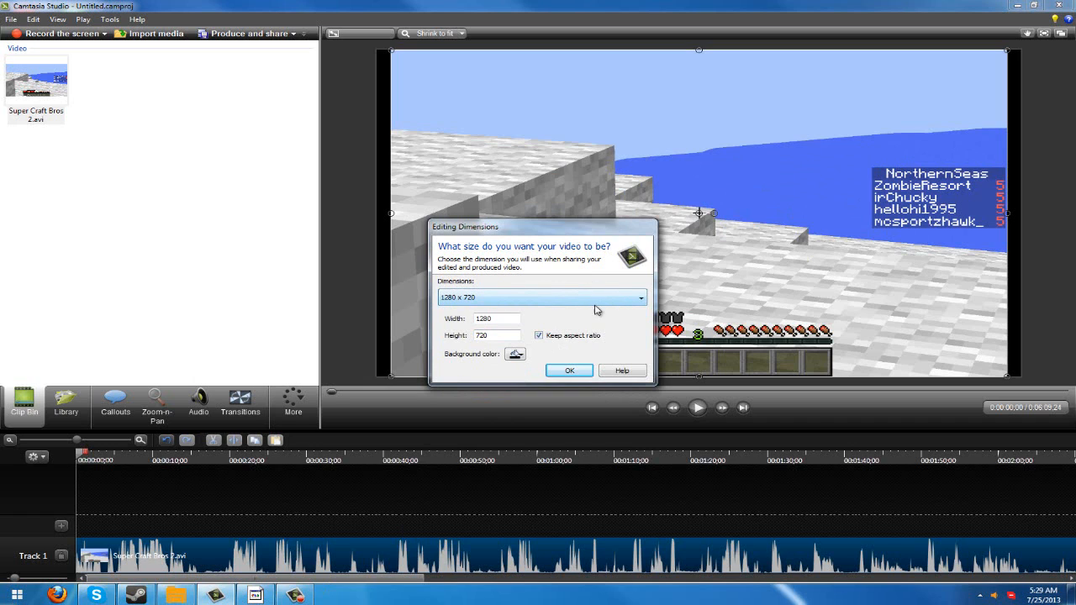
# - Confirm the editing dimensions and stretch the video clip sideways to cover the black borders on both sides of the canvas
pyautogui.click(565, 374)
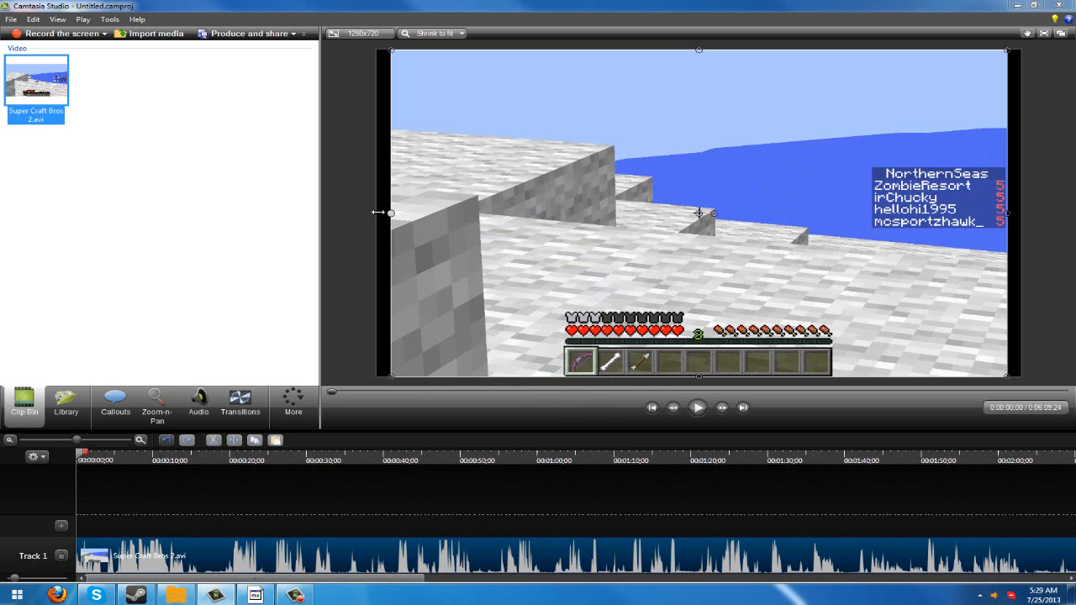
pyautogui.moveTo(416, 207); pyautogui.dragTo(376, 213)
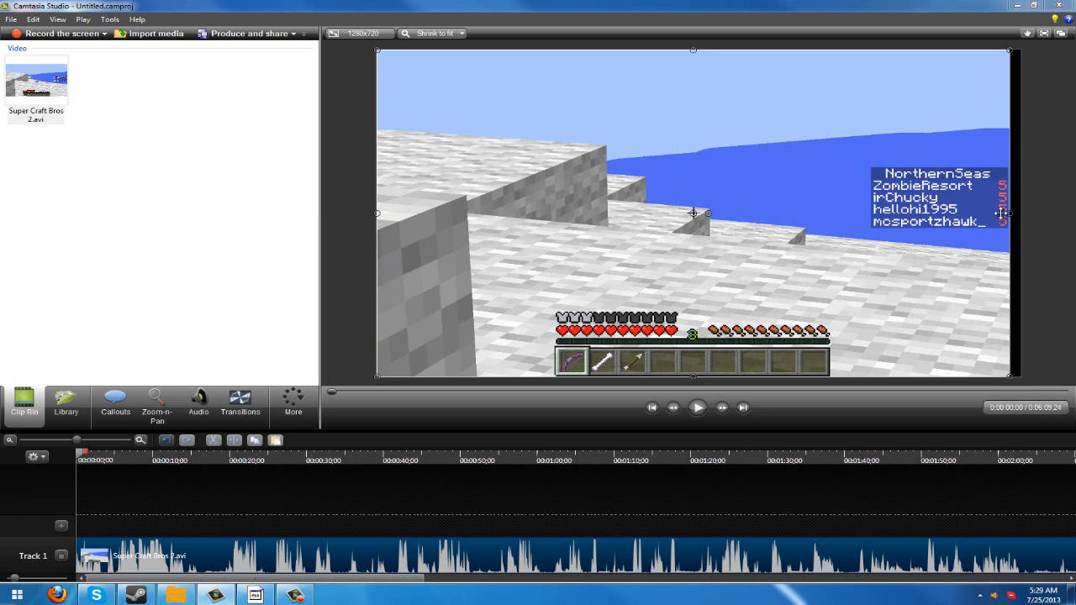
pyautogui.moveTo(1010, 214); pyautogui.dragTo(1022, 214)
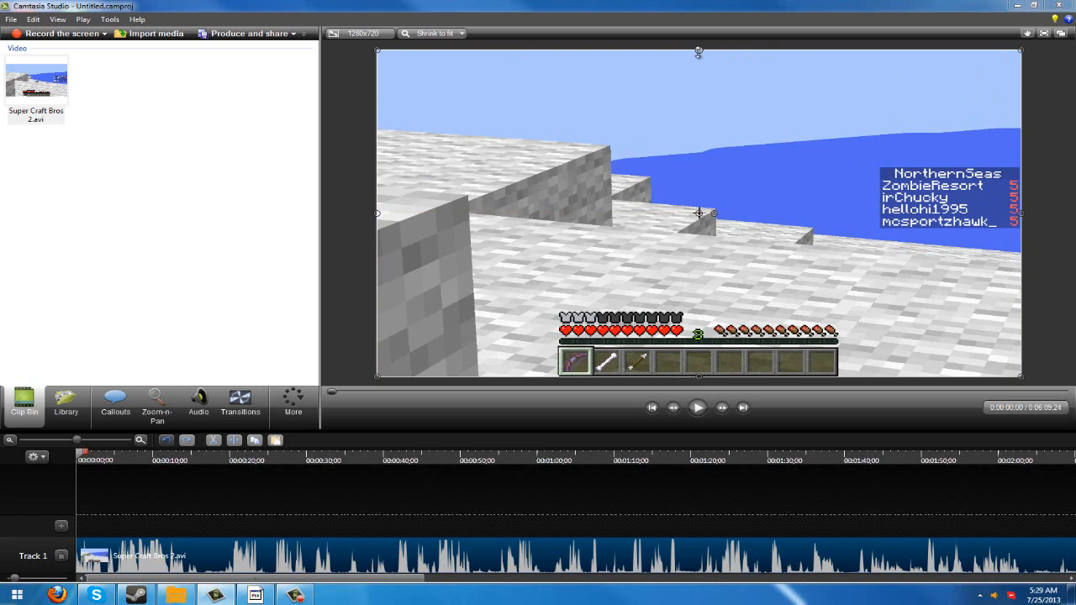
pyautogui.moveTo(699, 52)
pyautogui.mouseDown()
pyautogui.moveTo(699, 84)
pyautogui.moveTo(699, 48)
pyautogui.moveTo(706, 53)
pyautogui.mouseUp()
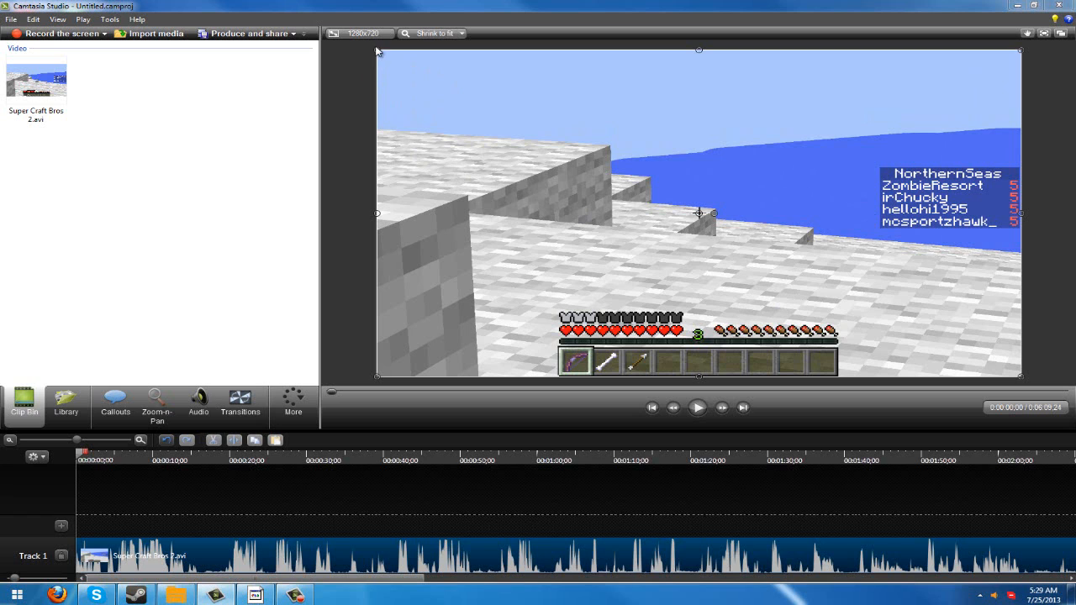
# - Shrink the clip into the canvas's upper-left corner, and enlarge it back to fill the whole canvas
pyautogui.moveTo(376, 50); pyautogui.dragTo(840, 286)
pyautogui.moveTo(955, 319); pyautogui.dragTo(511, 98)
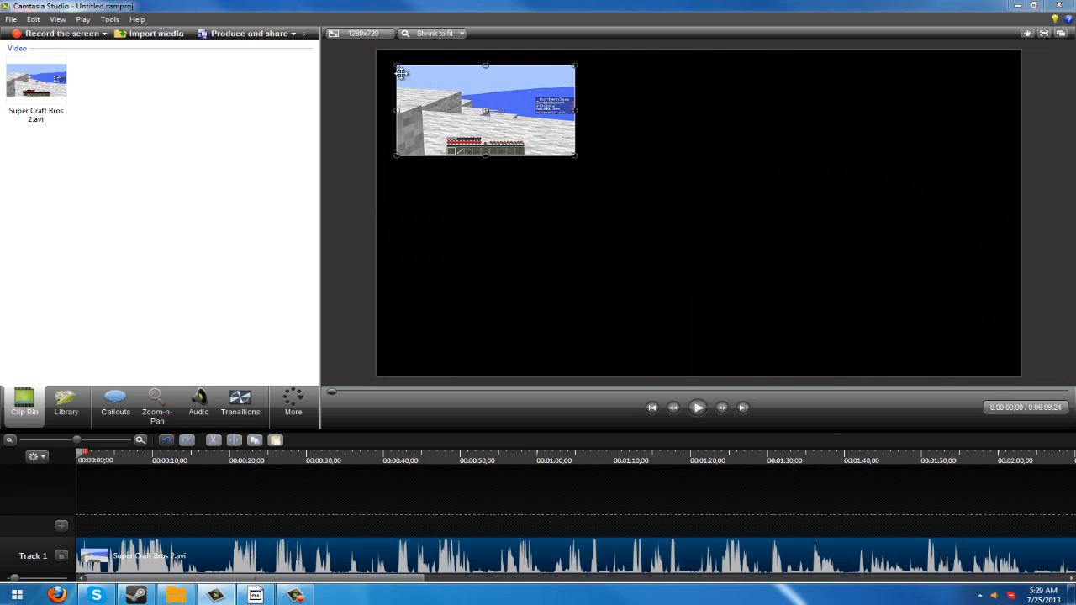
pyautogui.moveTo(397, 66); pyautogui.dragTo(374, 54)
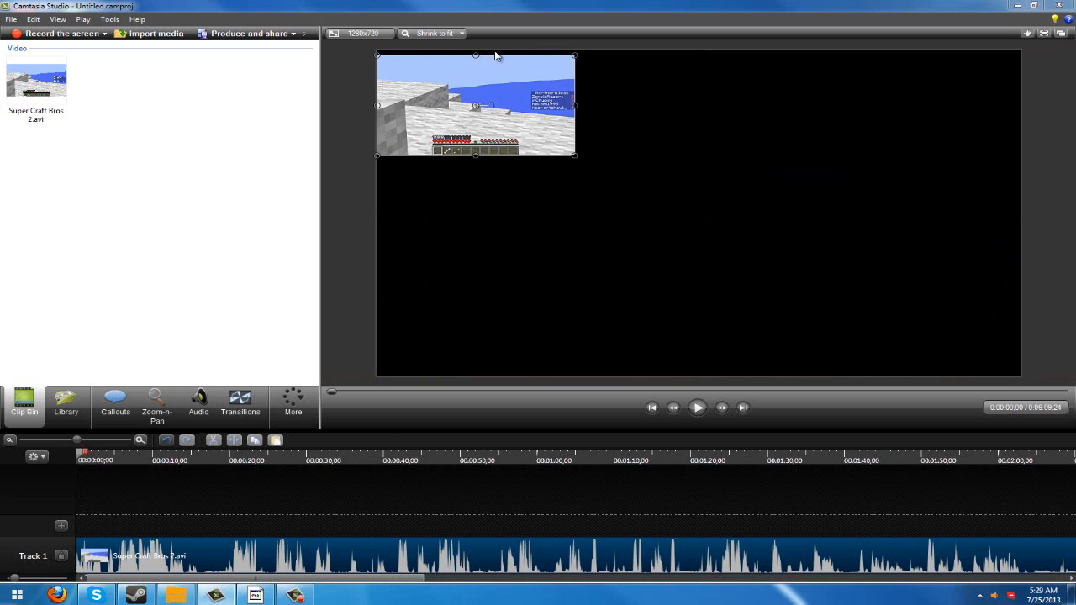
pyautogui.moveTo(476, 55); pyautogui.dragTo(476, 52)
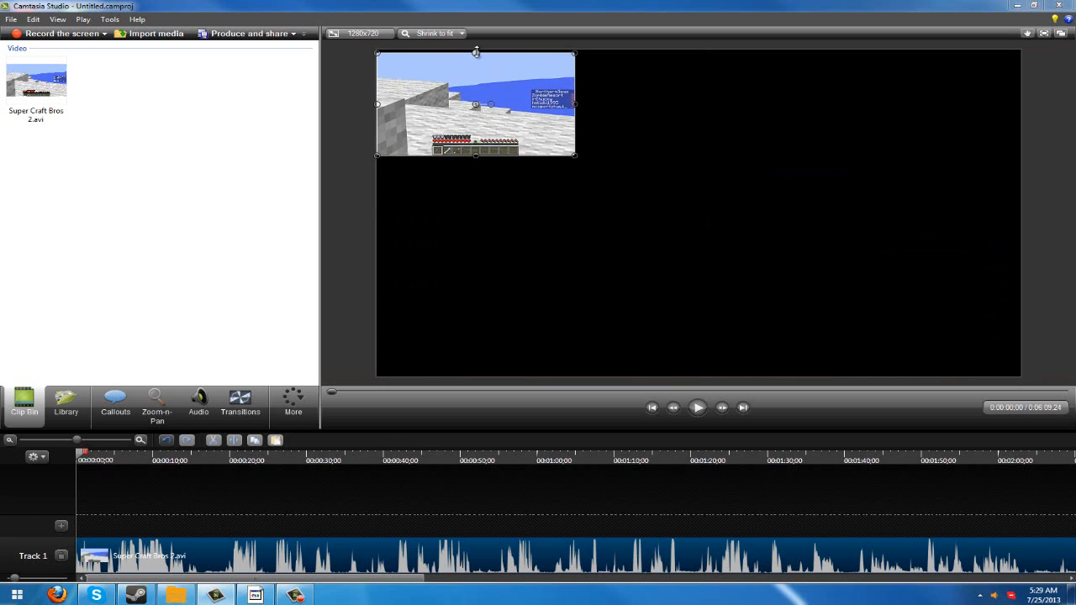
pyautogui.moveTo(575, 155); pyautogui.dragTo(840, 377)
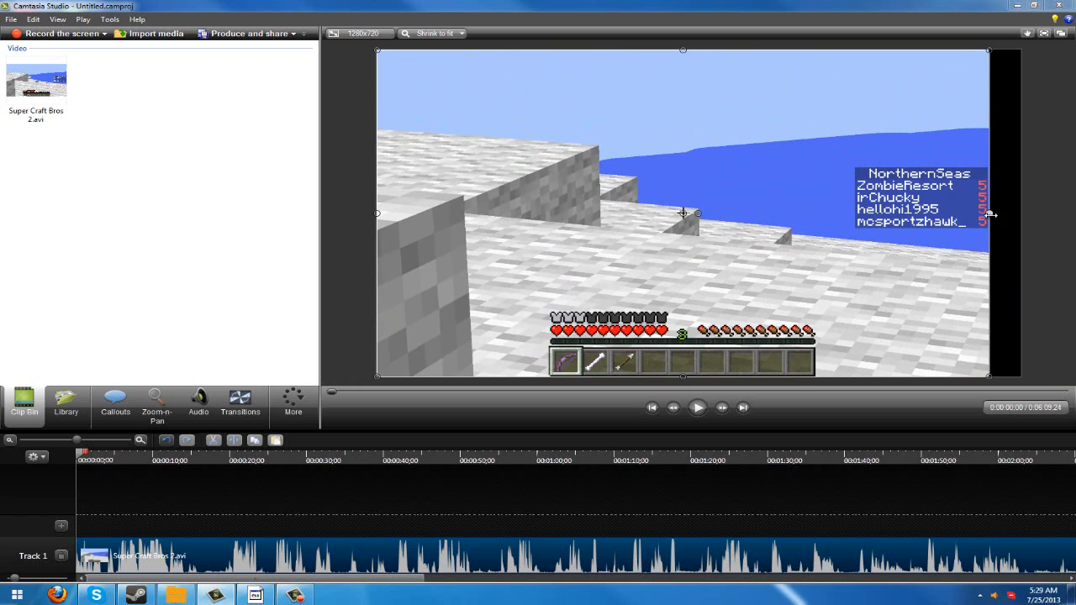
pyautogui.moveTo(990, 215); pyautogui.dragTo(1024, 214)
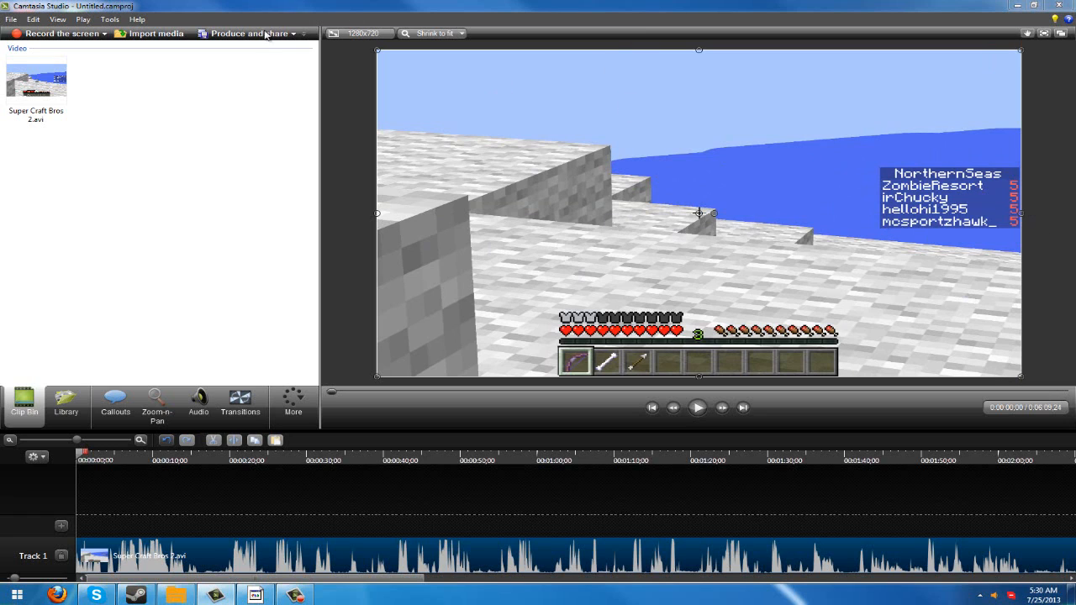
# - Look through the clips stored in the Library and return to the Clip Bin
pyautogui.click(67, 414)
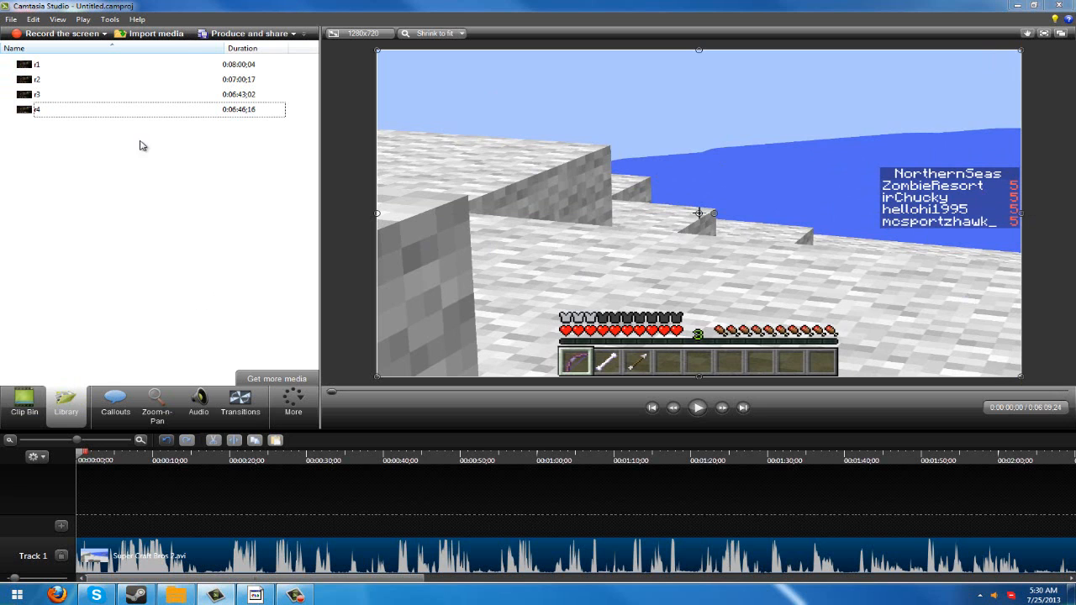
pyautogui.moveTo(186, 246); pyautogui.dragTo(184, 34)
pyautogui.click(201, 202)
pyautogui.click(25, 399)
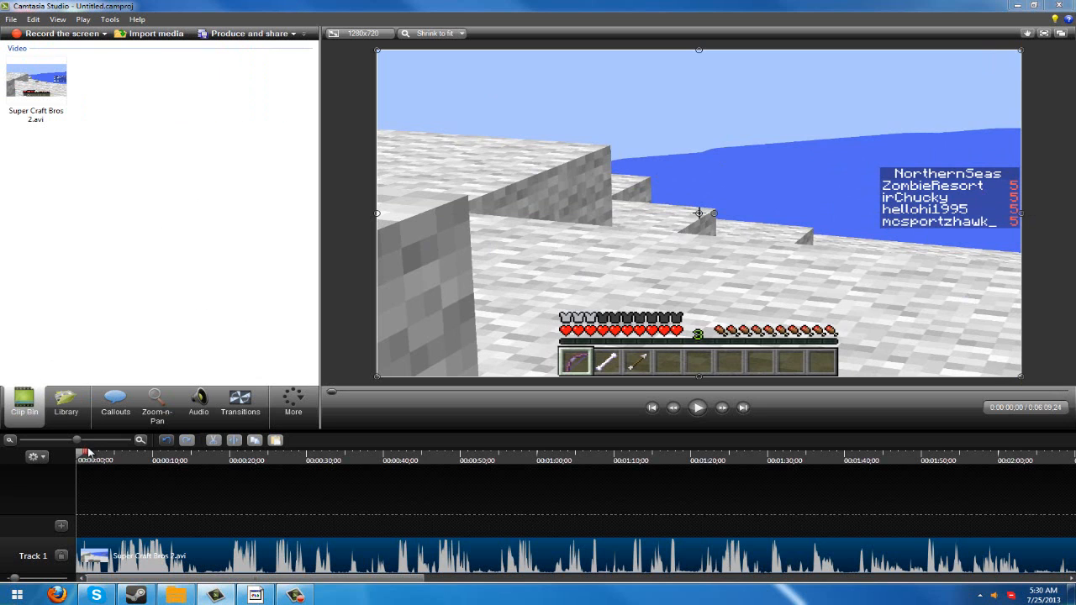
# - Split the Super Craft Bros 2 clip on Track 1 at 0:00:49;28 and return the playhead to the start
pyautogui.moveTo(88, 454)
pyautogui.mouseDown()
pyautogui.moveTo(288, 455)
pyautogui.moveTo(107, 455)
pyautogui.mouseUp()
pyautogui.moveTo(42, 438); pyautogui.dragTo(471, 472)
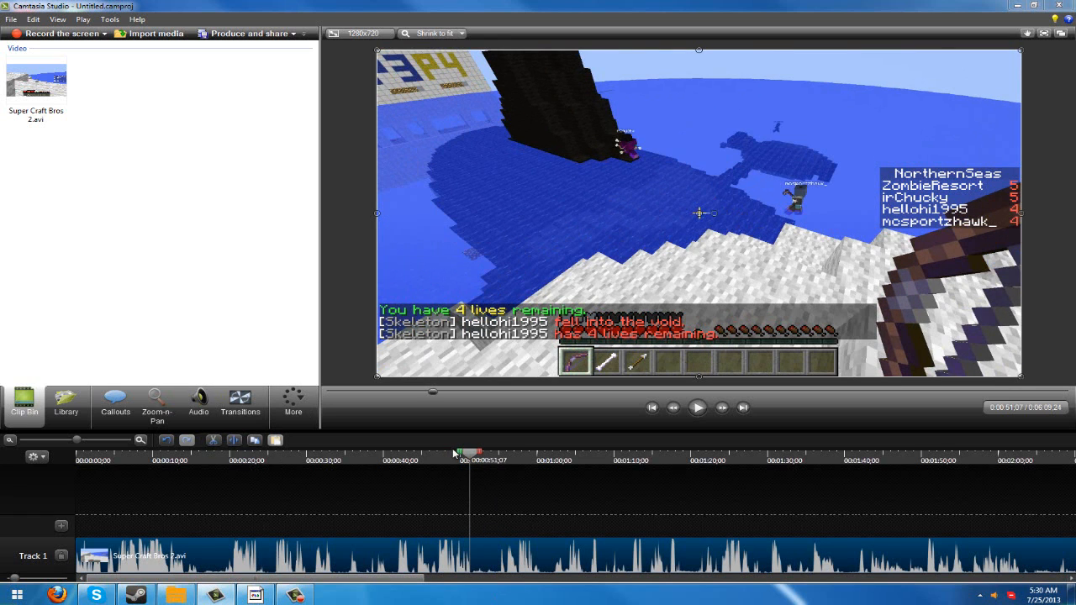
pyautogui.moveTo(470, 456)
pyautogui.mouseDown()
pyautogui.moveTo(71, 468)
pyautogui.moveTo(320, 442)
pyautogui.moveTo(472, 452)
pyautogui.mouseUp()
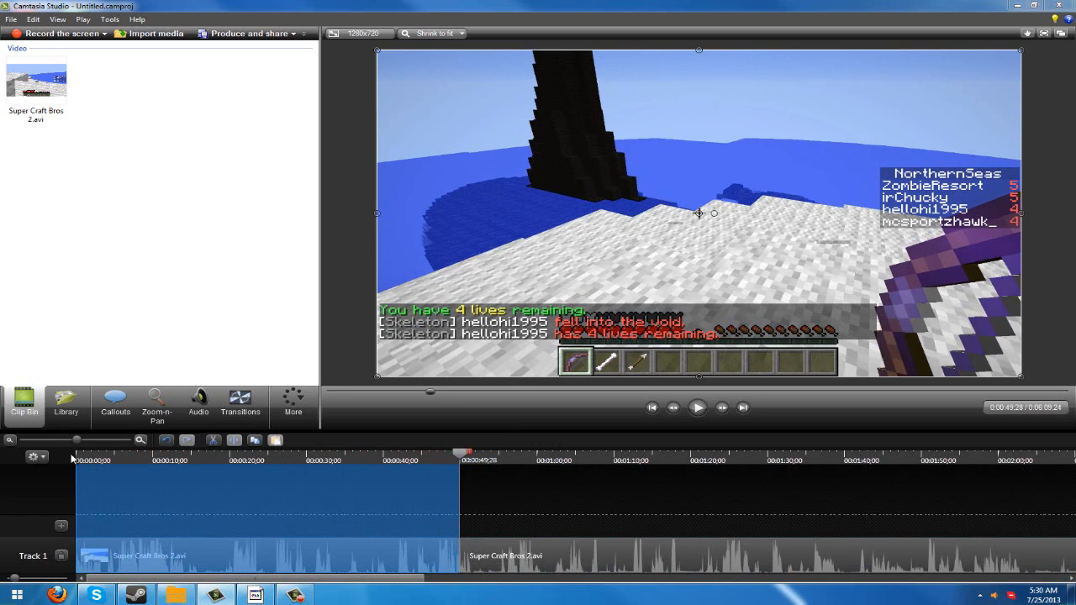
pyautogui.click(546, 454)
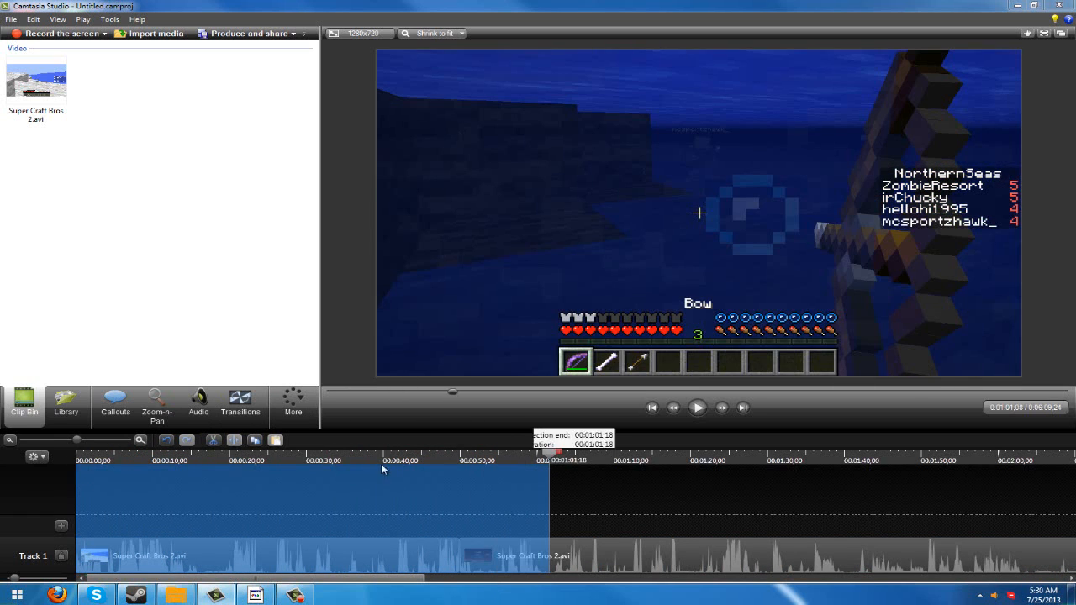
pyautogui.moveTo(566, 454); pyautogui.dragTo(20, 456)
# - Add the second part of the split Super Craft Bros 2 clip to the Library
pyautogui.click(516, 561)
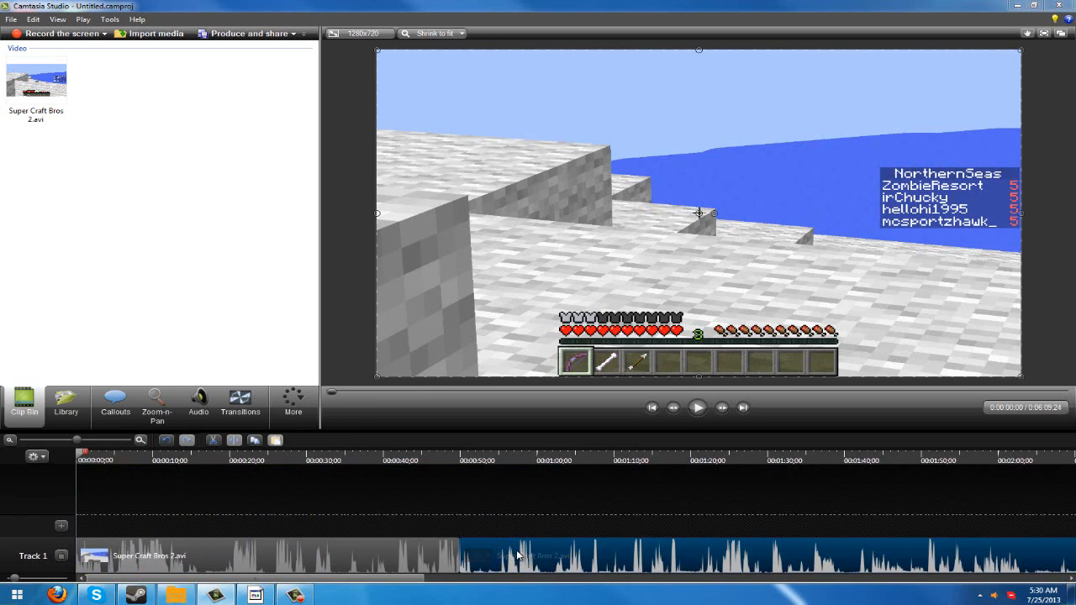
pyautogui.rightClick(517, 550)
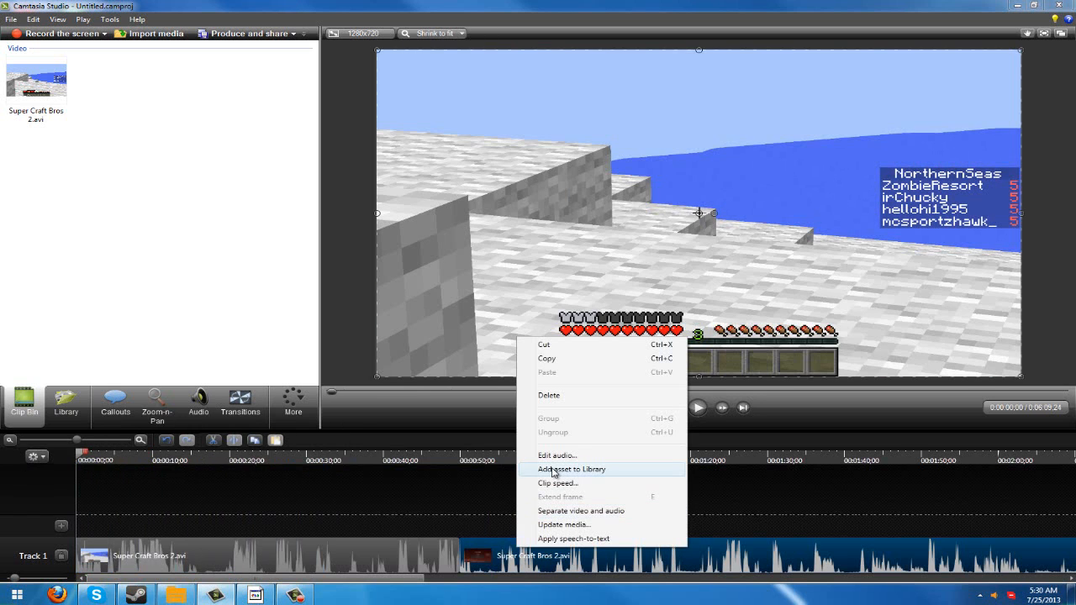
pyautogui.click(553, 469)
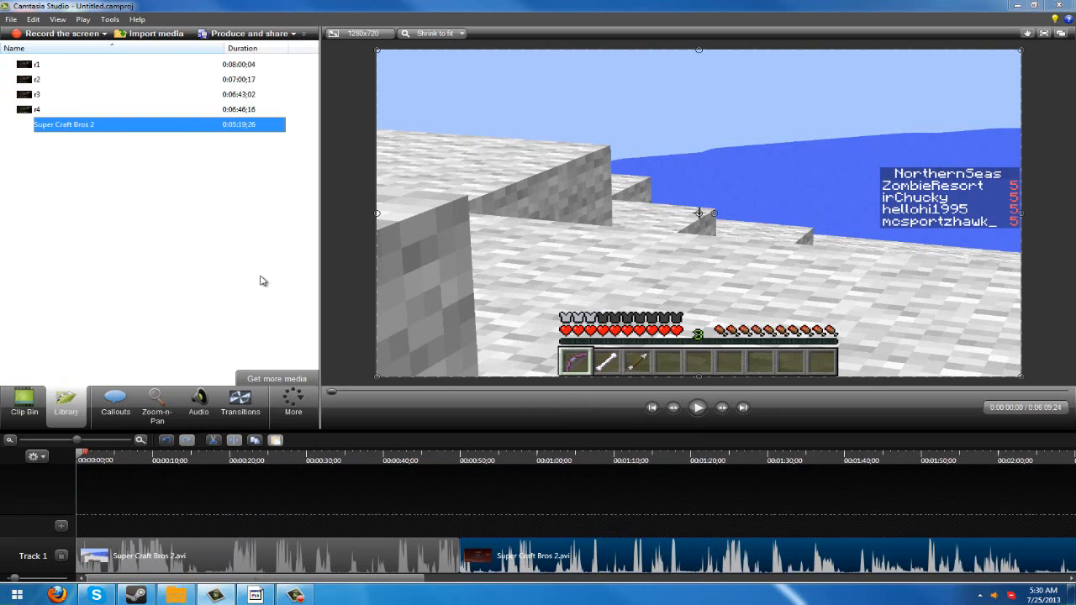
# - Try to delete the Super Craft Bros 2 asset from the Library
pyautogui.rightClick(80, 127)
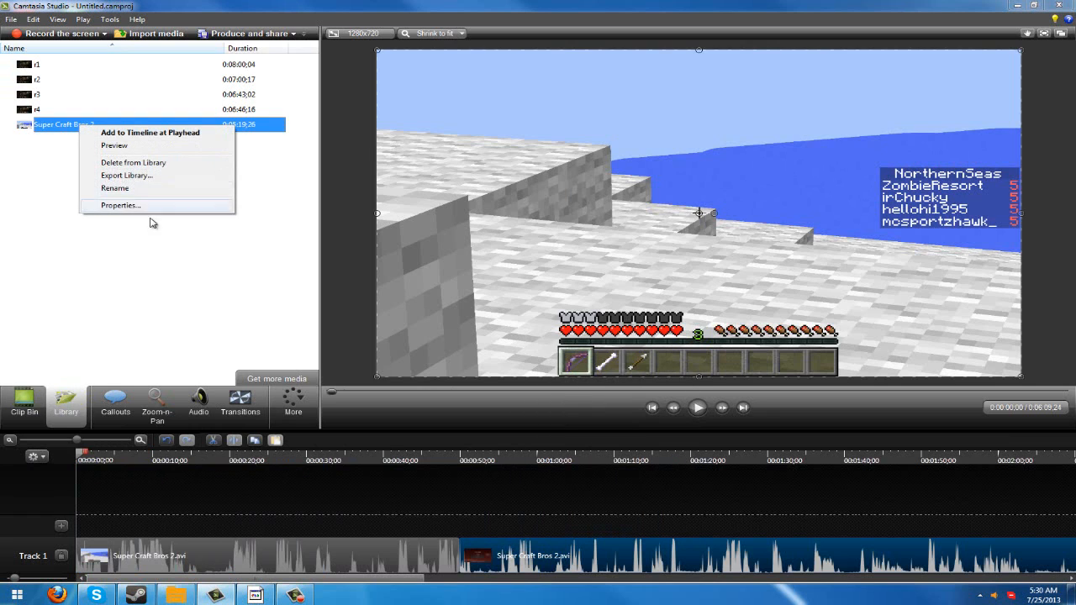
pyautogui.click(134, 163)
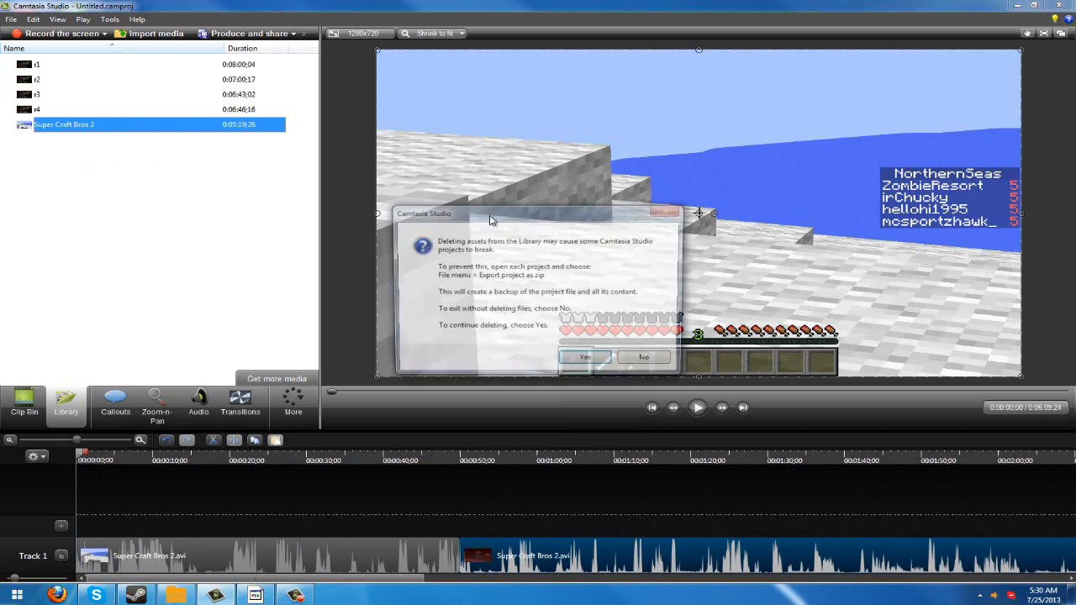
pyautogui.click(589, 359)
pyautogui.click(656, 324)
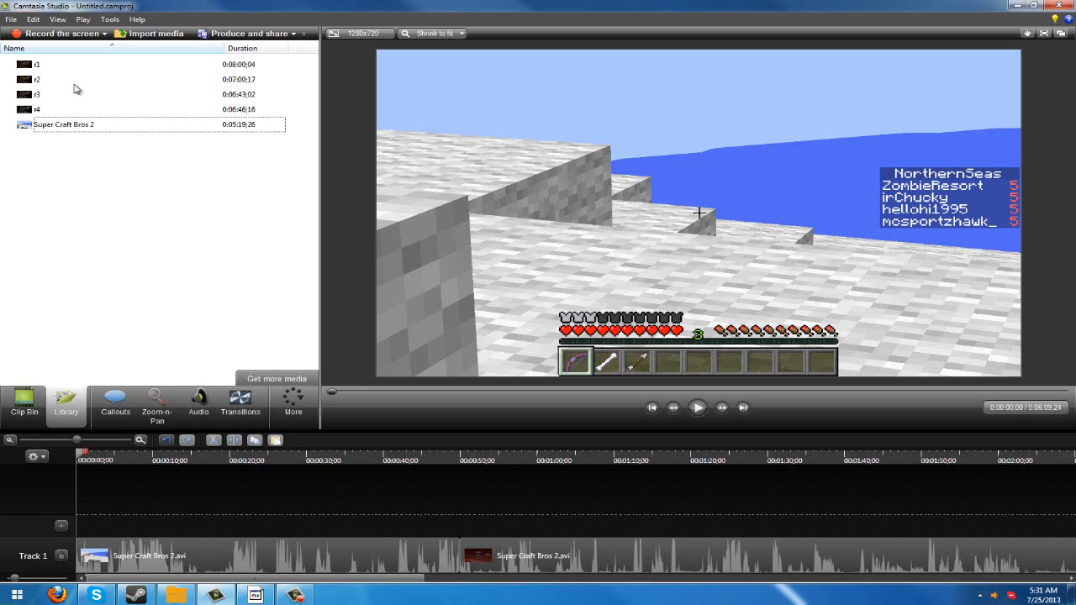
pyautogui.click(11, 18)
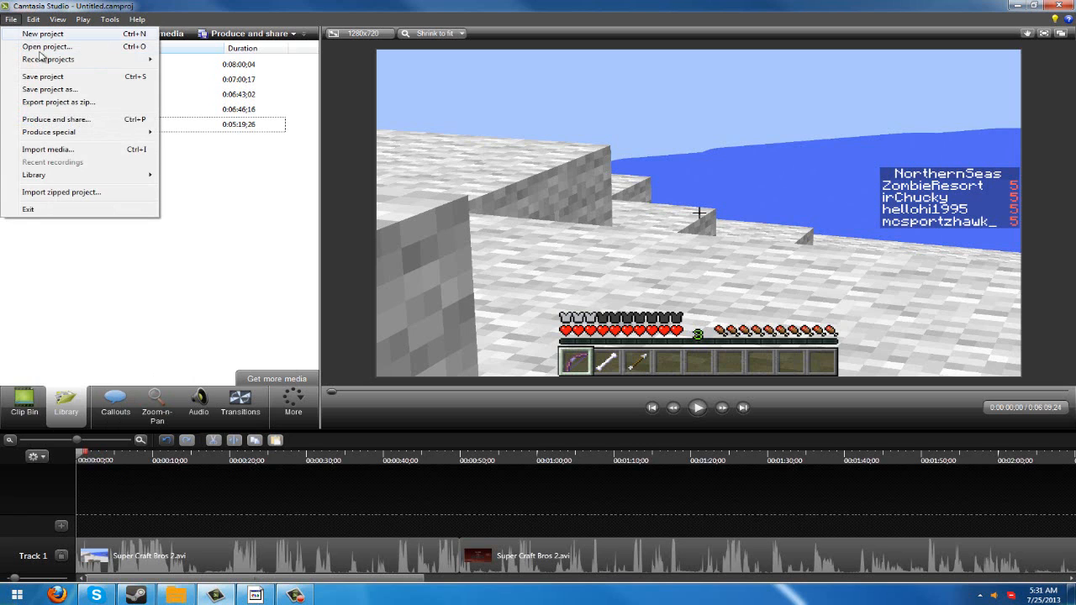
pyautogui.click(212, 342)
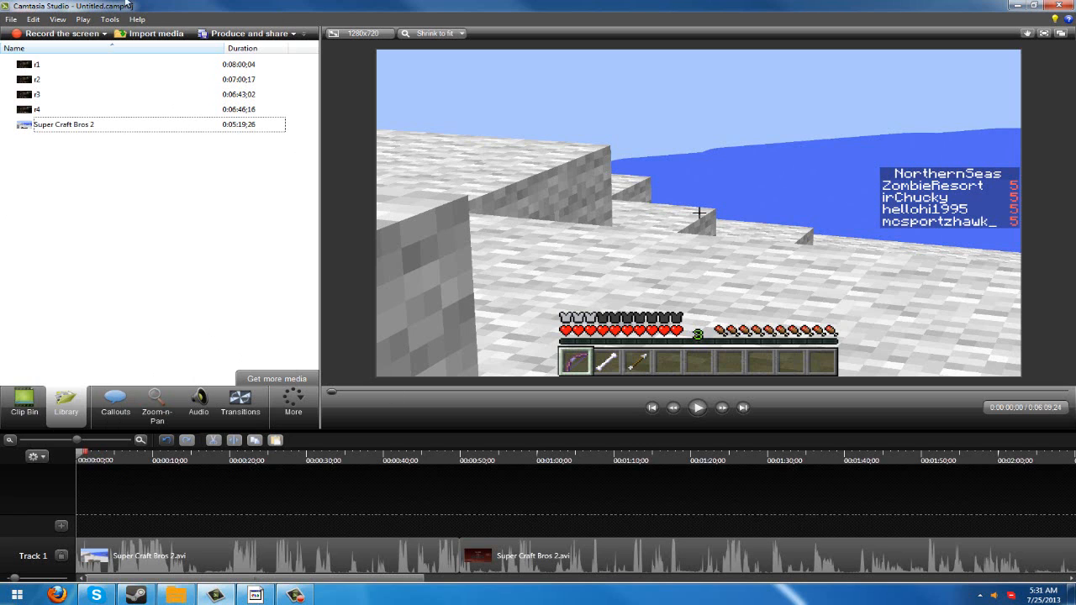
pyautogui.click(12, 18)
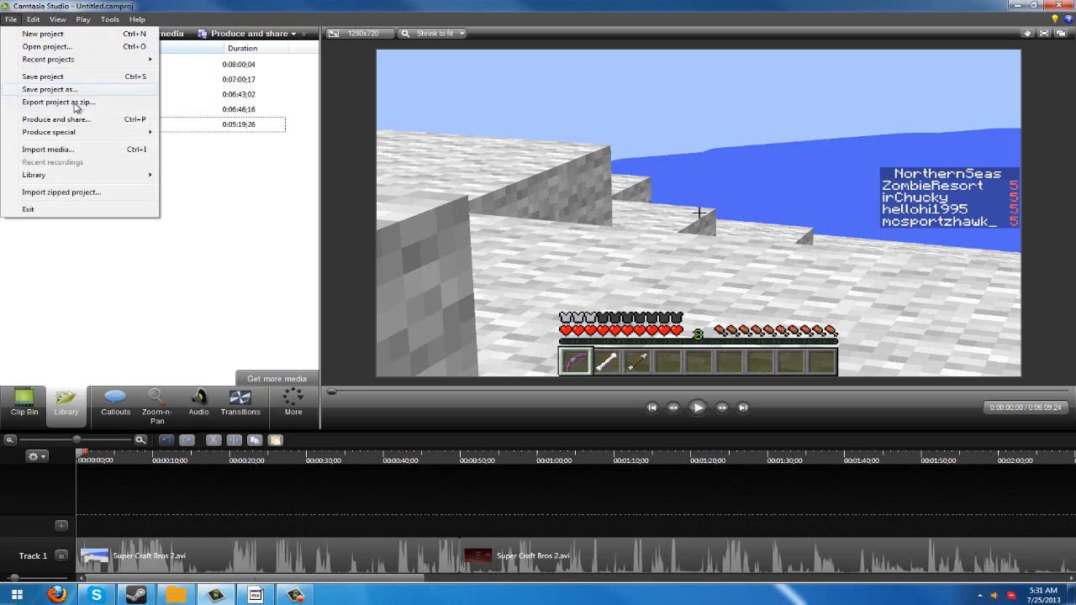
pyautogui.click(183, 239)
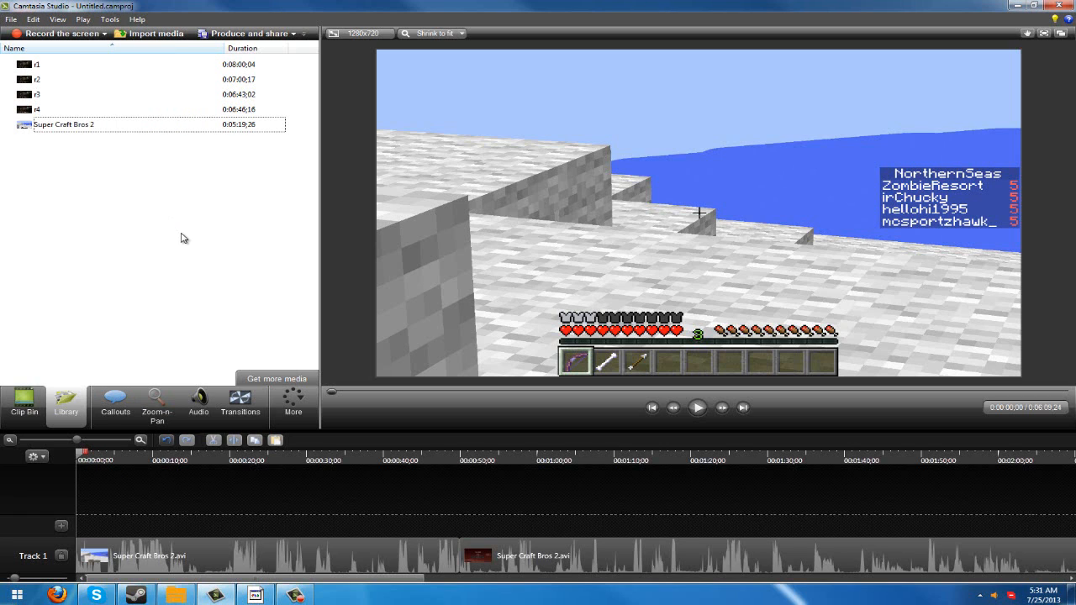
pyautogui.click(110, 20)
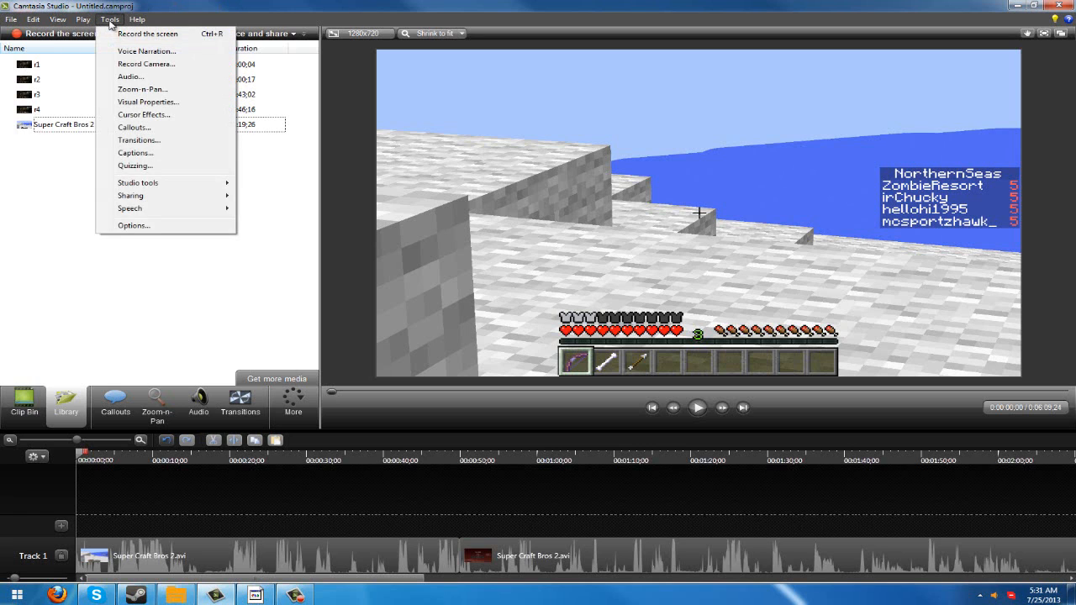
pyautogui.click(138, 4)
pyautogui.rightClick(52, 132)
pyautogui.moveTo(53, 200); pyautogui.dragTo(68, 47)
pyautogui.click(91, 217)
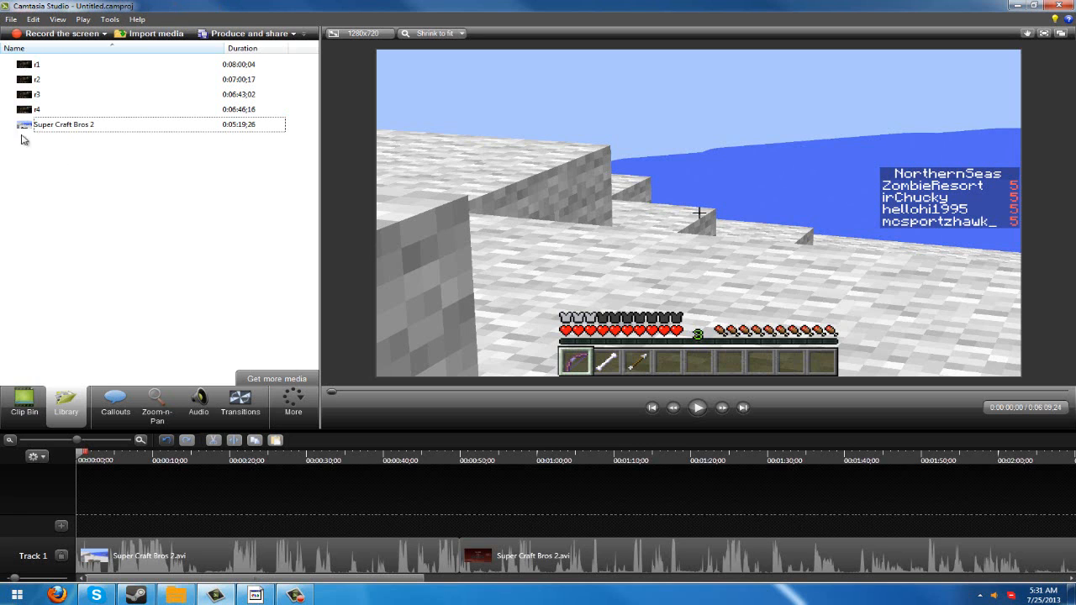
# - Examine the sharing options and the Batch Production file selection, without adding any files
pyautogui.click(110, 19)
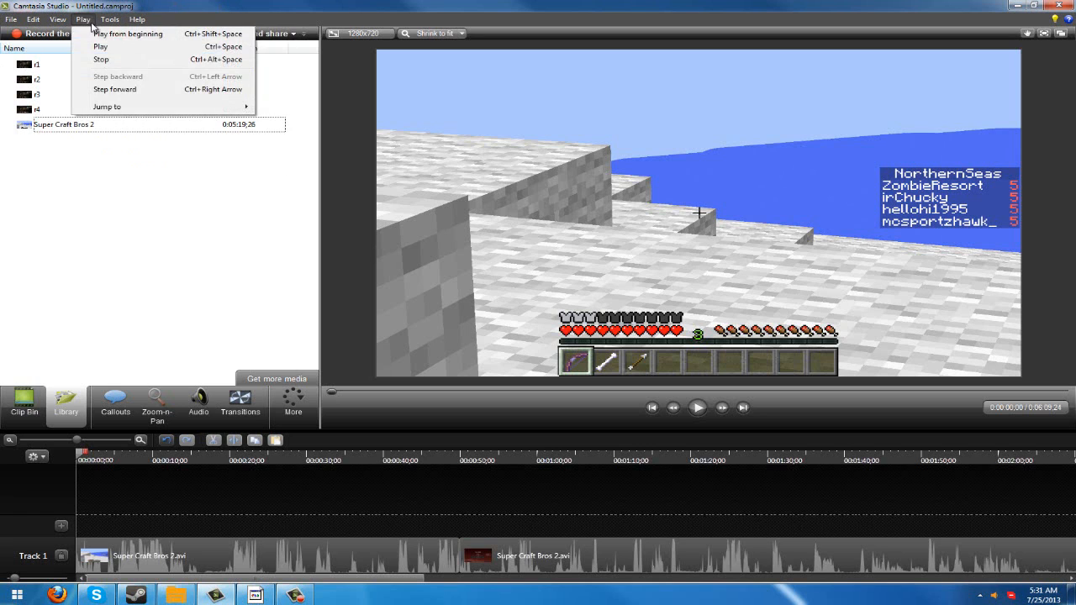
pyautogui.moveTo(210, 198)
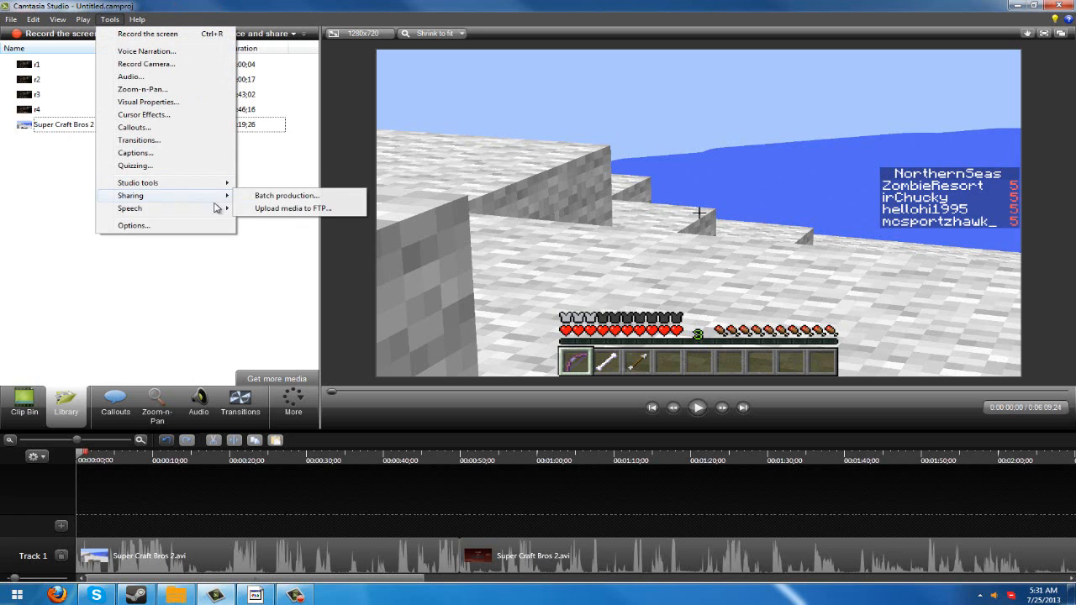
pyautogui.click(326, 196)
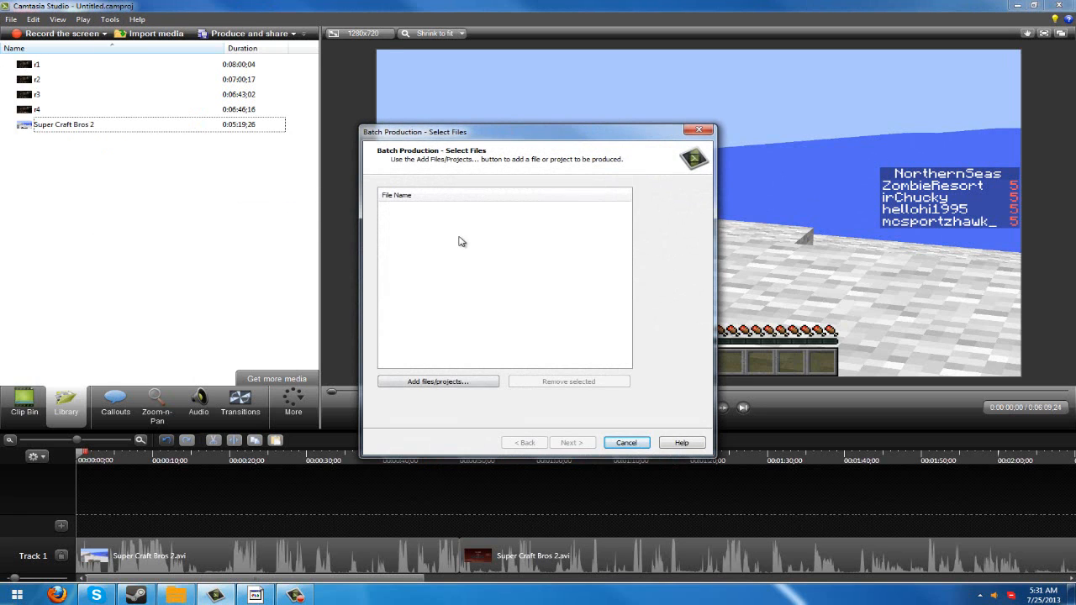
pyautogui.click(626, 442)
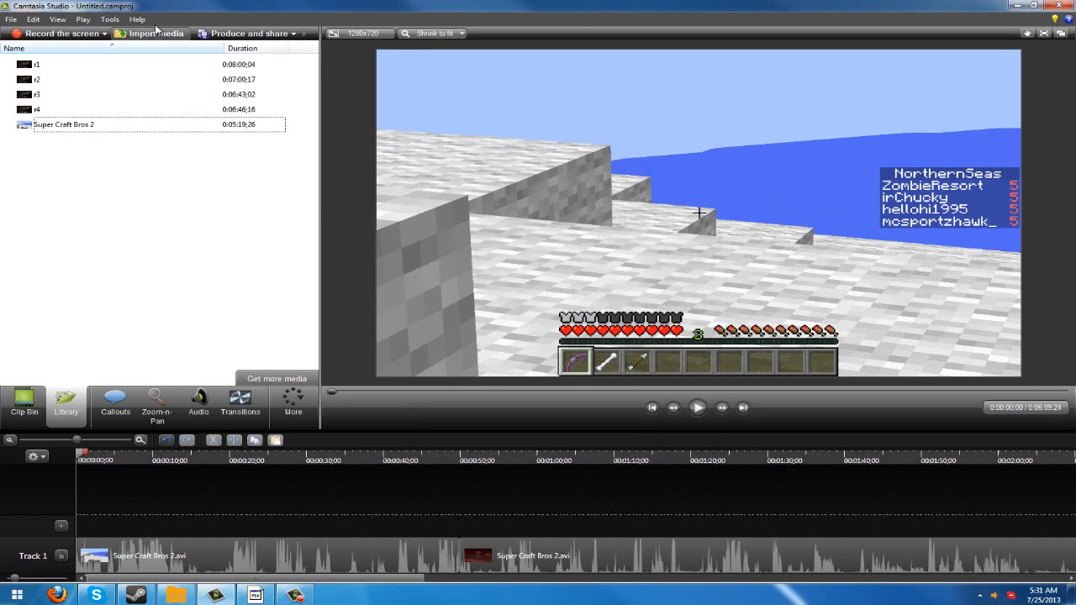
pyautogui.click(110, 19)
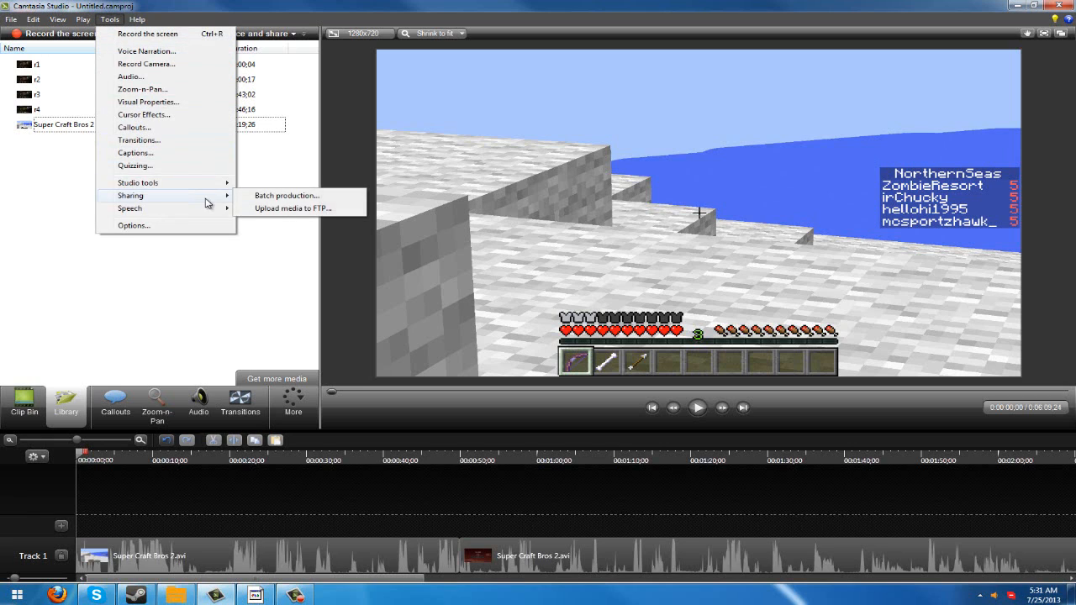
pyautogui.click(280, 273)
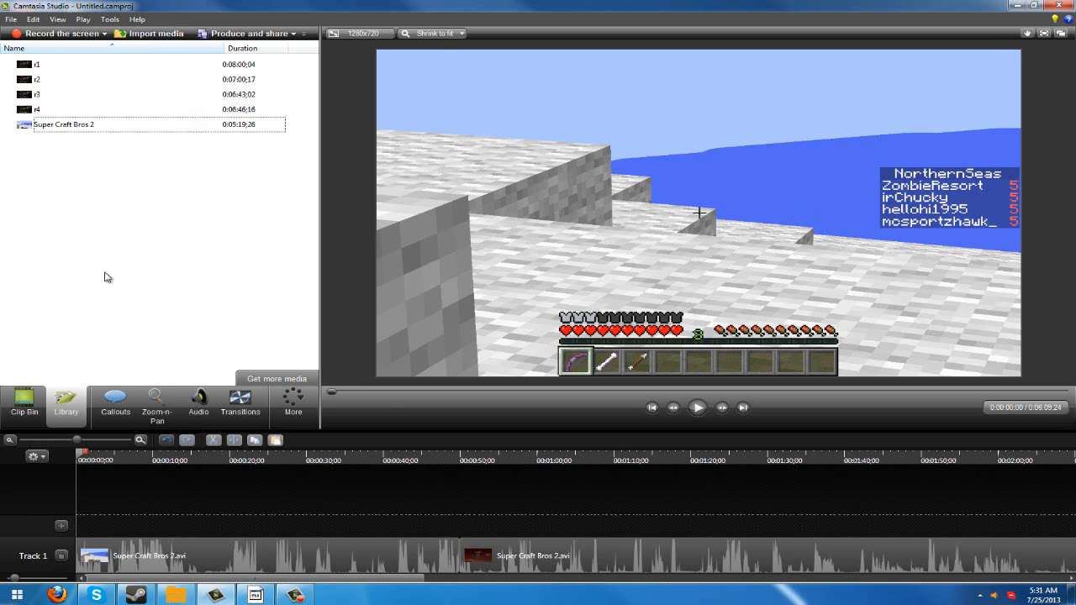
# - Add a filled arrow callout at the start of the timeline and remove it again
pyautogui.click(115, 407)
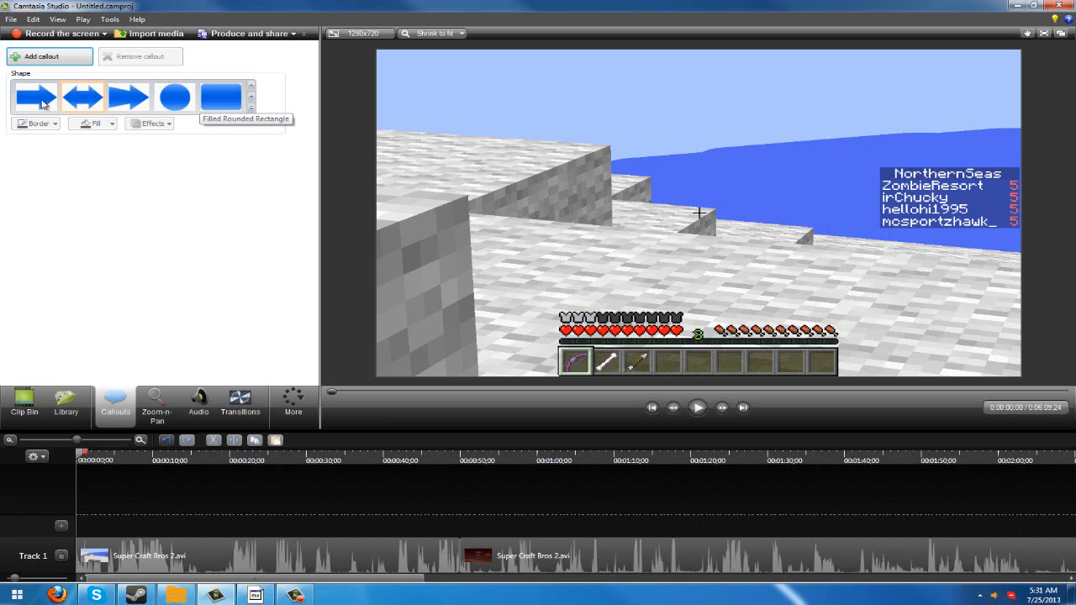
pyautogui.click(44, 58)
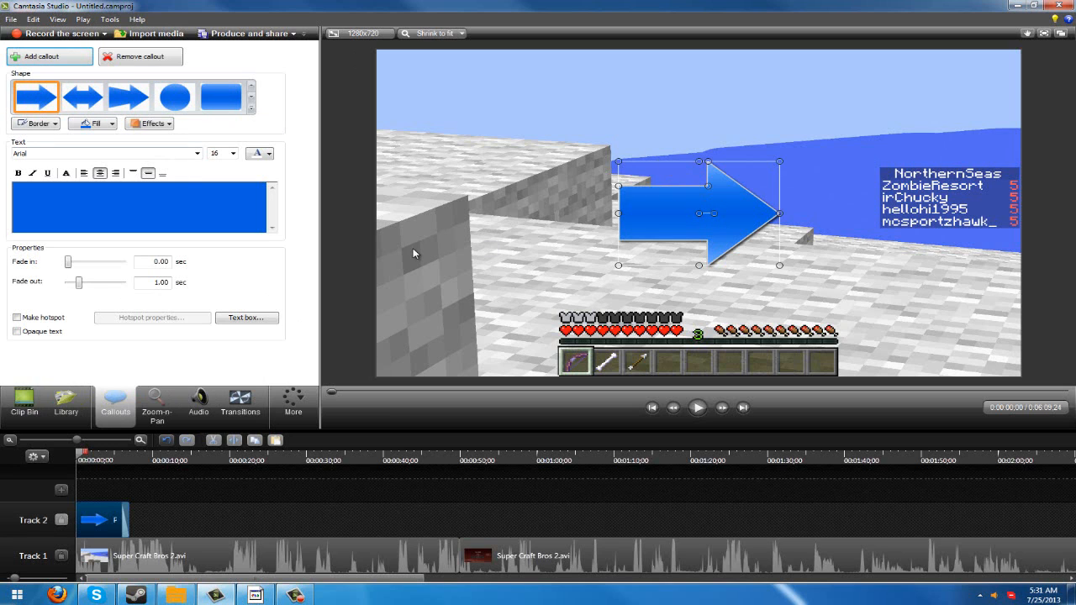
pyautogui.click(131, 58)
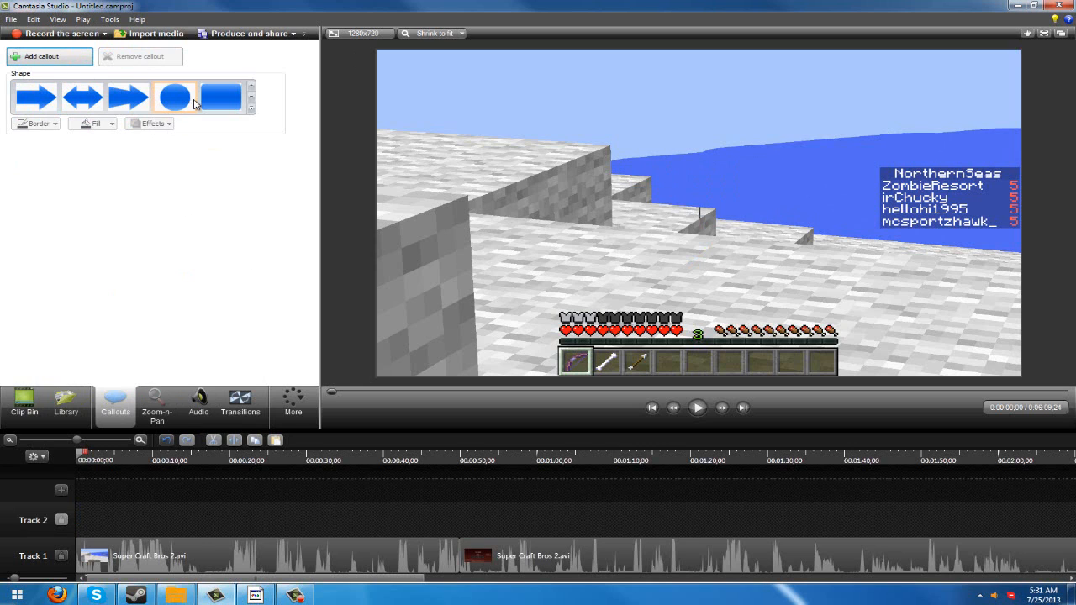
# - Look through the full gallery of callout shapes, including the sketch motion and special callouts, without adding one
pyautogui.click(251, 108)
pyautogui.click(250, 87)
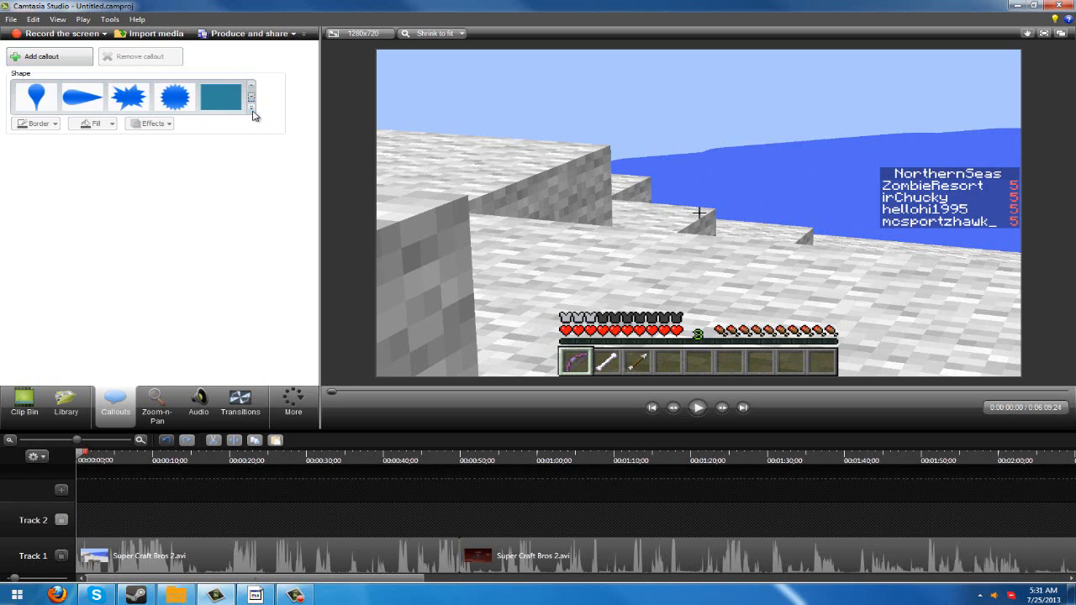
pyautogui.click(251, 108)
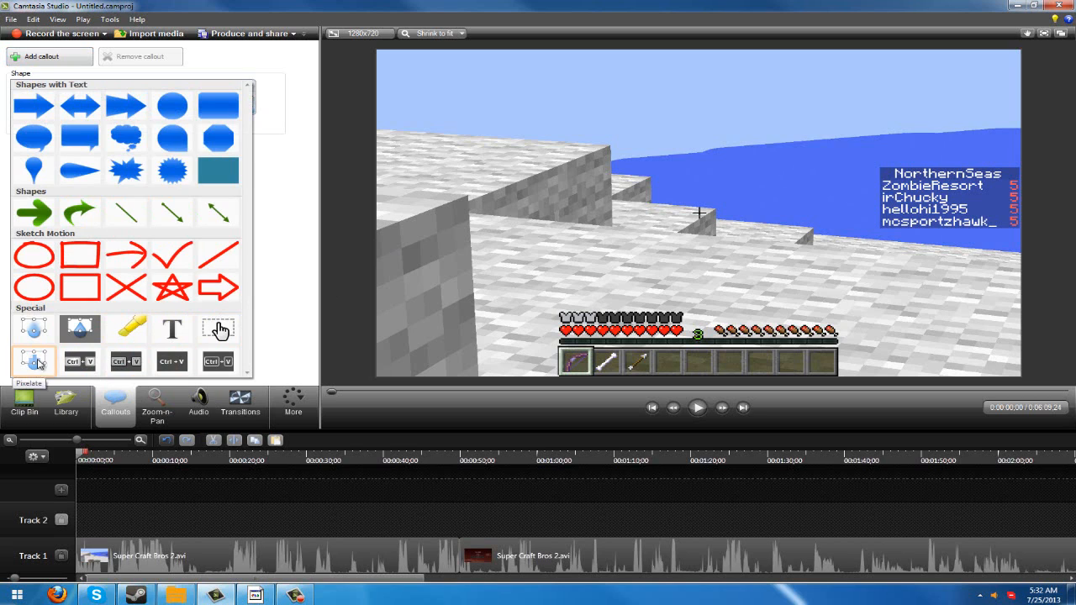
pyautogui.click(311, 239)
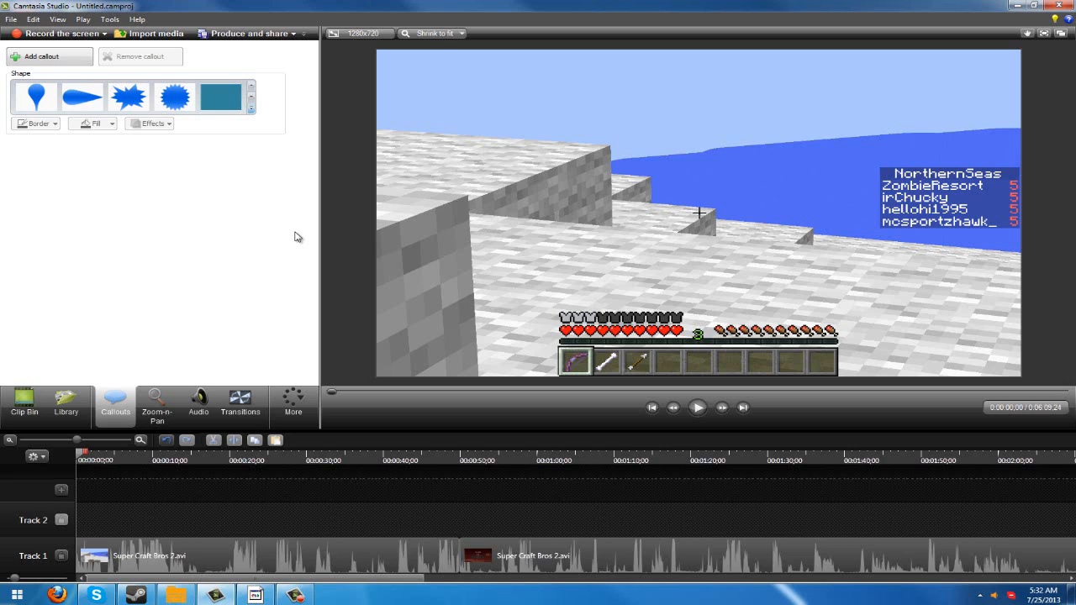
# - Try zooming the first clip in on the hunger bar at 298% scale, and reset the zoom to fit the whole canvas
pyautogui.click(154, 404)
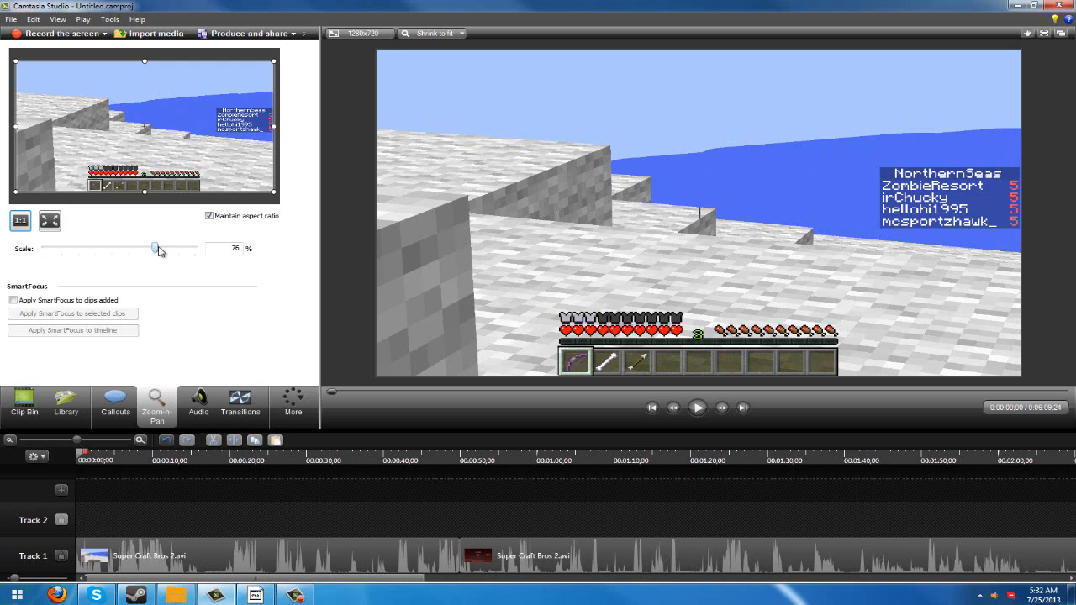
pyautogui.moveTo(158, 249); pyautogui.dragTo(195, 250)
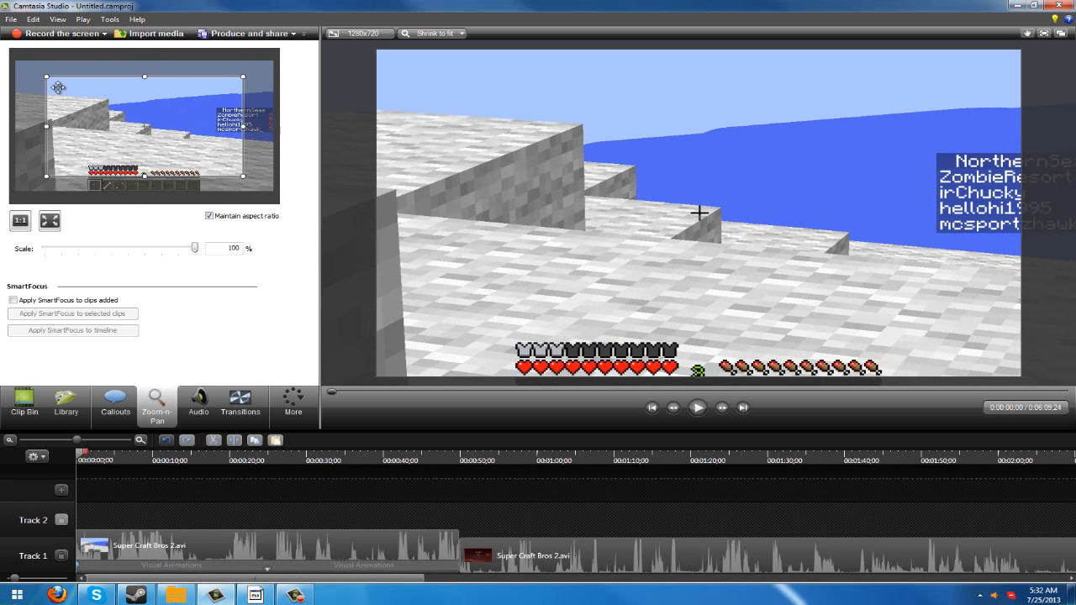
pyautogui.moveTo(48, 77); pyautogui.dragTo(169, 167)
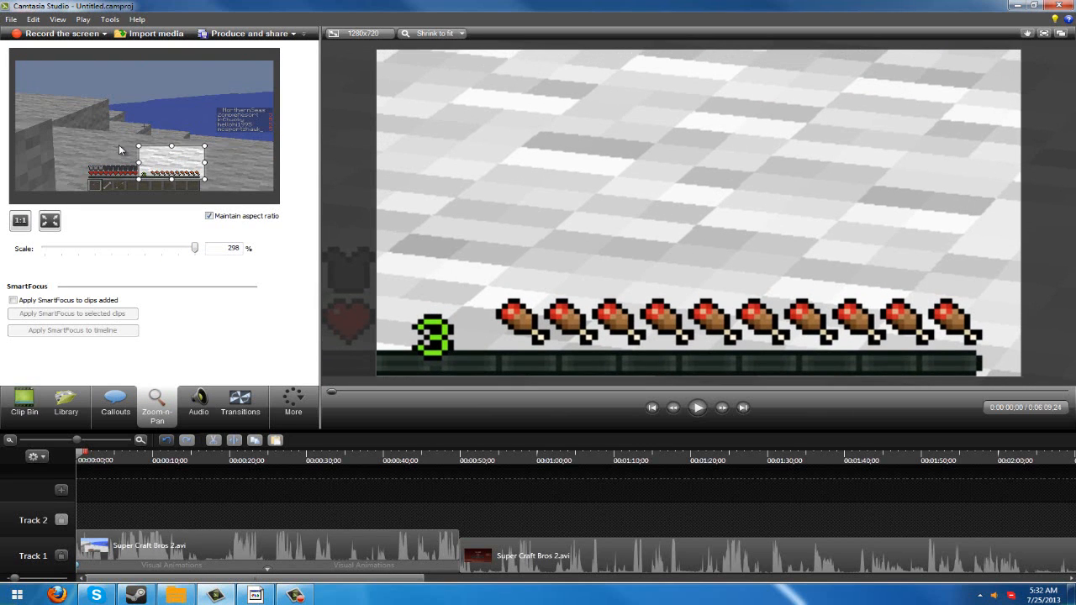
pyautogui.click(58, 221)
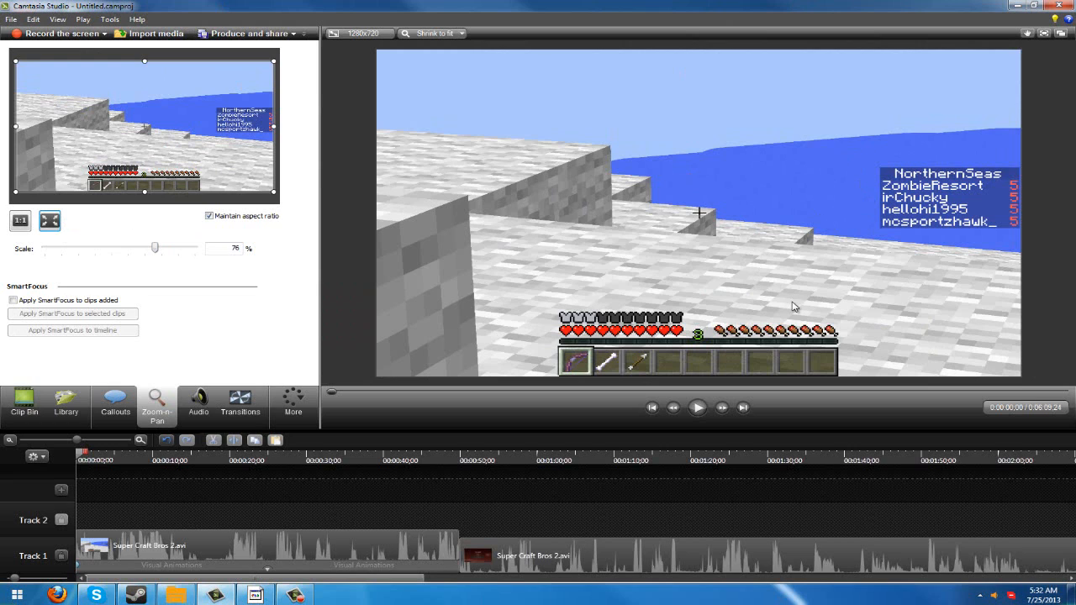
# - Import the Super Craft Bros 2 st1.wav audio file and place it on Track 2 from the start of the timeline
pyautogui.click(200, 404)
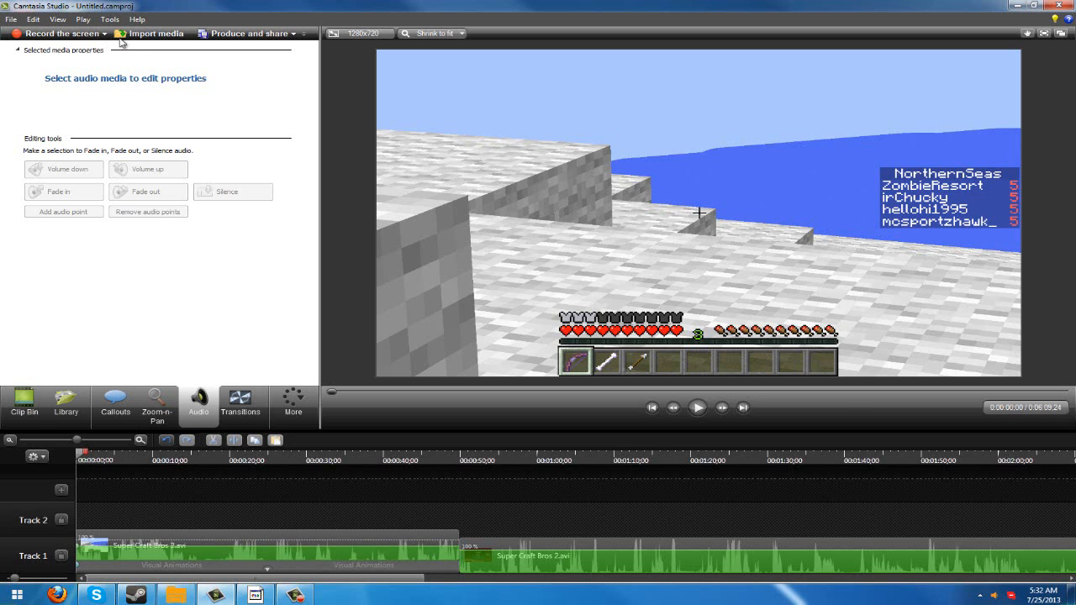
pyautogui.click(150, 33)
pyautogui.doubleClick(817, 244)
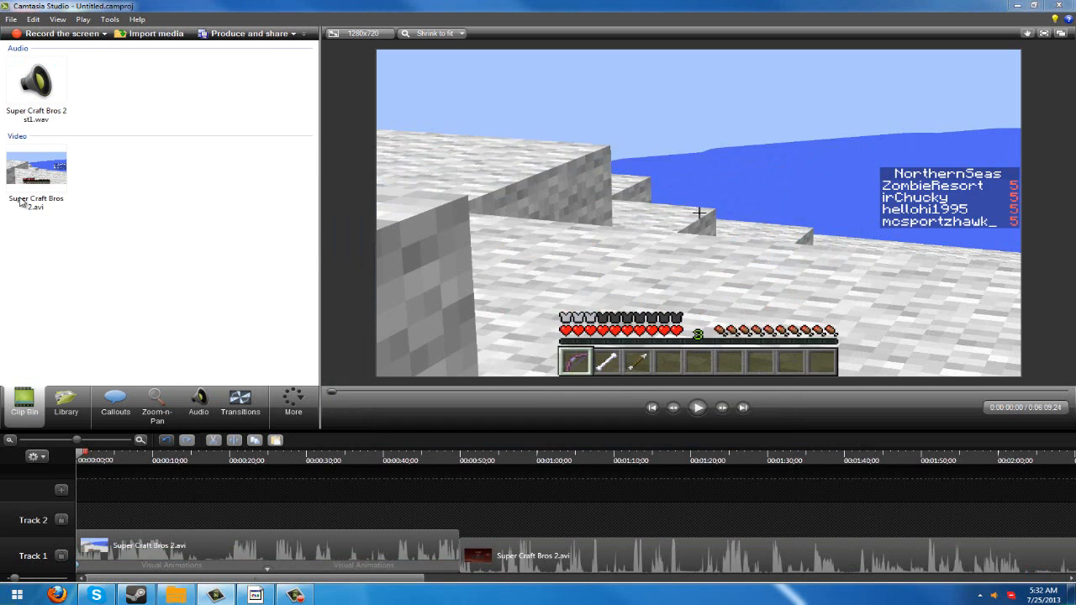
pyautogui.click(42, 91)
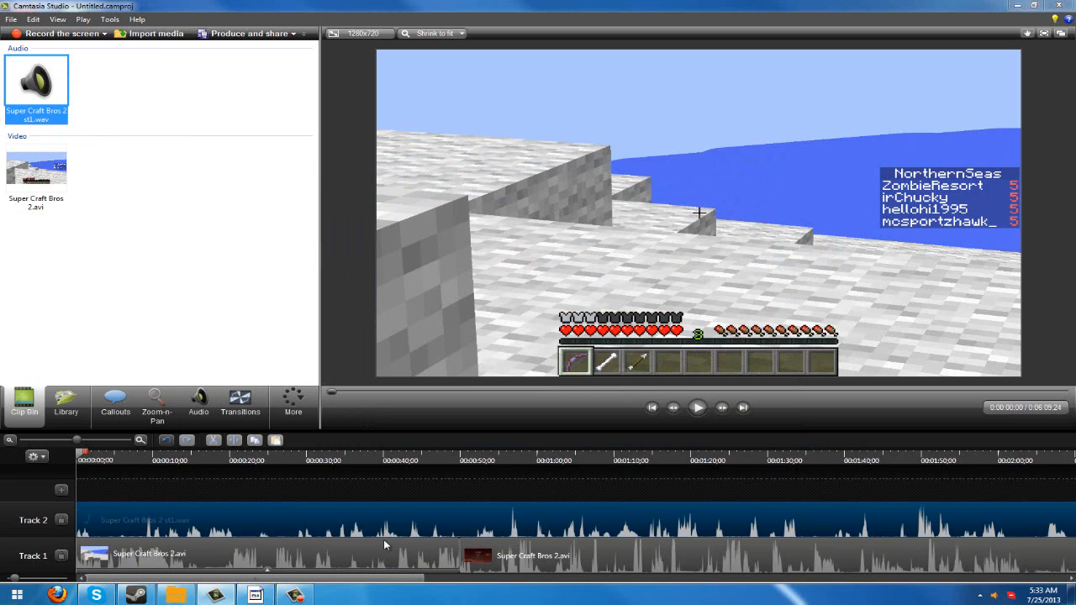
# - Examine the Super Craft Bros 2 video and its separate WAV audio files in the Dxtory videos folder, and close the folder
pyautogui.click(178, 596)
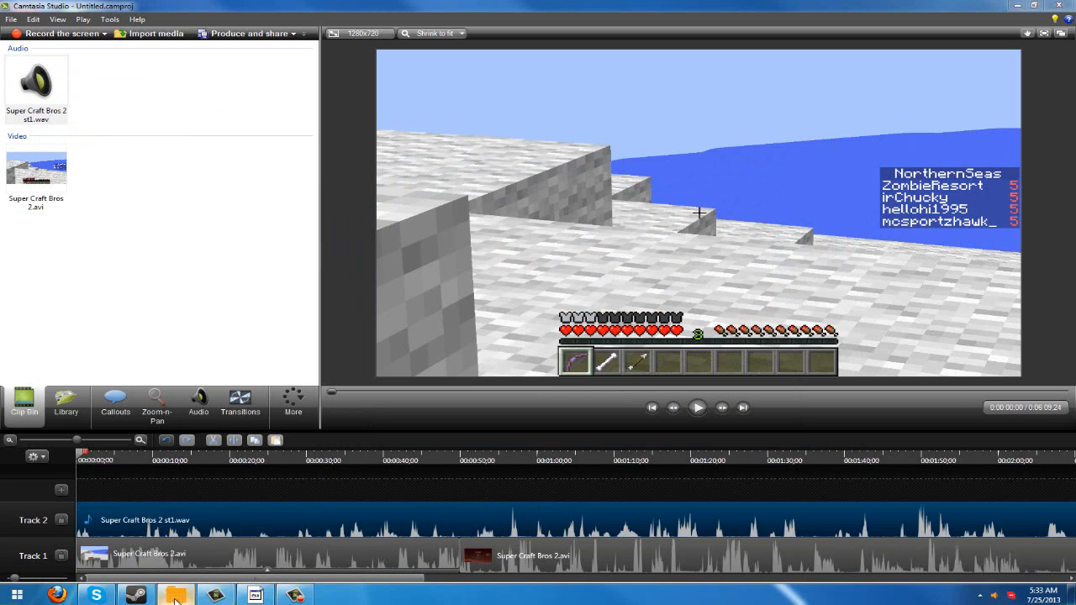
pyautogui.rightClick(694, 328)
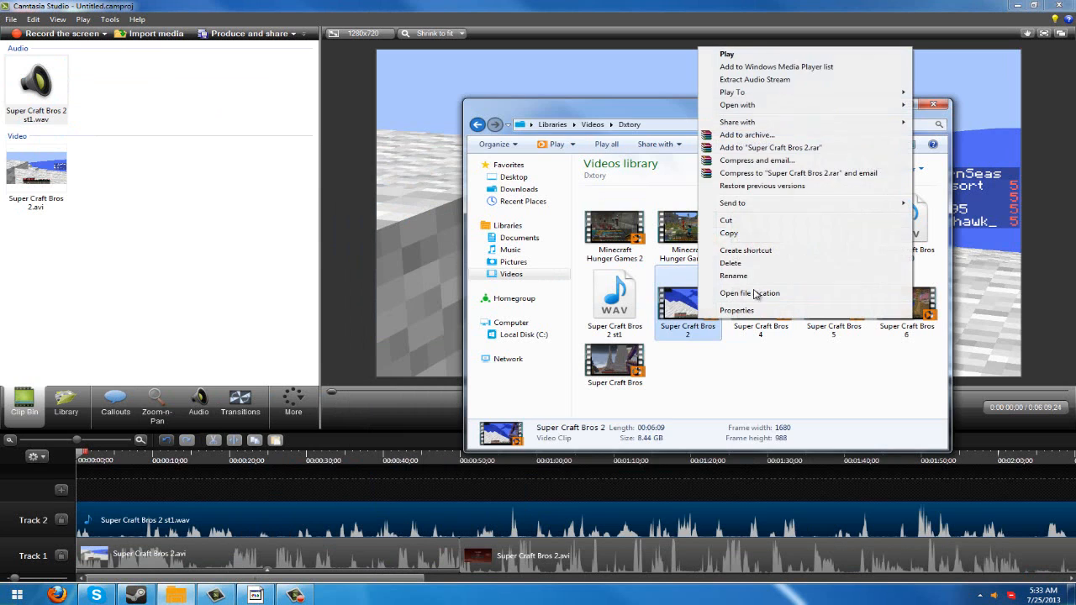
pyautogui.click(764, 385)
pyautogui.click(935, 221)
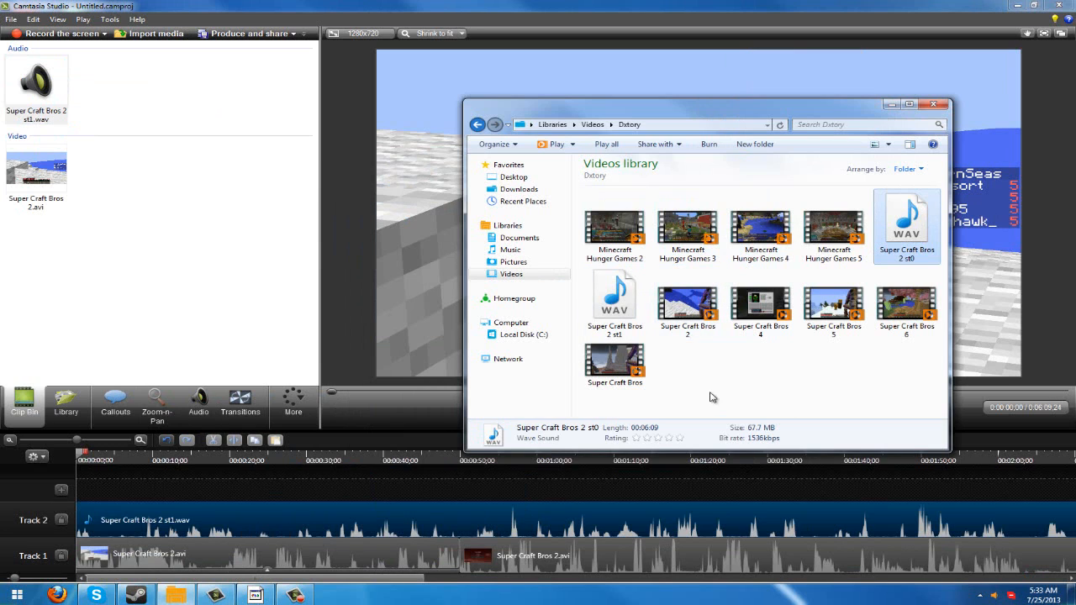
pyautogui.click(705, 334)
pyautogui.click(724, 361)
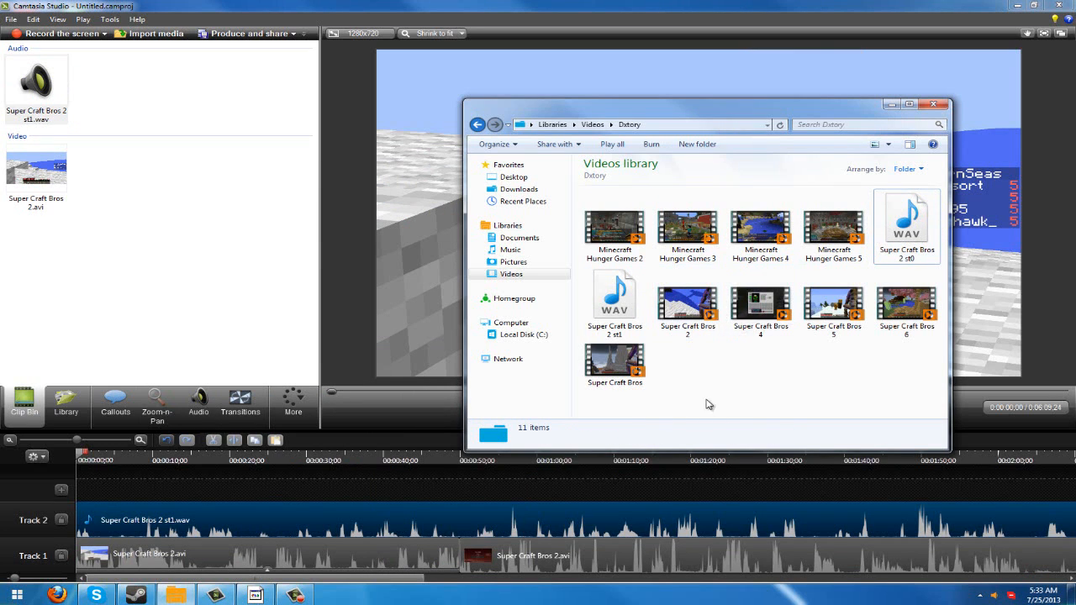
pyautogui.moveTo(708, 400); pyautogui.dragTo(673, 322)
pyautogui.click(692, 353)
pyautogui.click(935, 107)
# - Look through the available transitions, the additional editing tools and the program's menu commands without applying anything
pyautogui.click(243, 401)
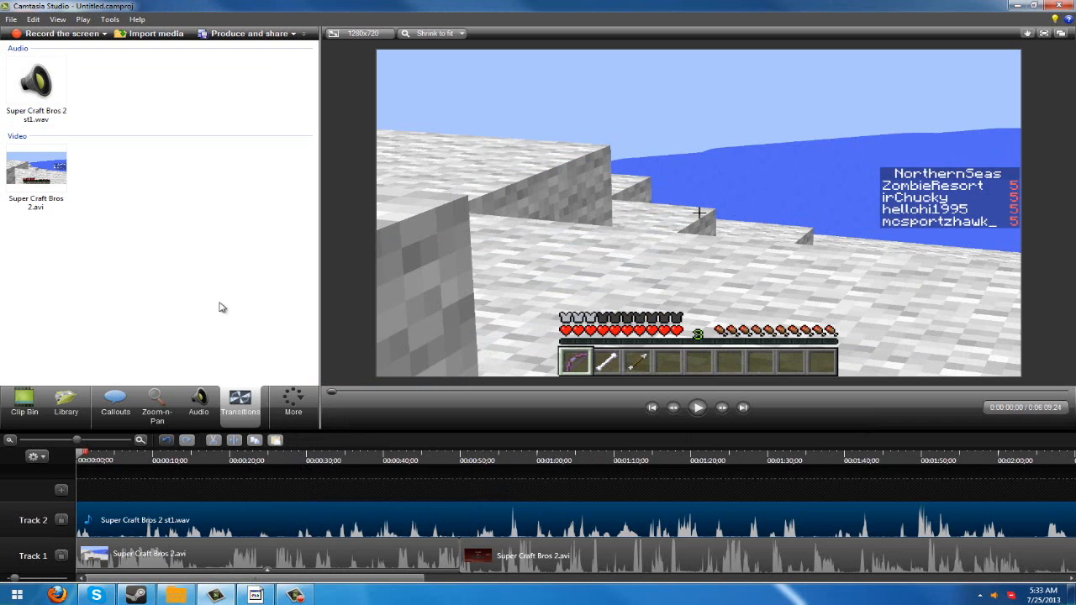
pyautogui.scroll(-5, 276, 219)
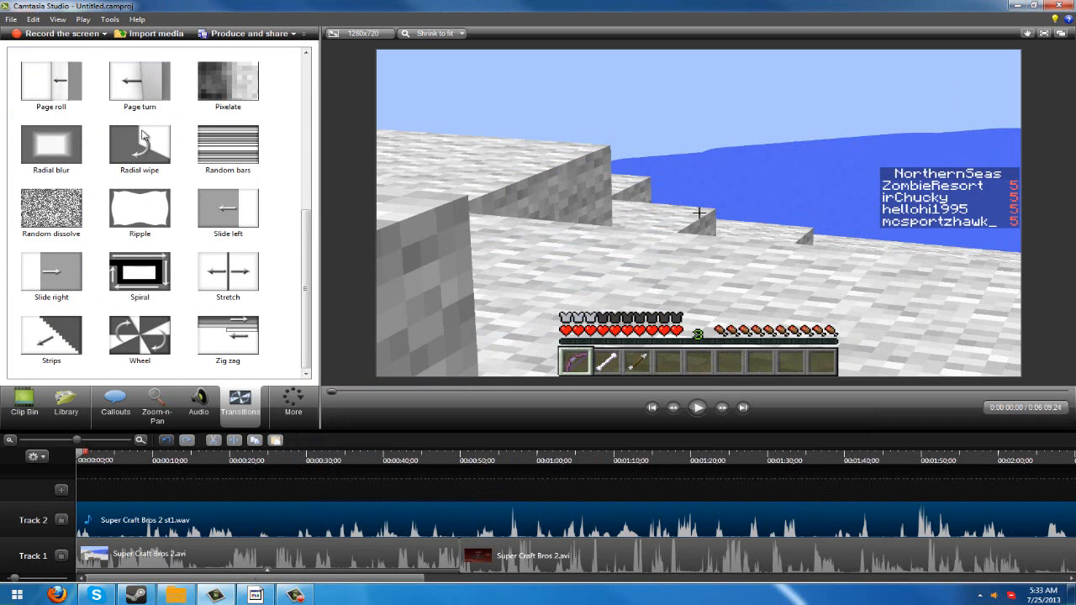
pyautogui.scroll(5, 59, 239)
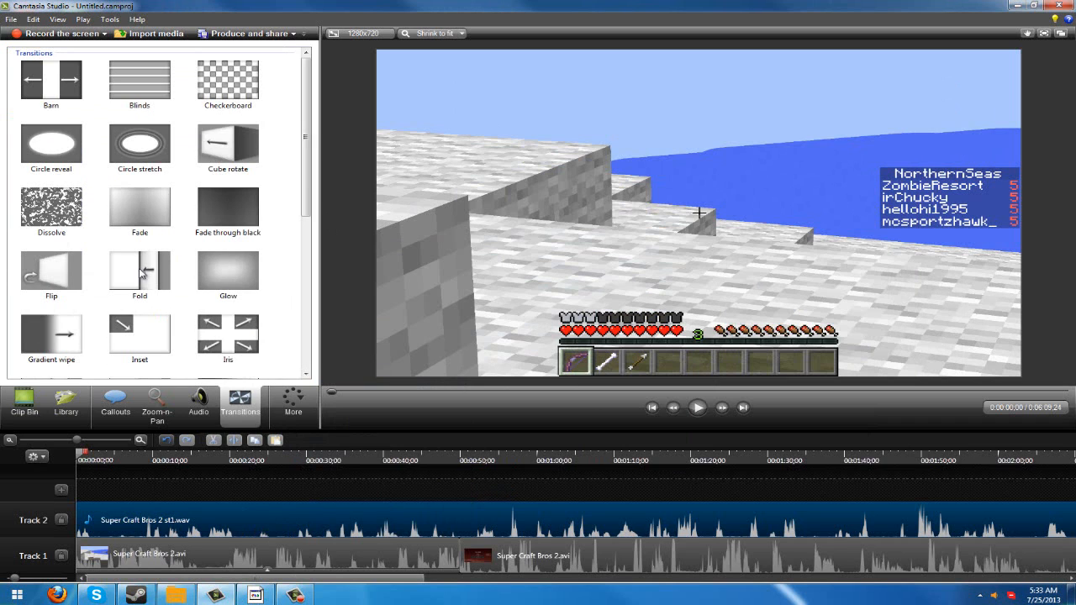
pyautogui.click(308, 411)
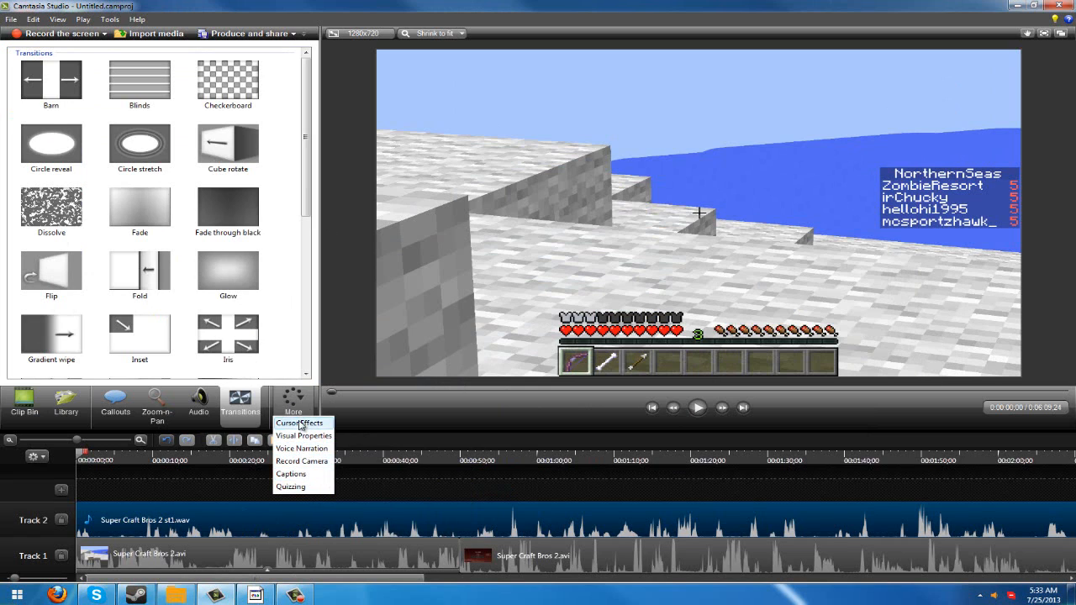
pyautogui.click(267, 365)
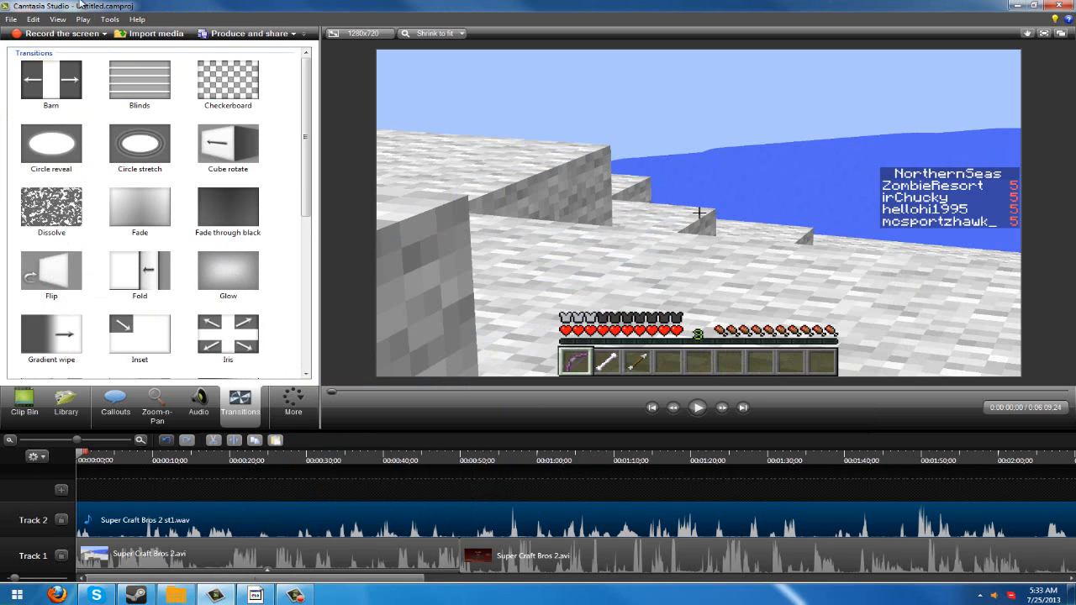
pyautogui.click(59, 23)
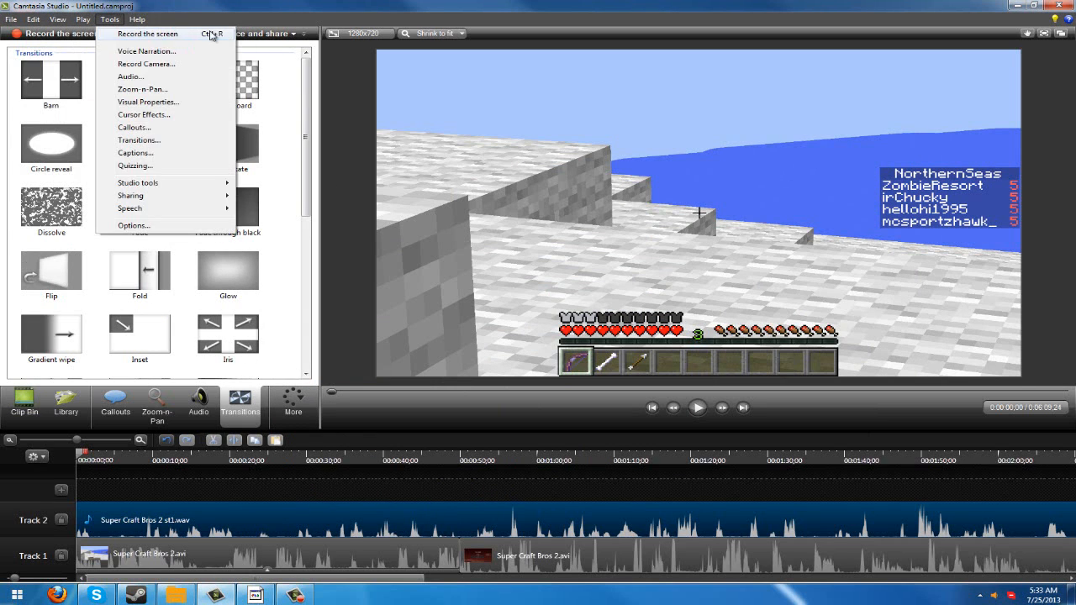
pyautogui.click(285, 10)
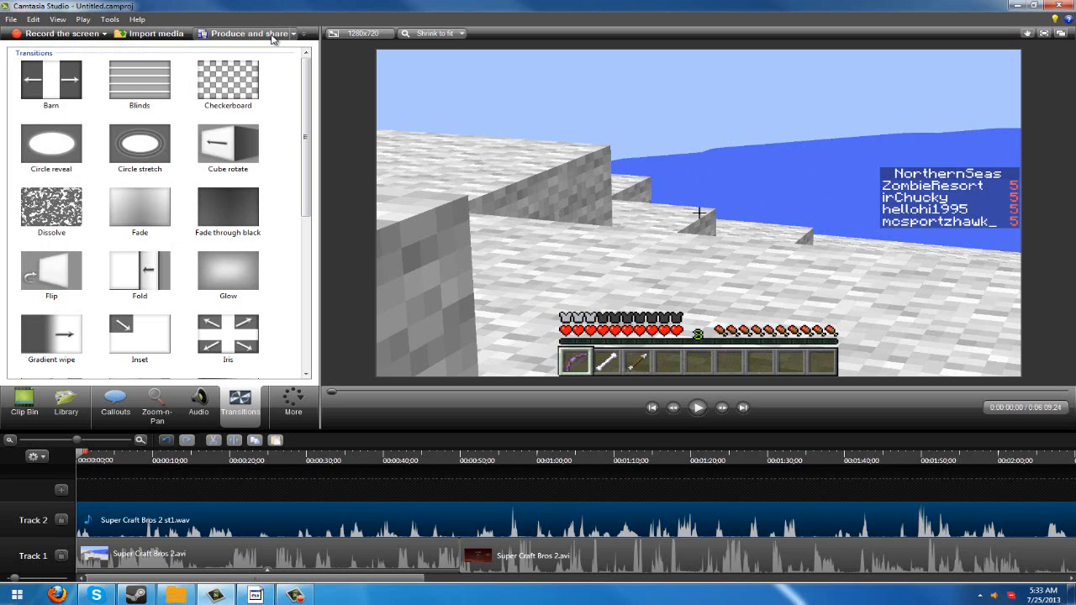
# - Start producing the video and bring up the Render Settings WMV preset in the production preset manager
pyautogui.click(271, 35)
pyautogui.click(665, 194)
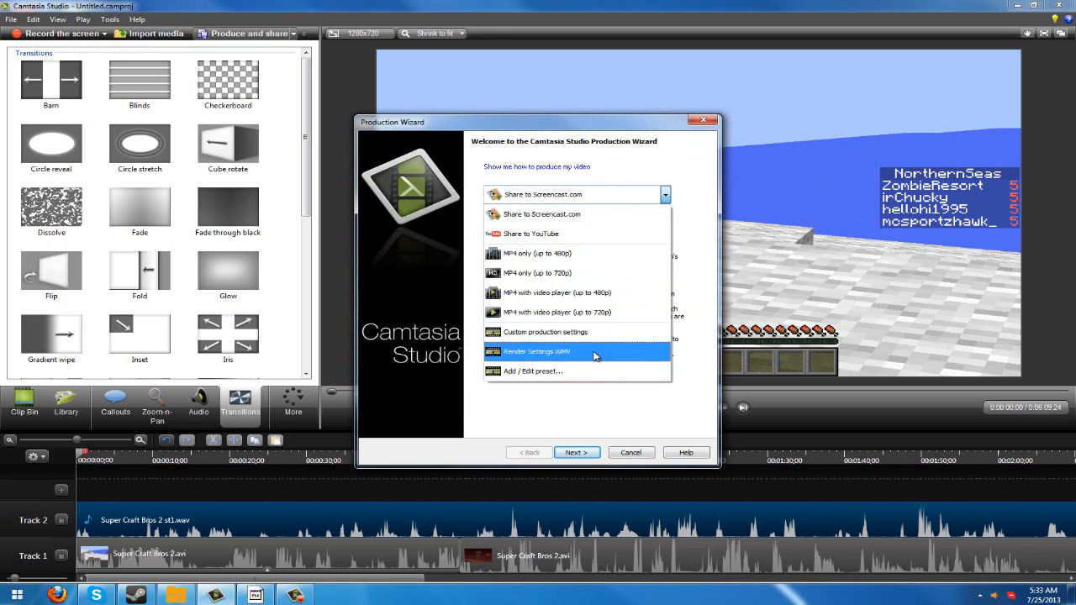
pyautogui.click(594, 353)
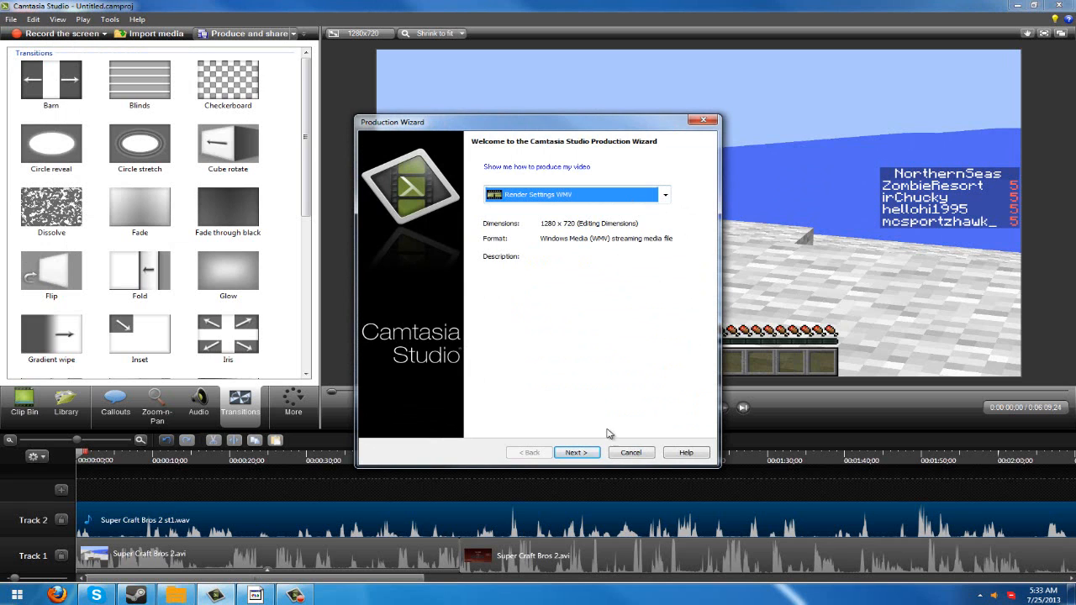
pyautogui.click(626, 201)
pyautogui.click(551, 364)
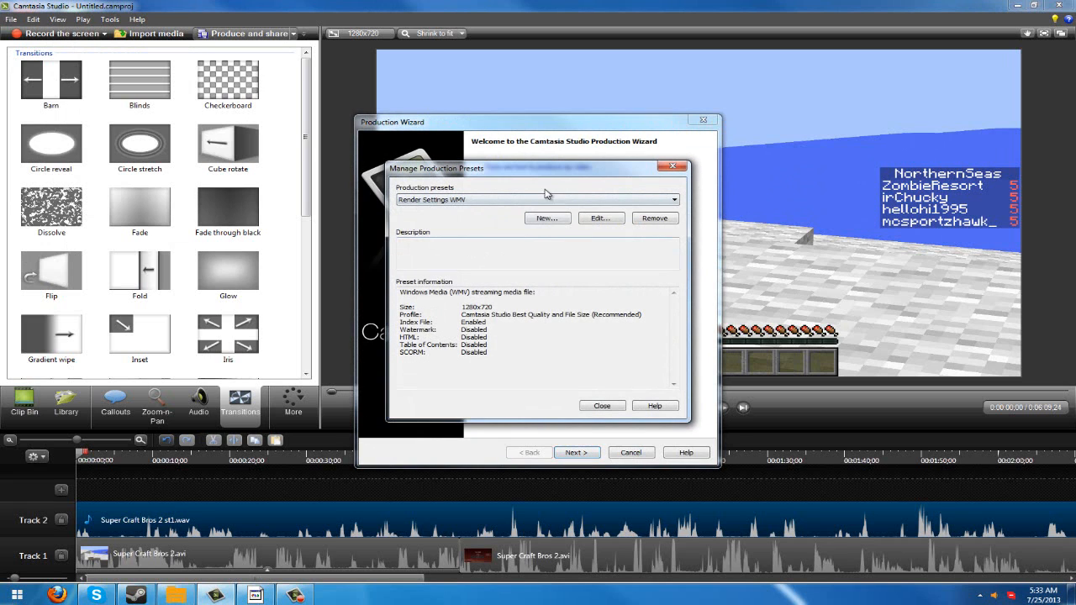
pyautogui.click(577, 199)
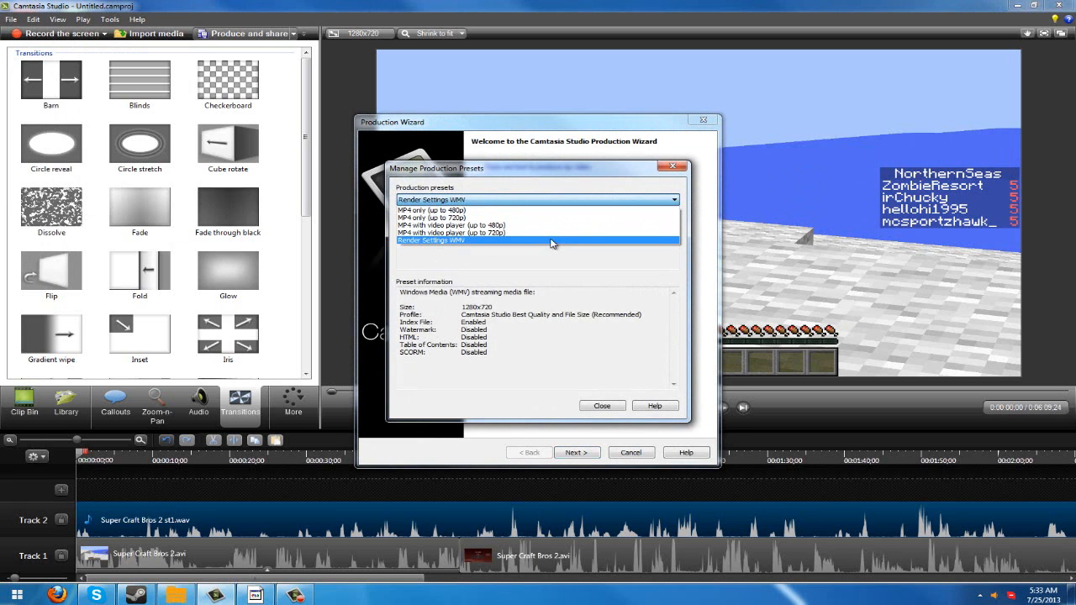
pyautogui.click(555, 242)
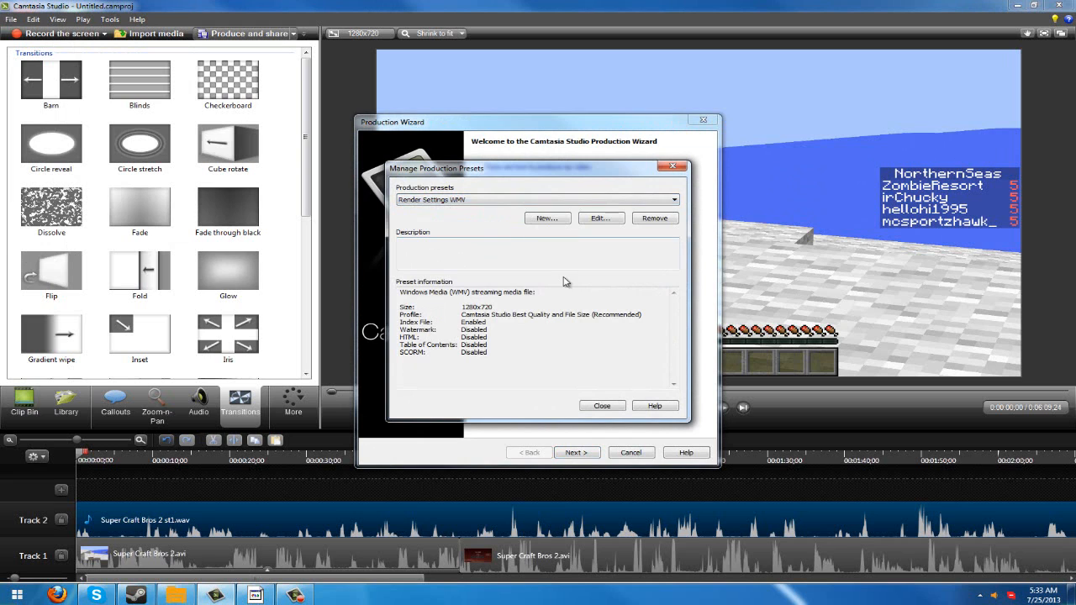
# - Examine the Render Settings WMV preset's file format, encoding profile, video size and video options, and leave the production wizard without saving
pyautogui.click(591, 219)
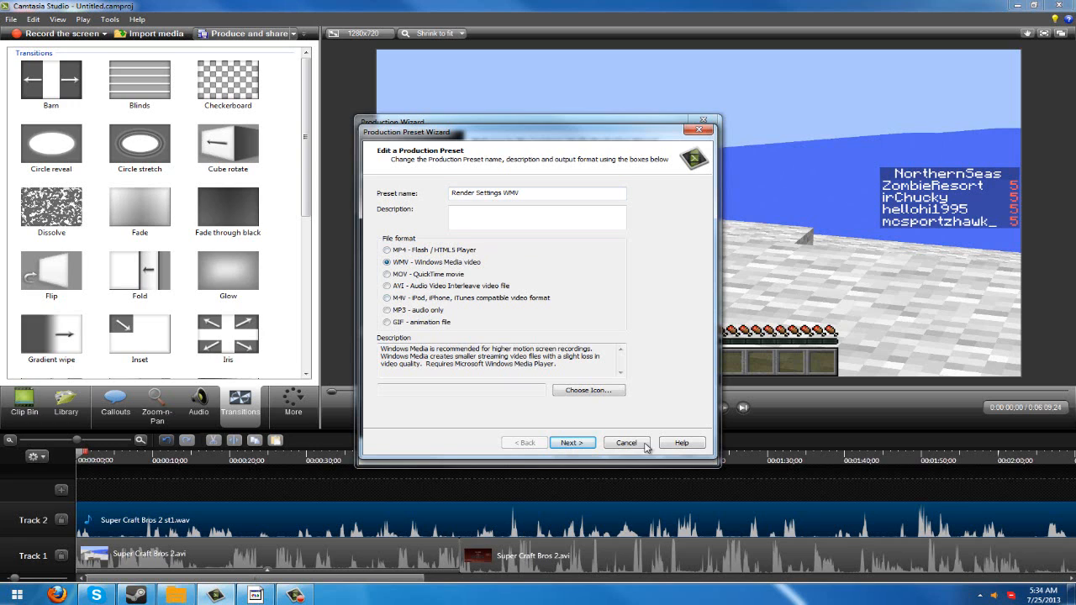
pyautogui.click(572, 443)
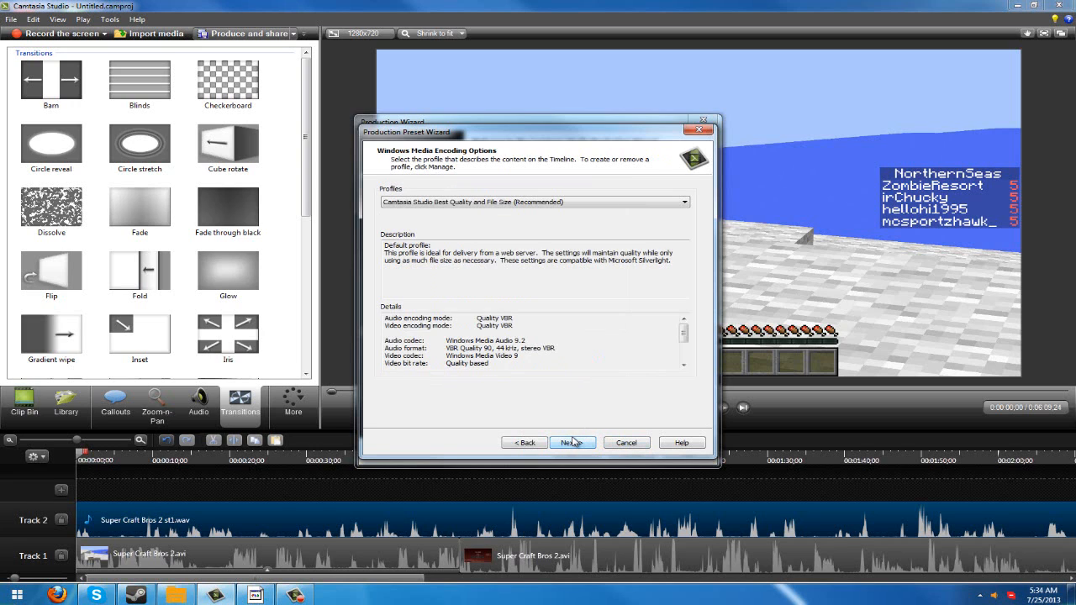
pyautogui.click(551, 202)
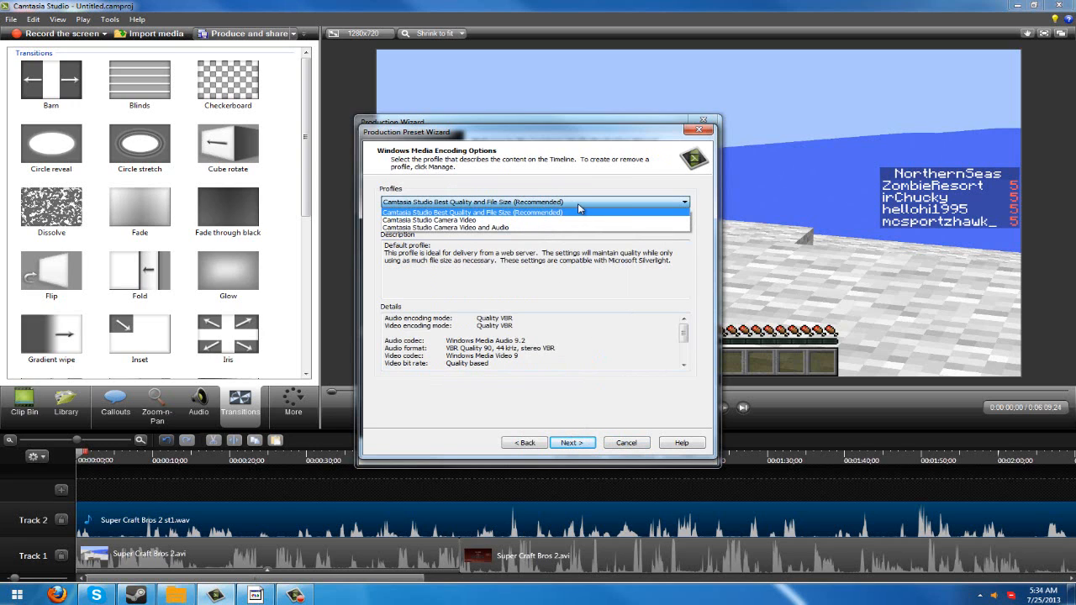
pyautogui.click(578, 210)
pyautogui.click(565, 445)
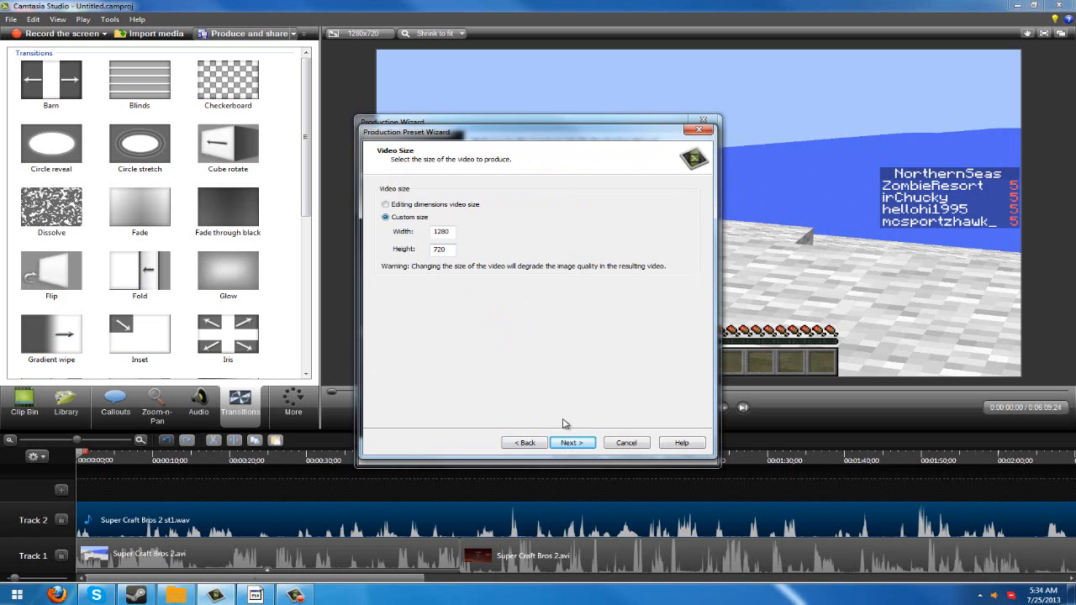
pyautogui.doubleClick(436, 235)
pyautogui.moveTo(435, 233); pyautogui.dragTo(458, 235)
pyautogui.click(573, 443)
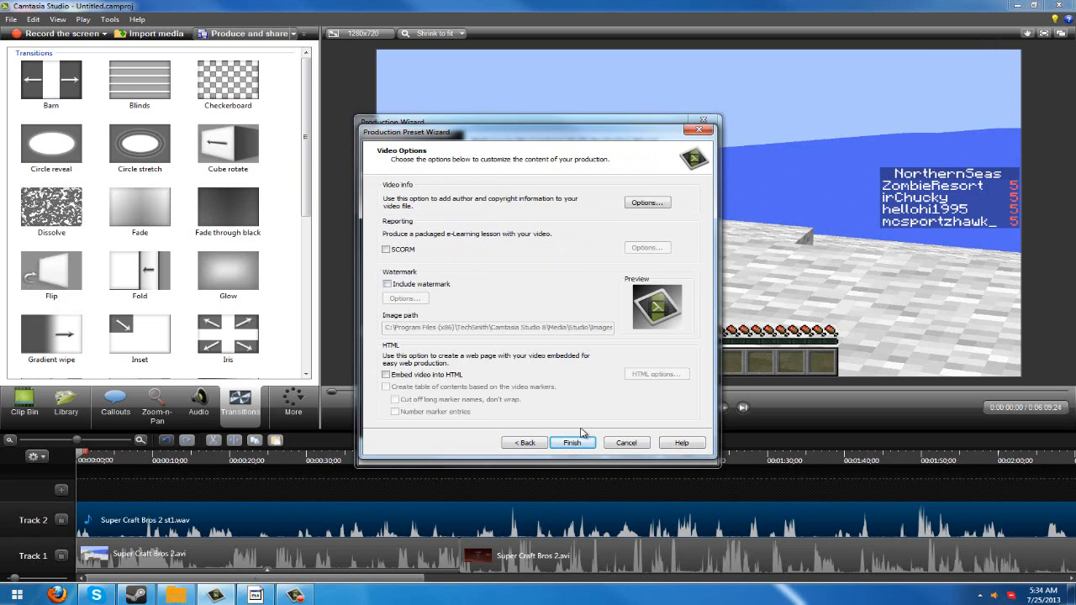
pyautogui.click(628, 444)
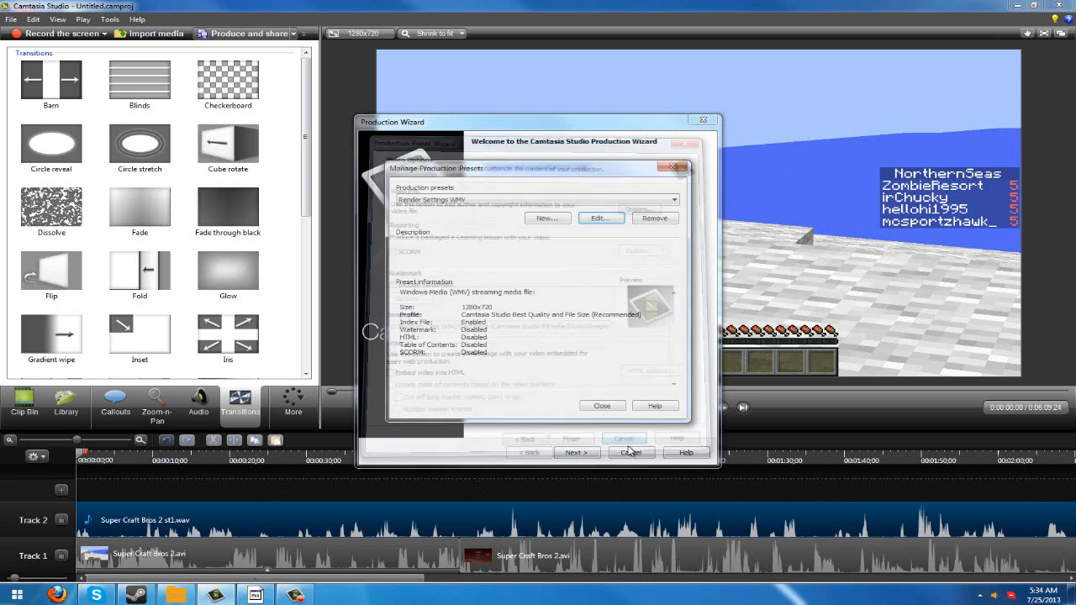
pyautogui.click(600, 404)
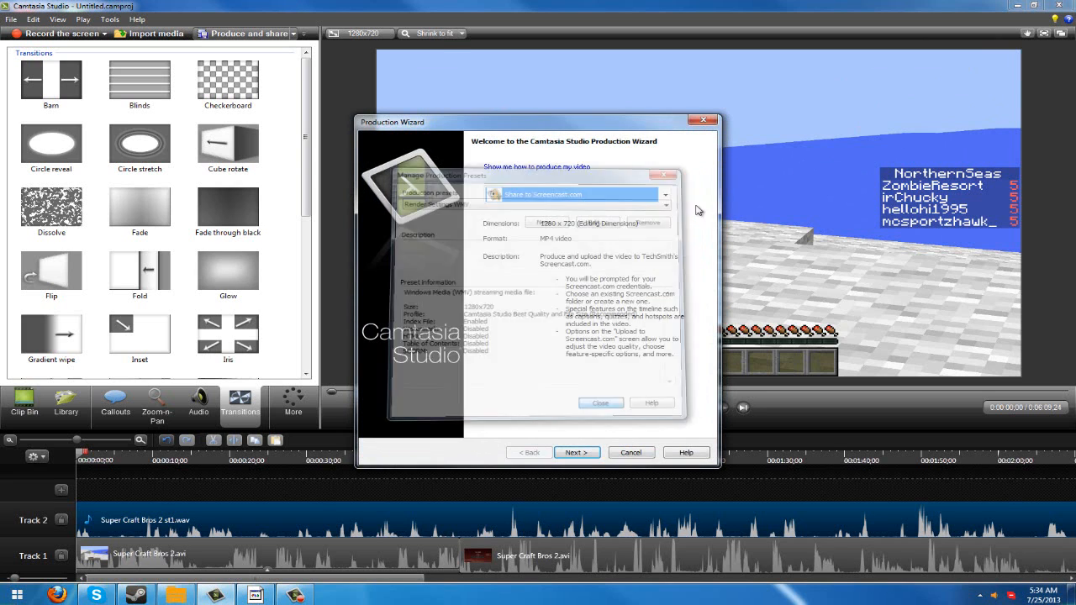
pyautogui.click(704, 120)
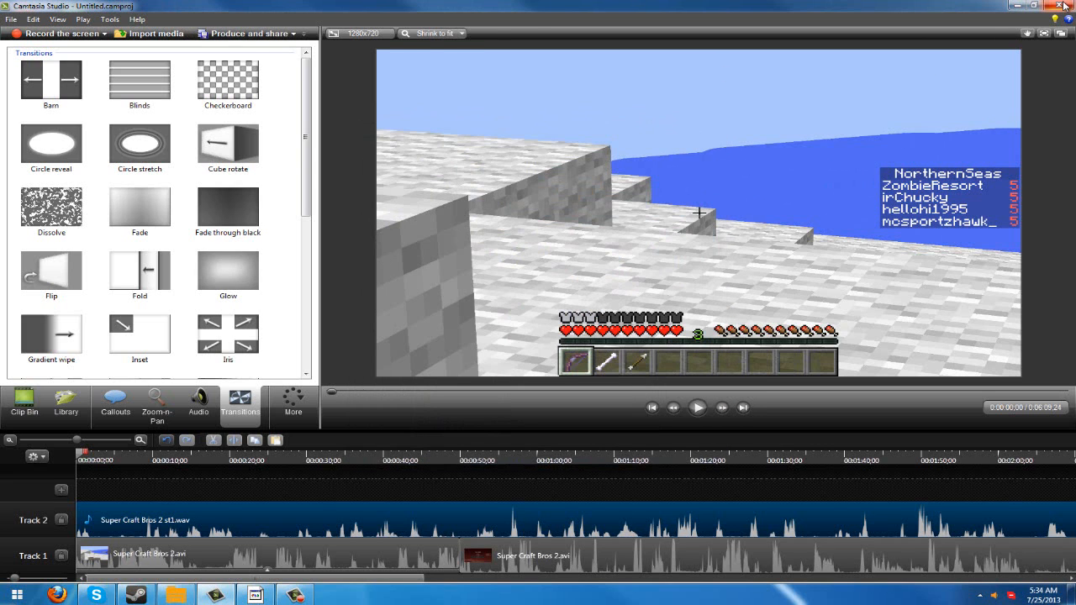
# - Close Camtasia Studio and switch to the empty Vegas Pro project
pyautogui.click(1064, 6)
pyautogui.click(557, 318)
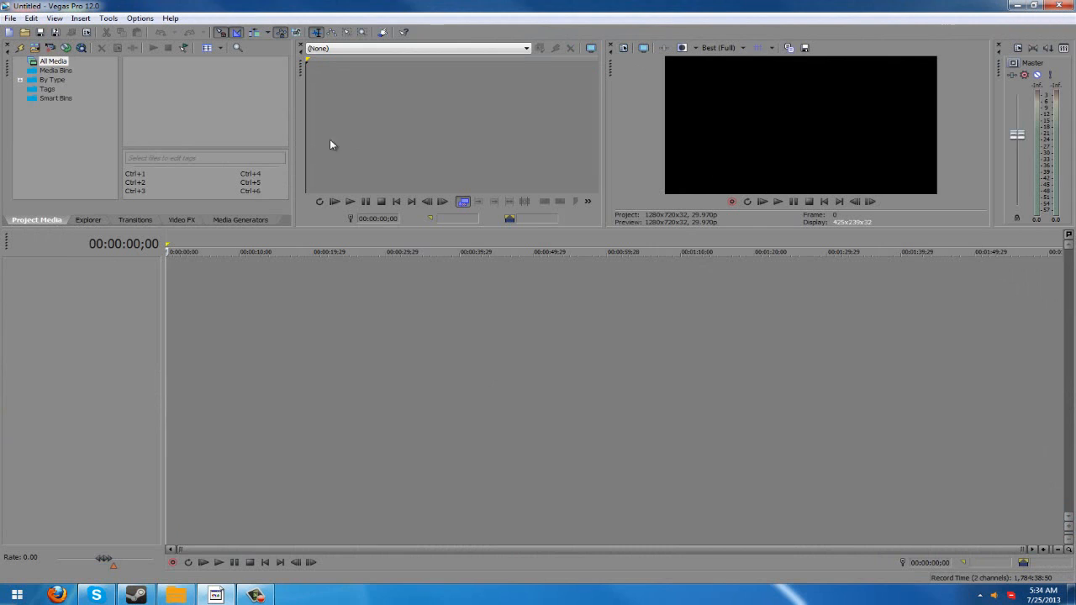
pyautogui.click(373, 326)
pyautogui.click(824, 203)
# - Open the project video properties, pick the HDV 720-30p (1280x720, 29.970 fps) template, and check its frame size and field order options
pyautogui.click(625, 47)
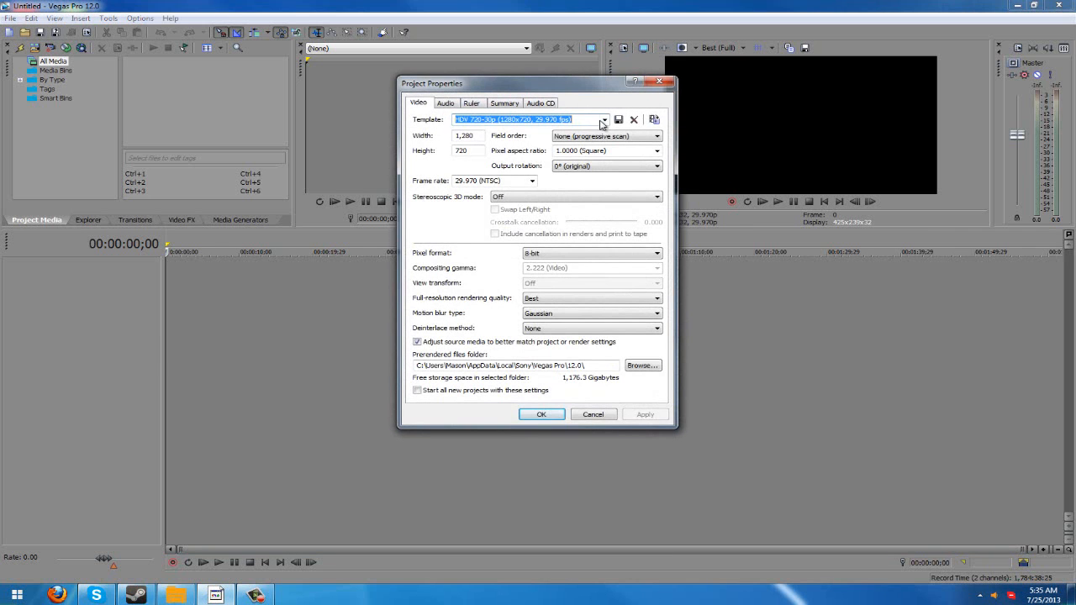
pyautogui.click(604, 120)
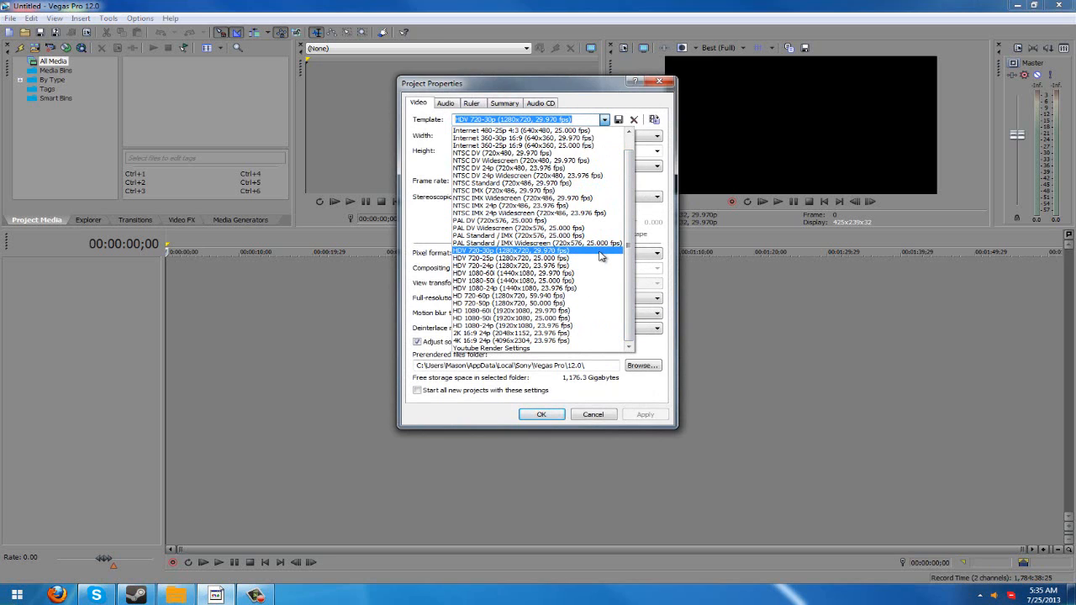
pyautogui.click(601, 256)
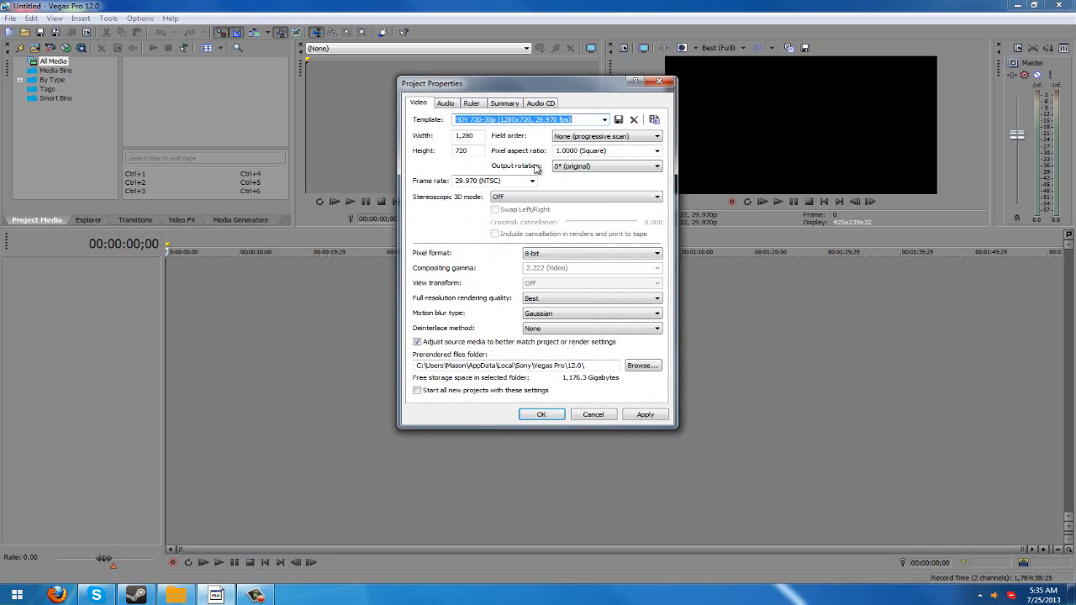
pyautogui.doubleClick(467, 134)
pyautogui.click(471, 151)
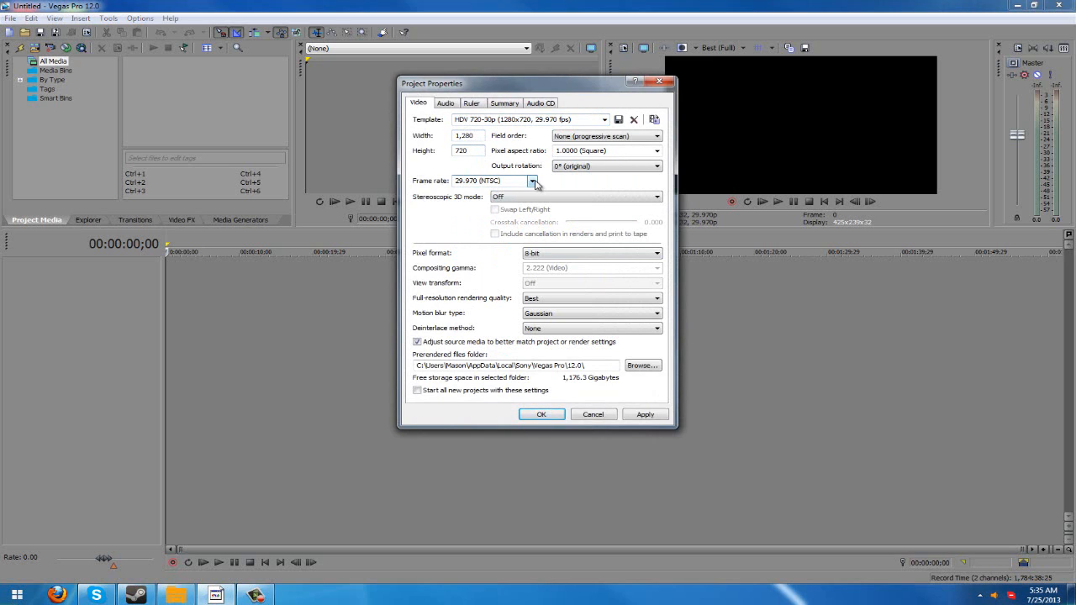
pyautogui.click(579, 136)
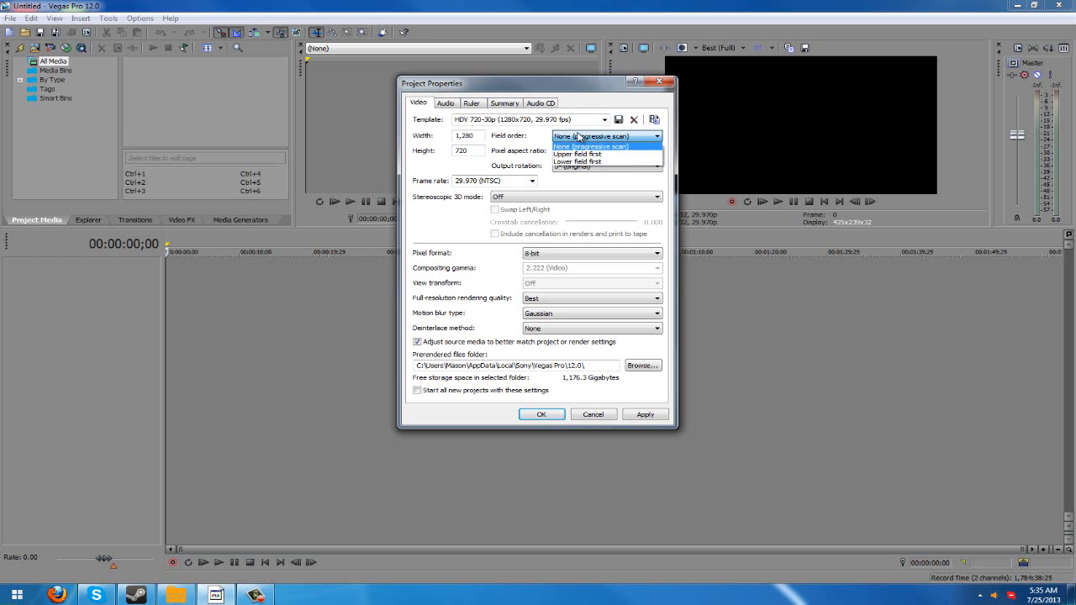
pyautogui.click(578, 136)
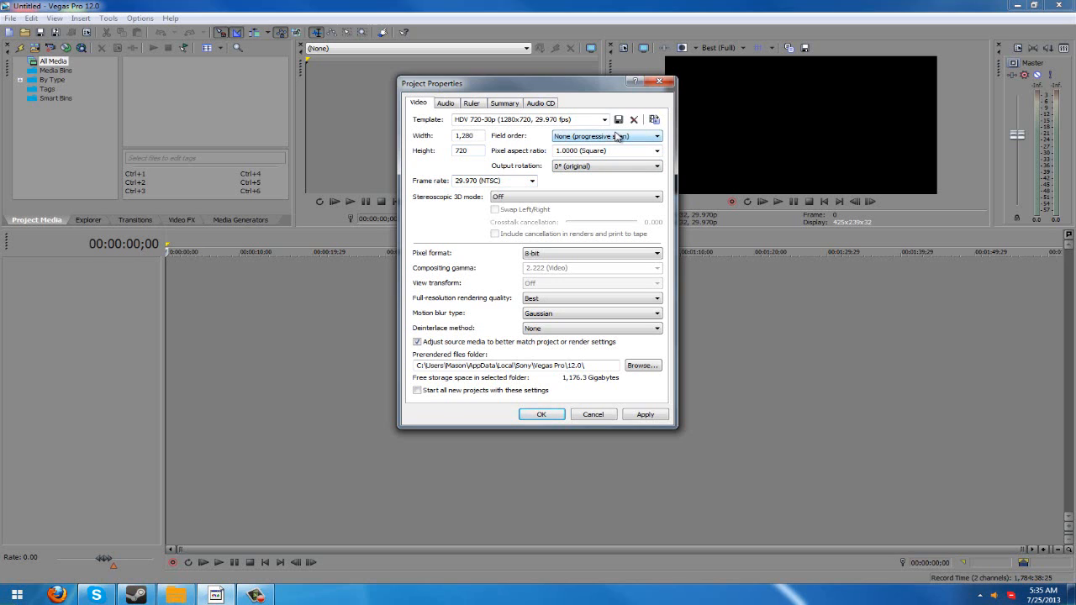
# - Review the full-resolution rendering quality and motion blur options, keep the quality at Best, and close the project properties without applying
pyautogui.click(543, 299)
pyautogui.click(538, 300)
pyautogui.click(553, 316)
pyautogui.click(539, 318)
pyautogui.click(528, 298)
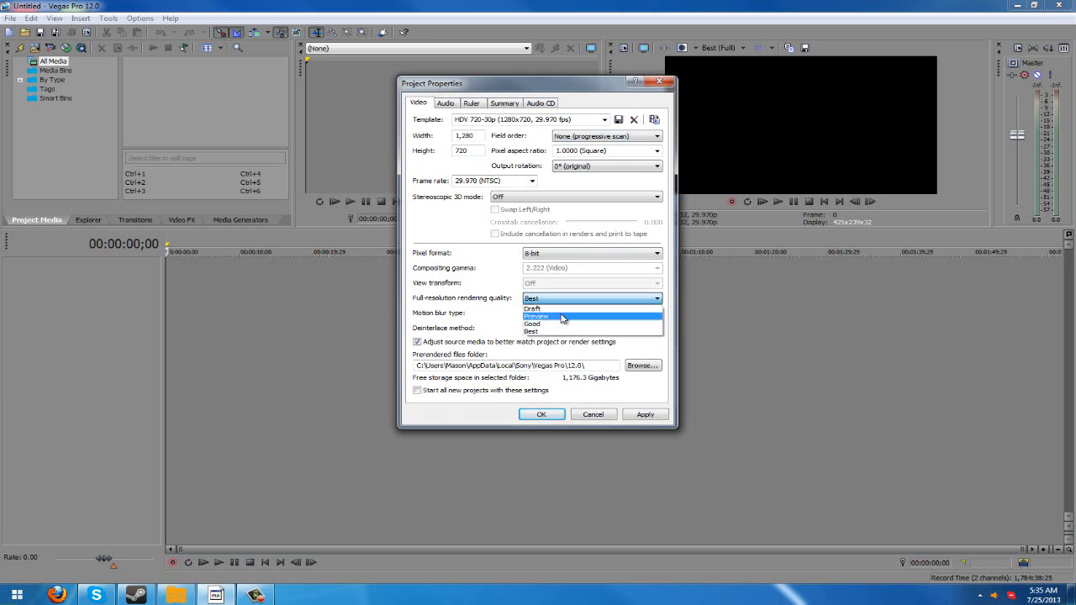
pyautogui.click(543, 330)
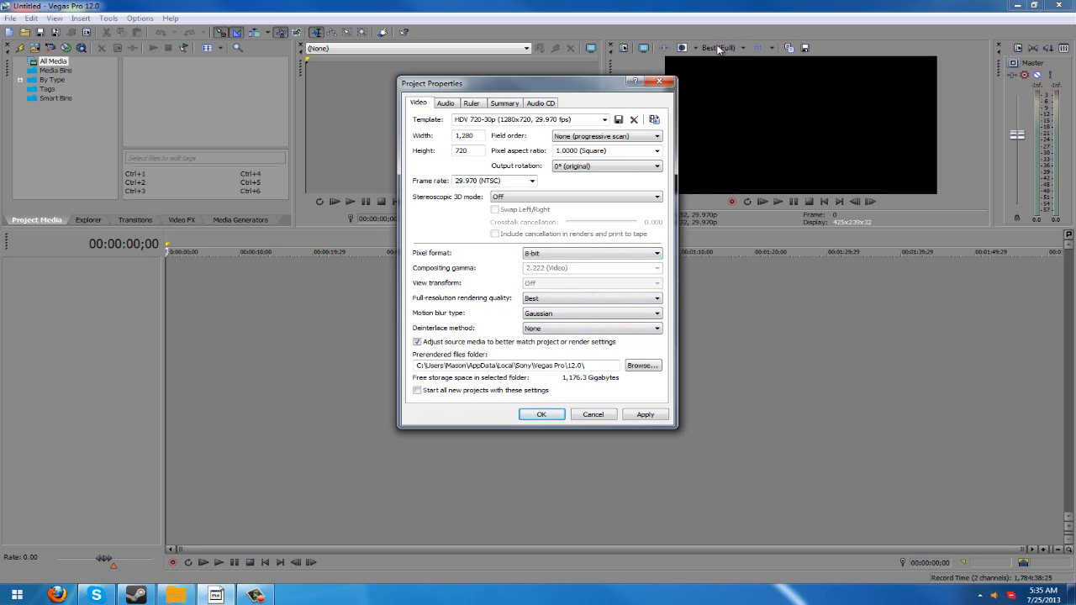
pyautogui.click(660, 82)
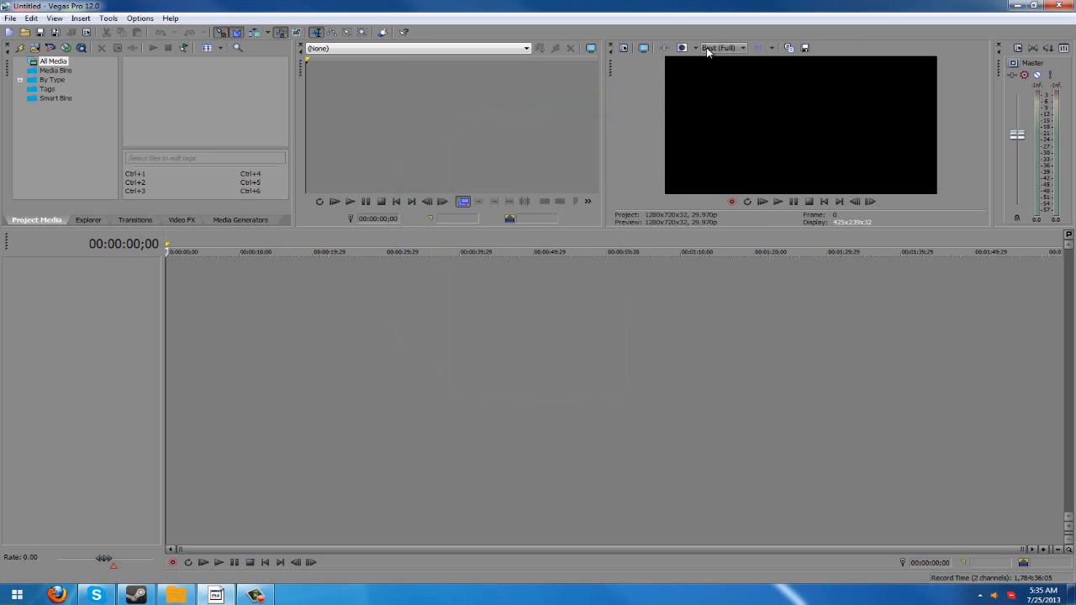
# - Look through the video preview quality levels and keep Best (Full)
pyautogui.click(720, 48)
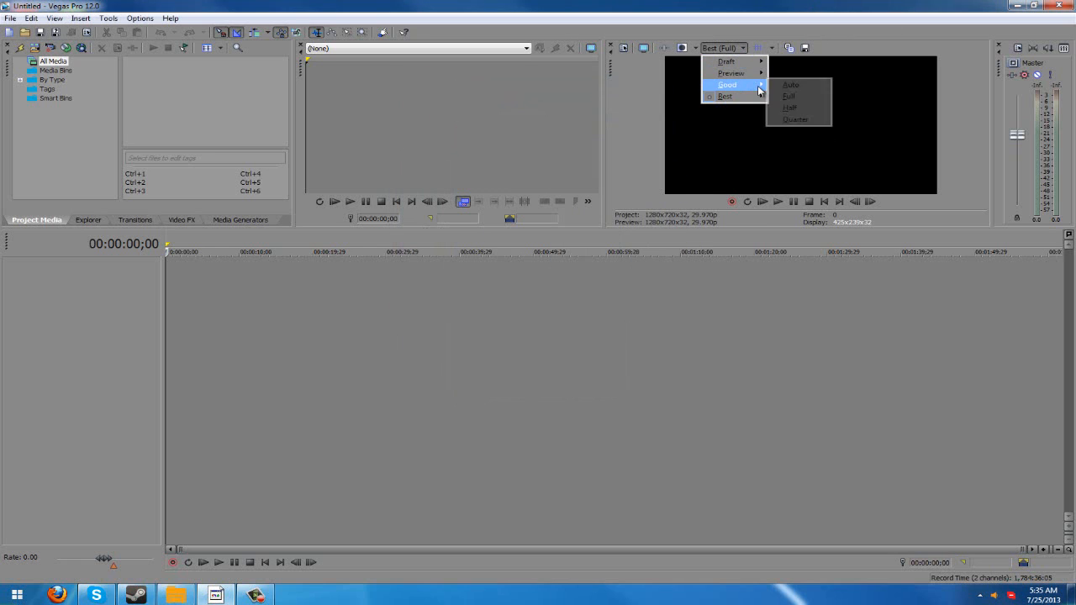
pyautogui.click(789, 97)
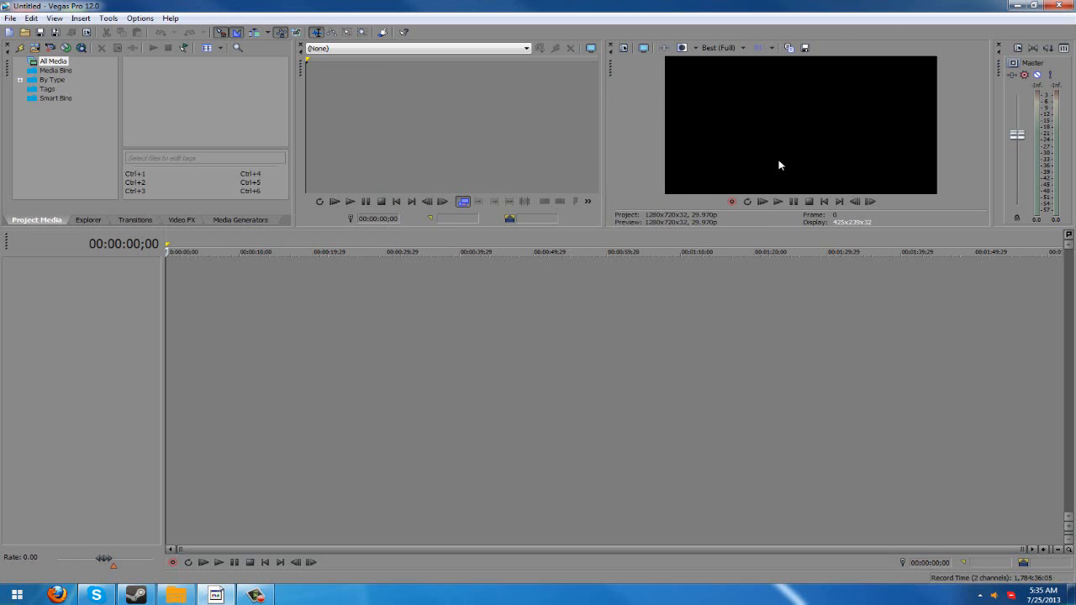
# - Open the Super Craft Bros 2 video from the Dxtory folder, declining to match the project video settings to the media
pyautogui.click(30, 18)
pyautogui.click(97, 5)
pyautogui.click(24, 32)
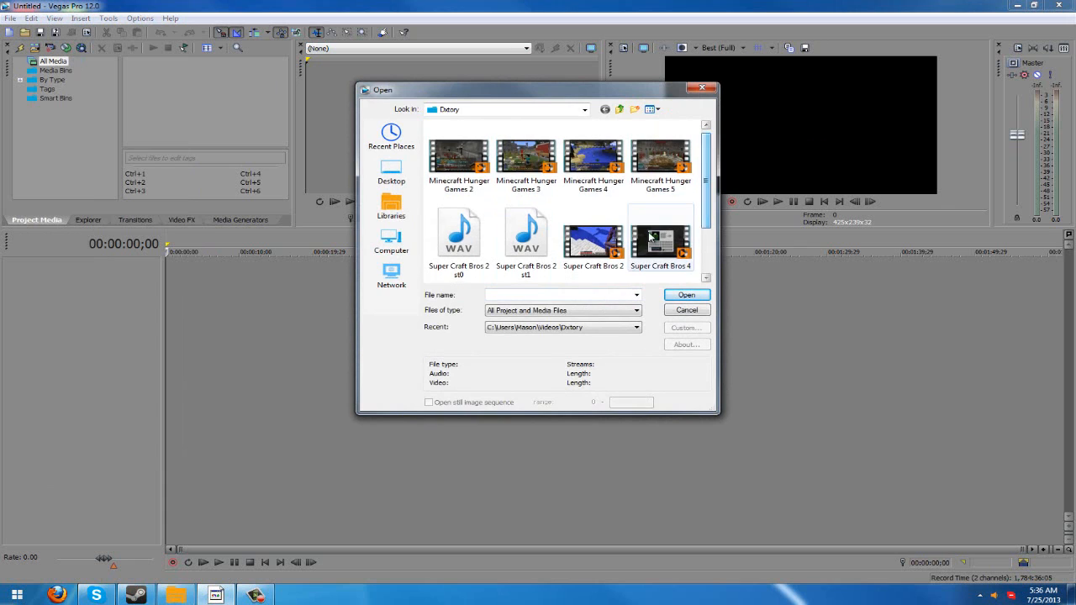
pyautogui.doubleClick(614, 239)
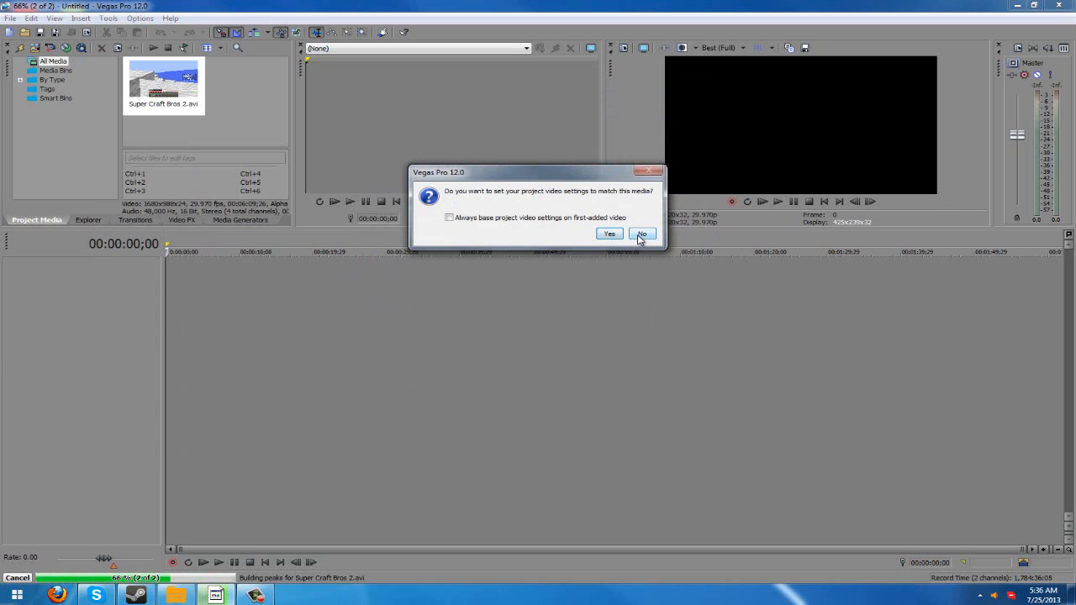
pyautogui.click(639, 235)
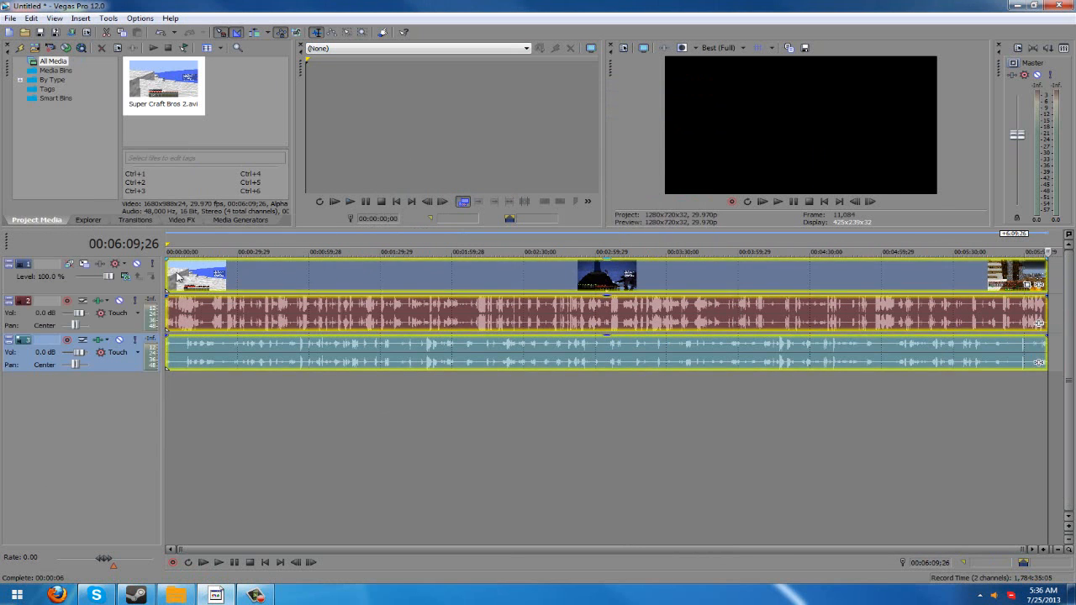
# - Return the playhead to the start of the timeline to preview the clip's first frame
pyautogui.click(723, 51)
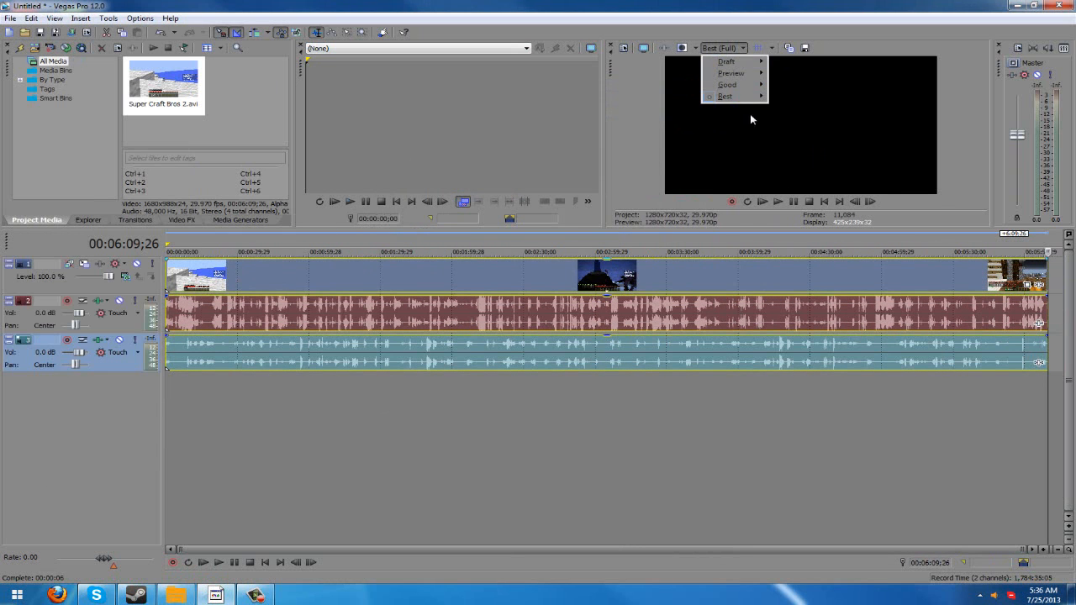
pyautogui.click(816, 174)
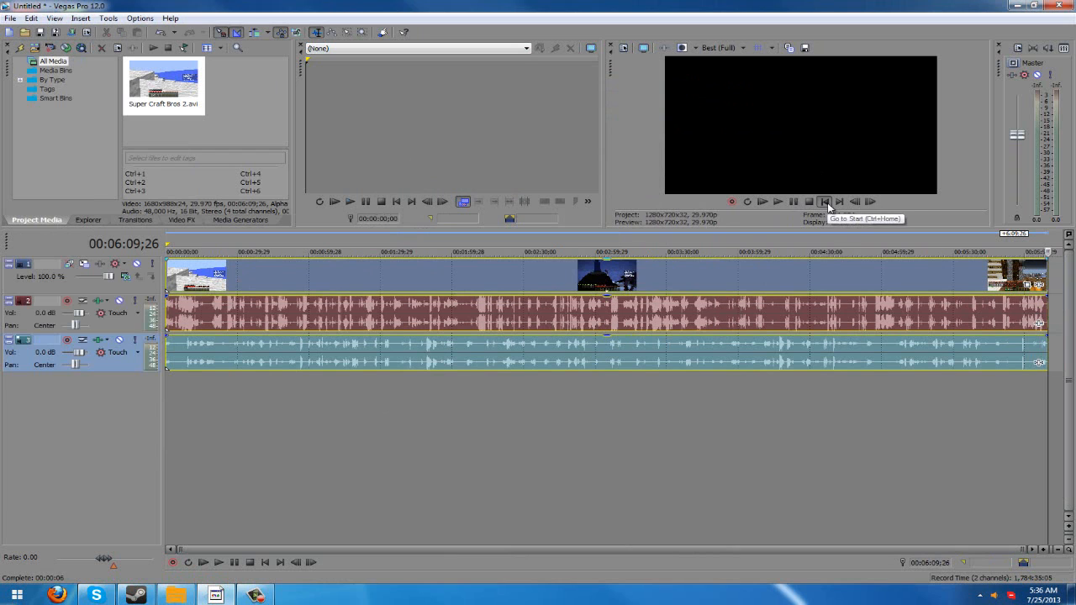
pyautogui.click(823, 201)
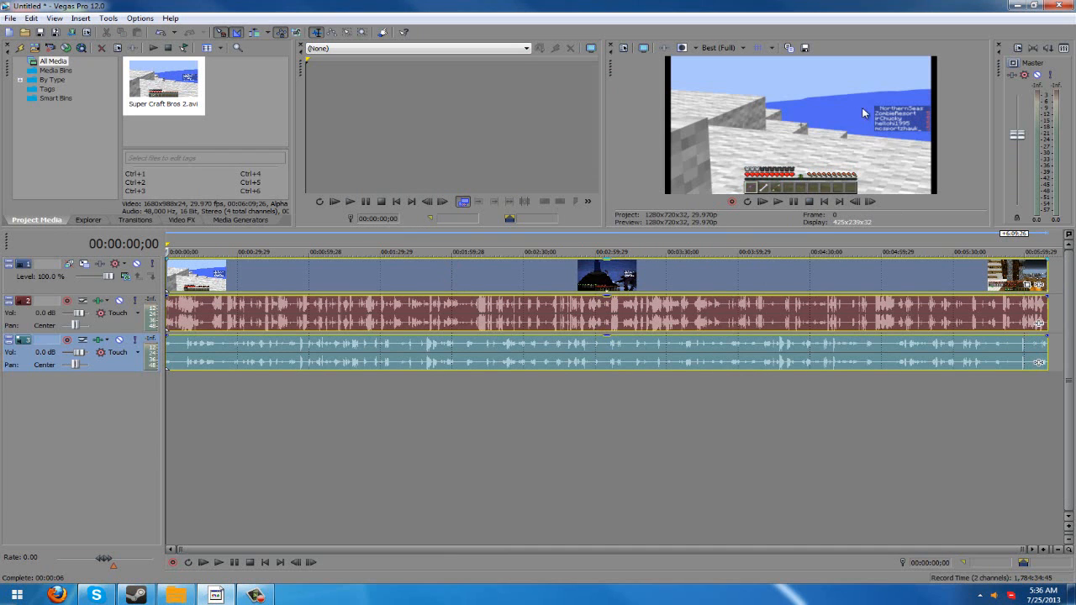
# - Compare the Best (Full) and Best (Quarter) preview qualities on the clip and return to Best (Full)
pyautogui.click(718, 48)
pyautogui.moveTo(731, 97)
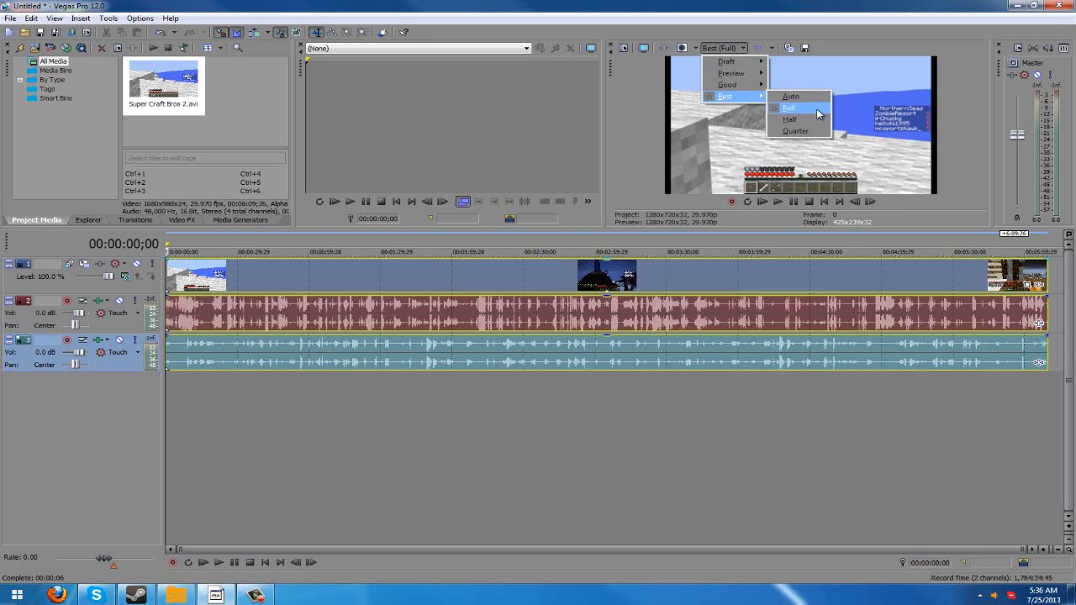
pyautogui.click(818, 113)
pyautogui.click(734, 47)
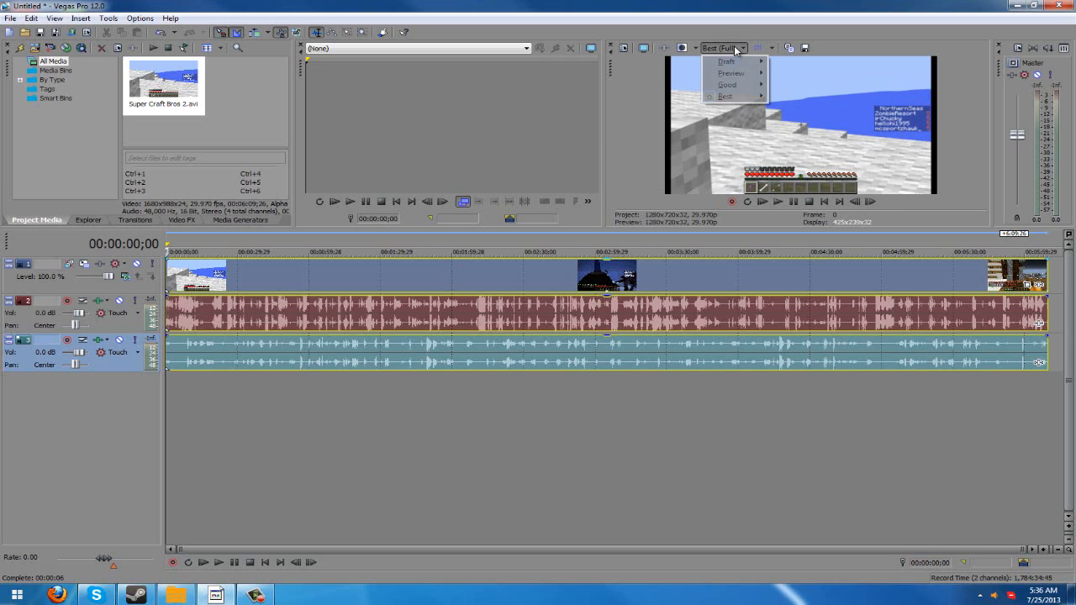
pyautogui.moveTo(739, 96)
pyautogui.click(820, 133)
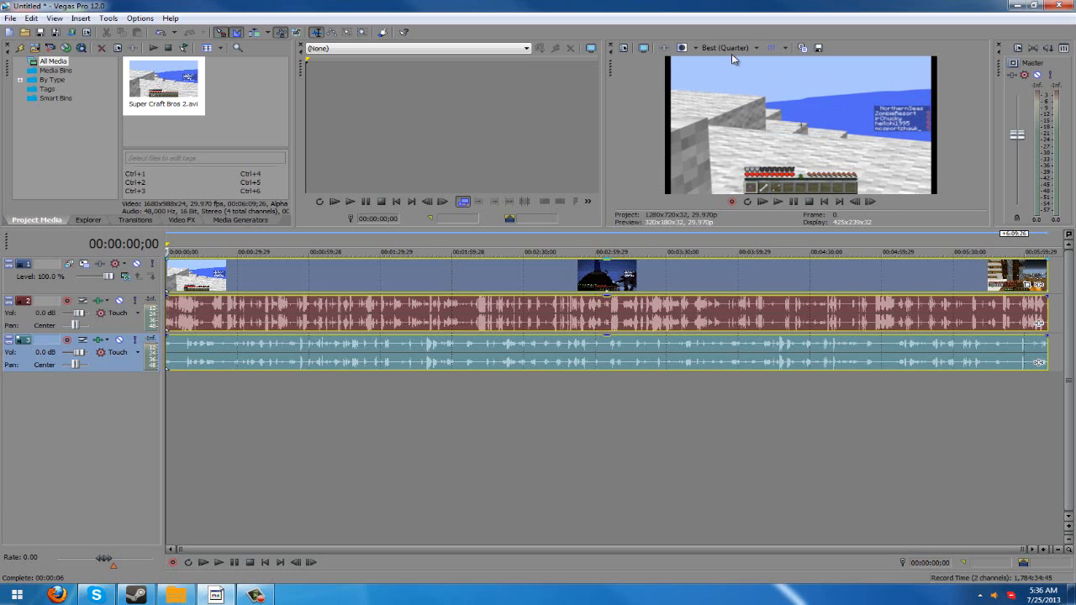
pyautogui.click(732, 48)
pyautogui.moveTo(764, 99)
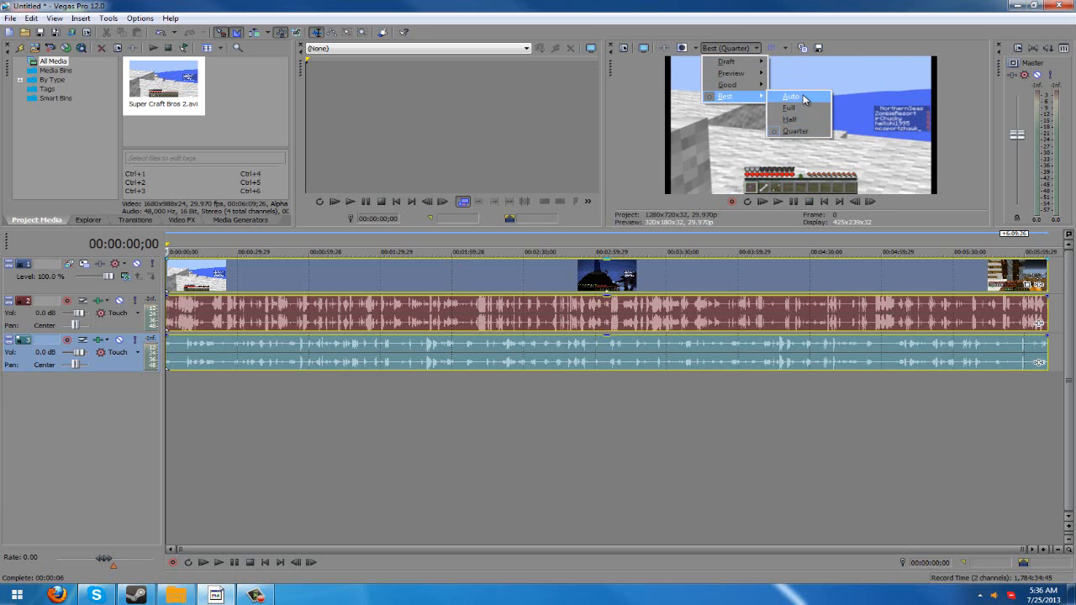
pyautogui.click(804, 107)
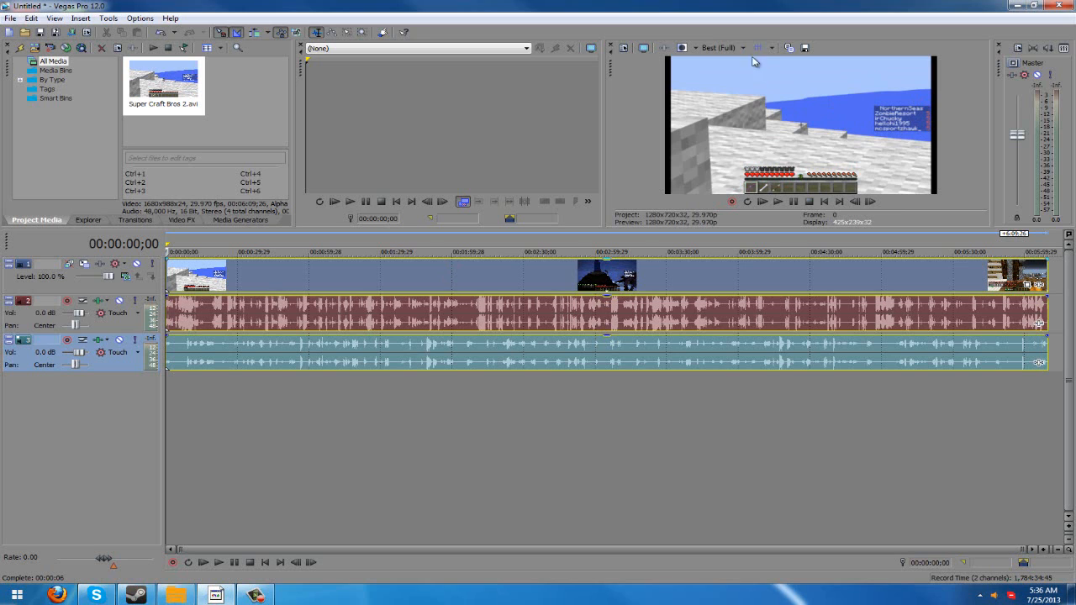
# - Try the Preview (Auto) and Draft (Auto) preview qualities on the clip, and switch back to Best (Full)
pyautogui.click(723, 48)
pyautogui.moveTo(744, 77)
pyautogui.click(794, 78)
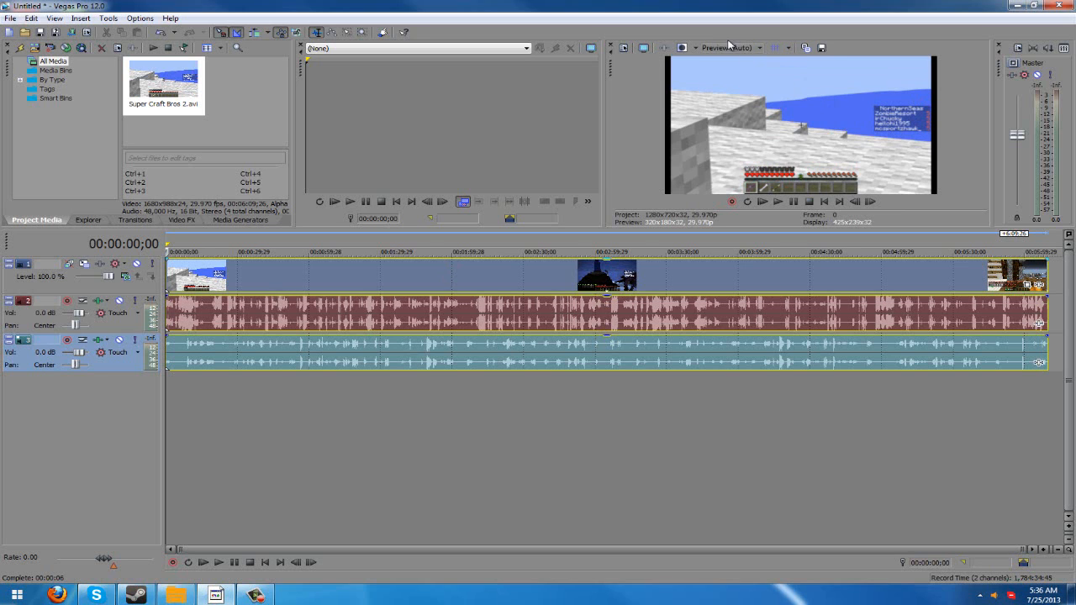
pyautogui.click(734, 48)
pyautogui.click(794, 63)
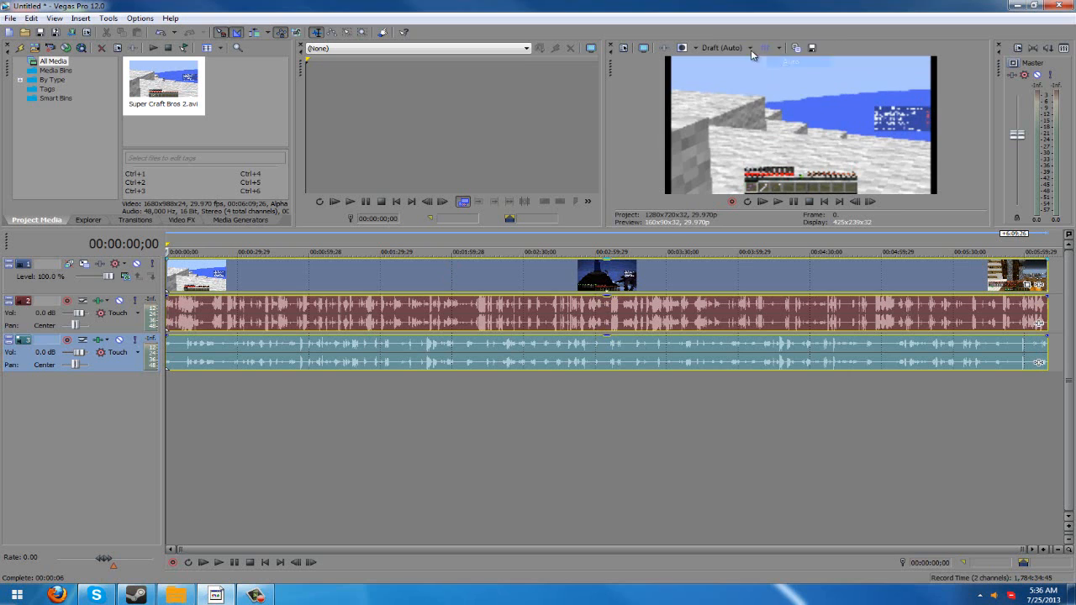
pyautogui.click(728, 47)
pyautogui.moveTo(736, 97)
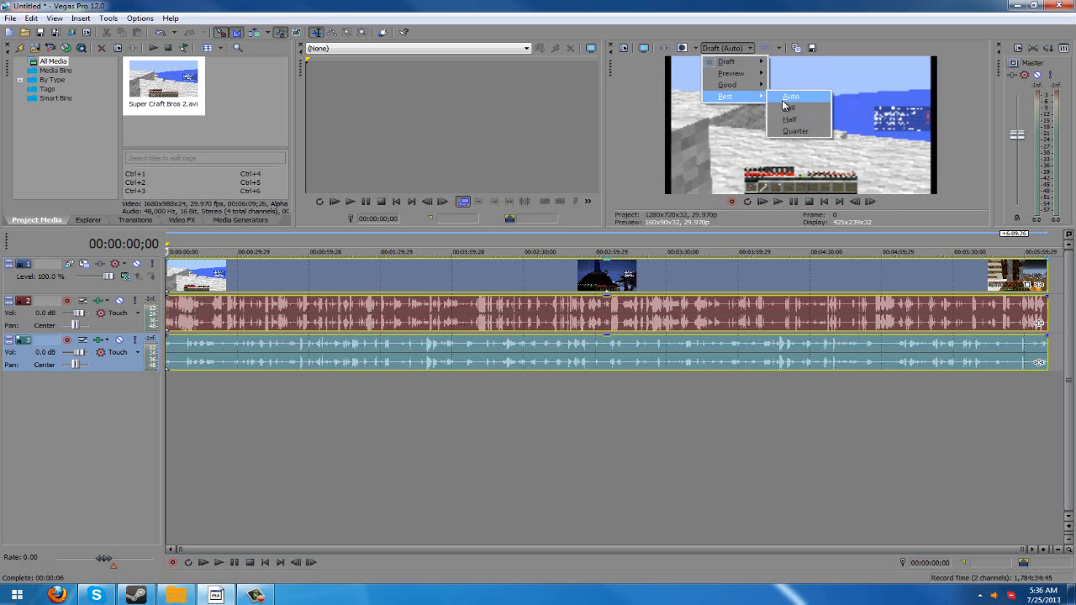
pyautogui.click(795, 110)
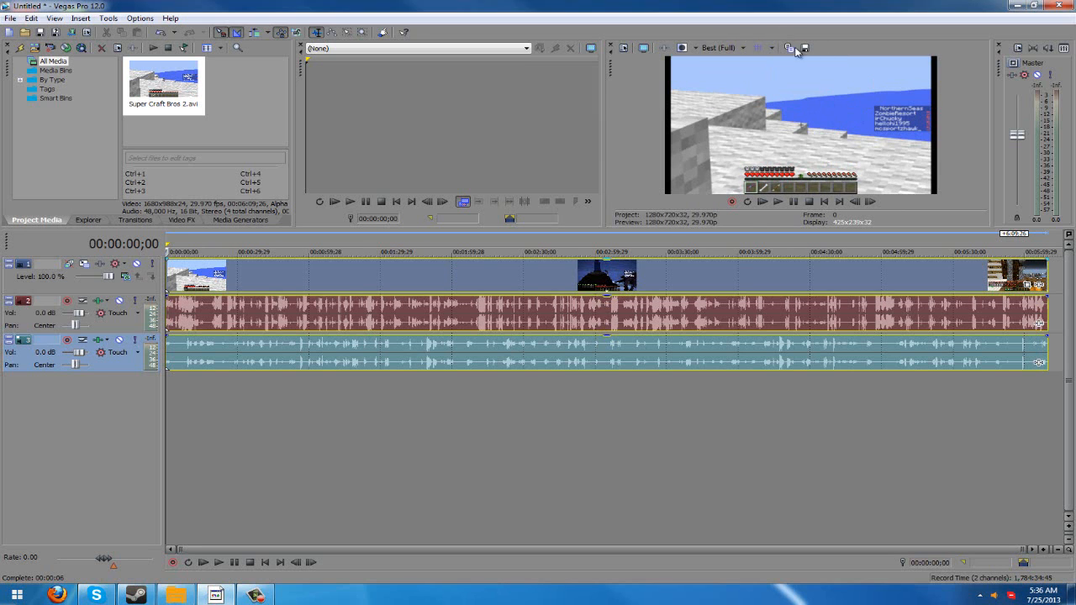
# - In the project properties, enable starting all new projects with these settings, and check the audio settings
pyautogui.click(638, 48)
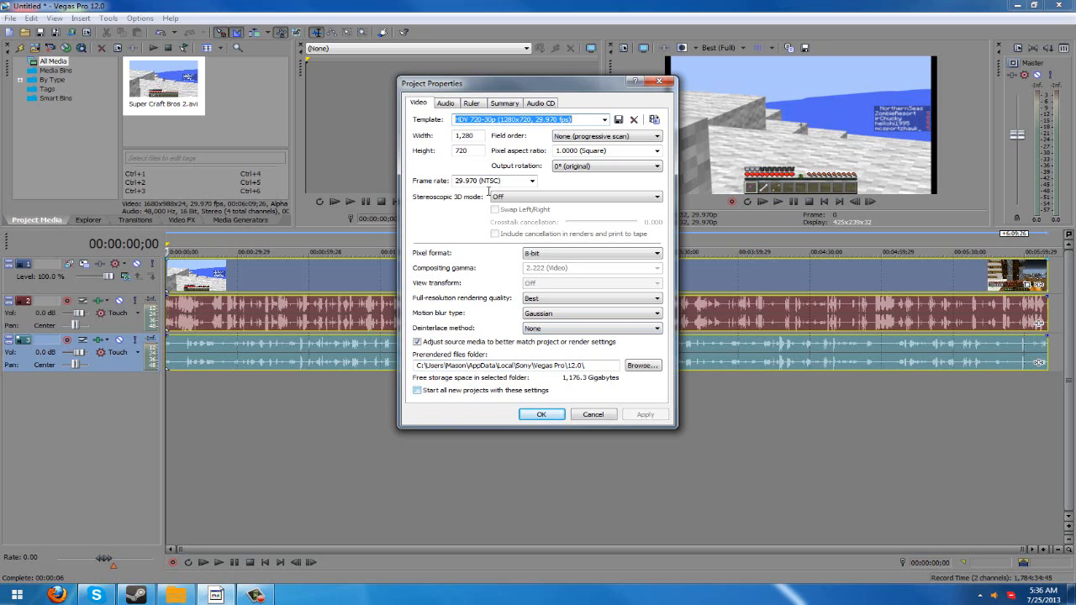
pyautogui.click(494, 391)
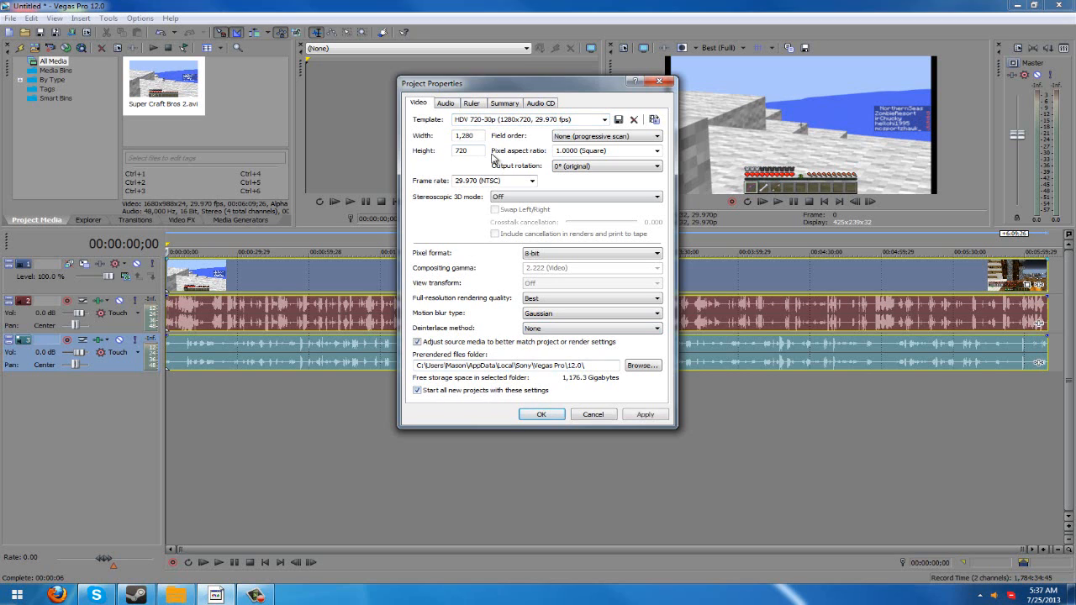
pyautogui.click(446, 103)
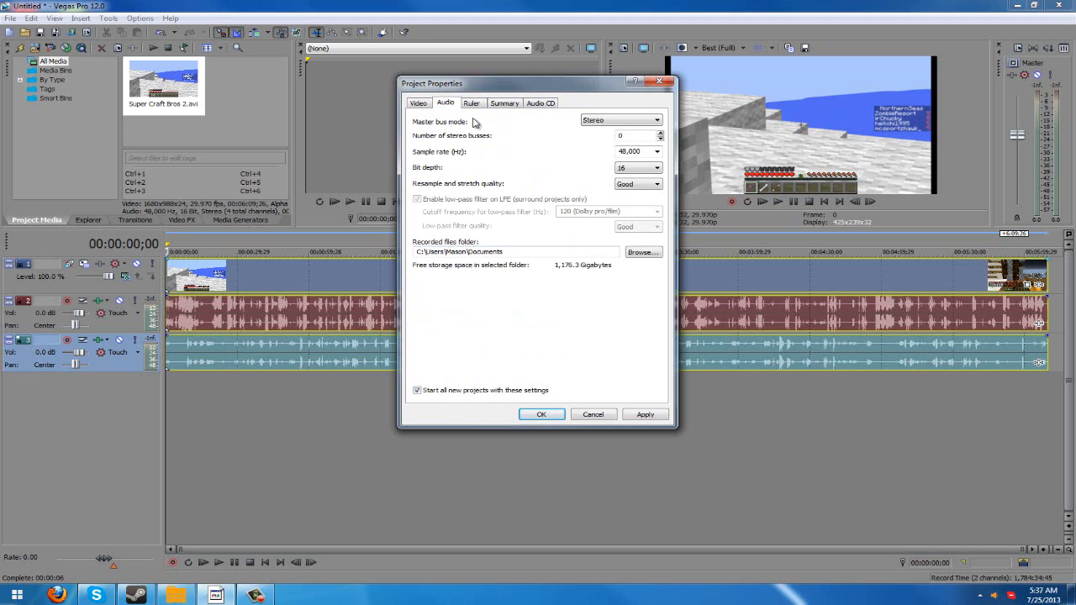
pyautogui.click(422, 103)
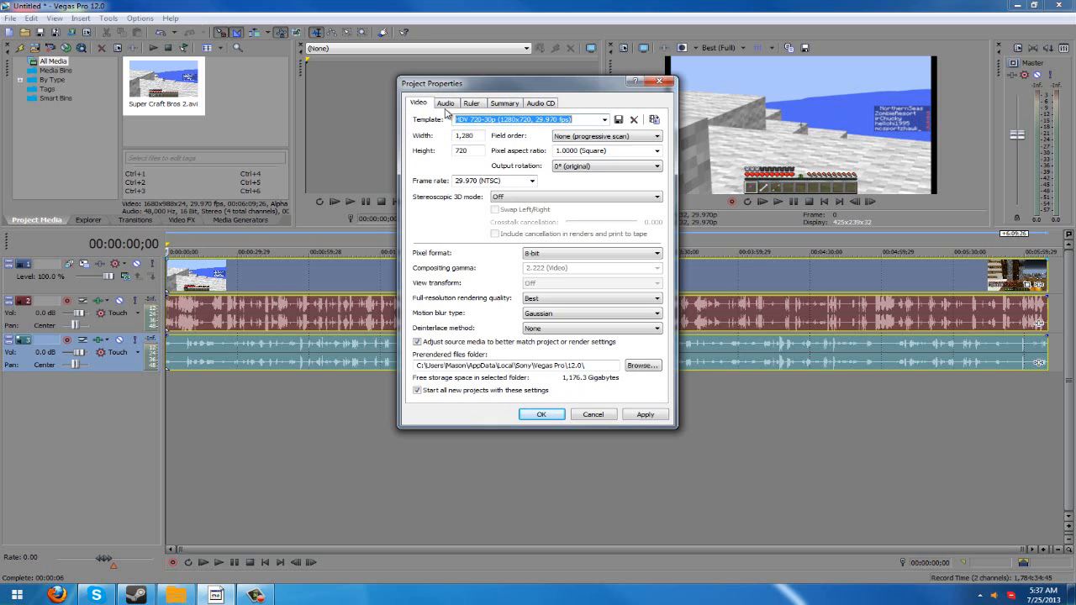
# - Choose the Youtube Render Settings video template for the project, and check the audio settings again
pyautogui.click(604, 120)
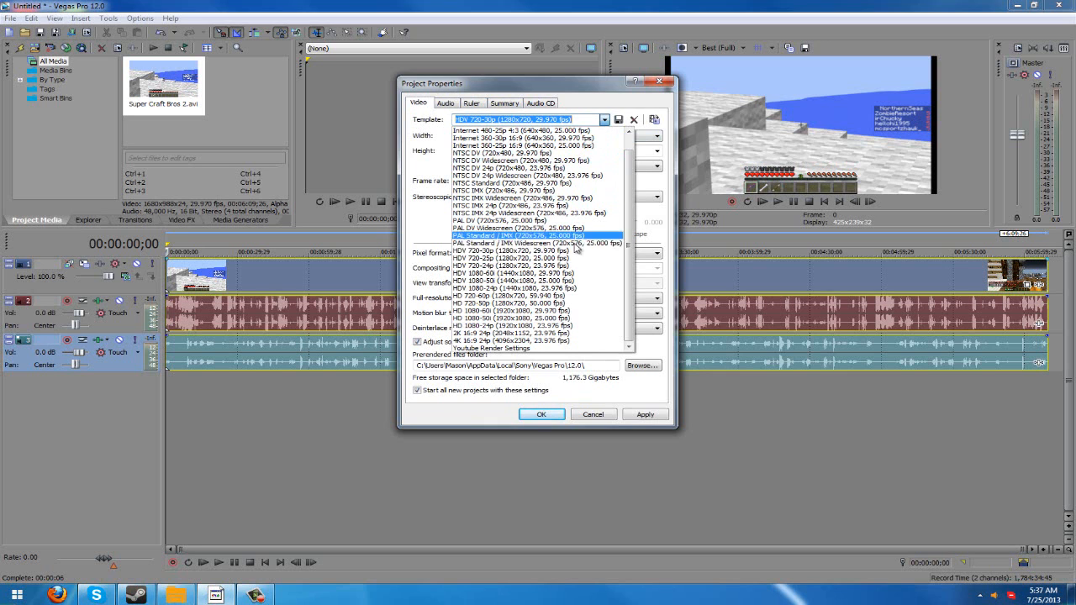
pyautogui.click(532, 343)
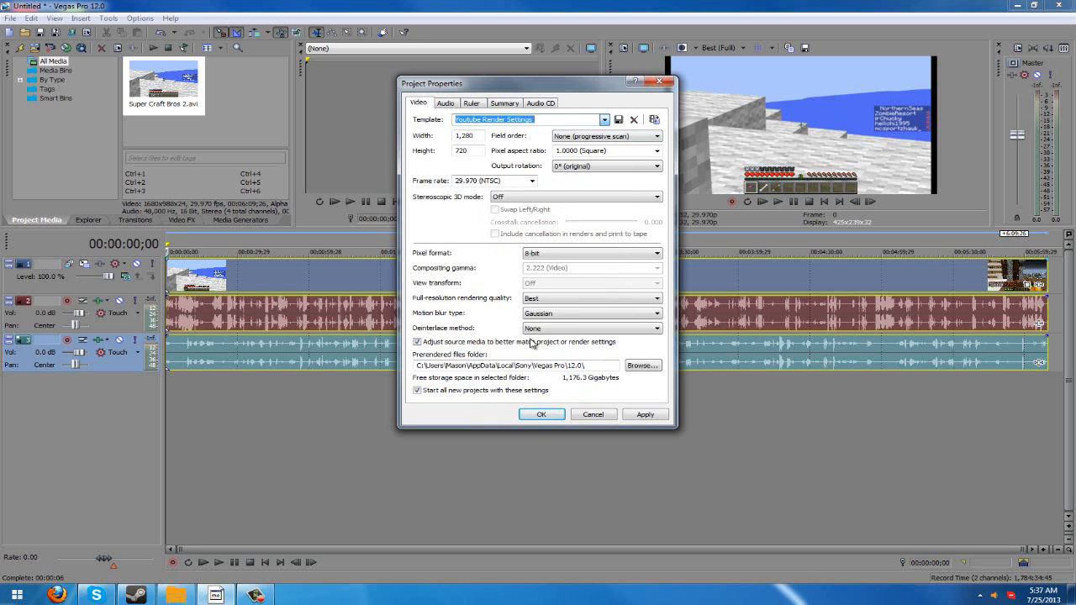
pyautogui.click(444, 103)
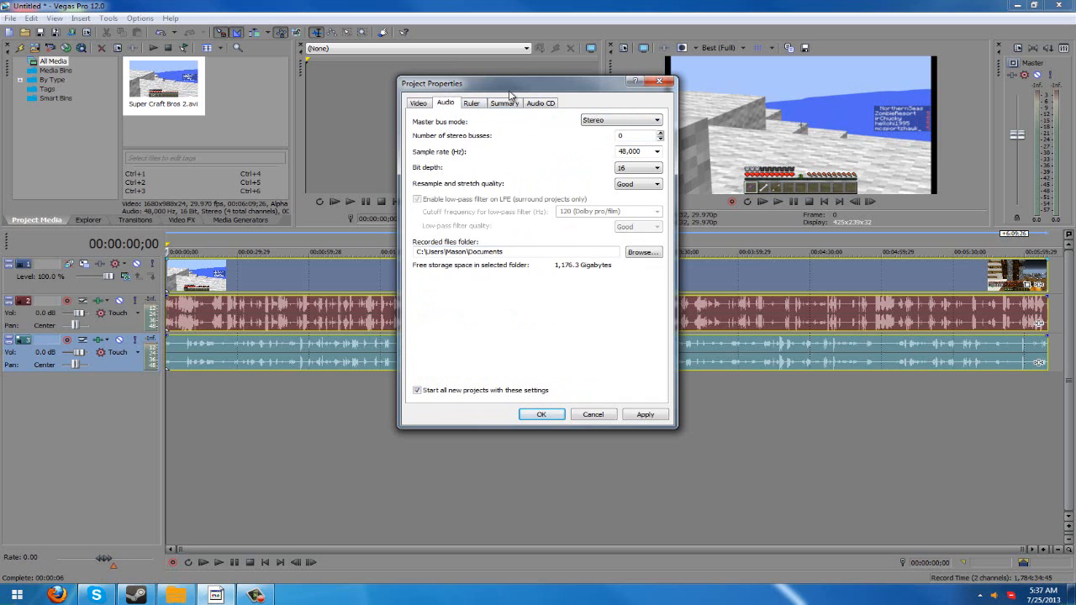
pyautogui.click(419, 102)
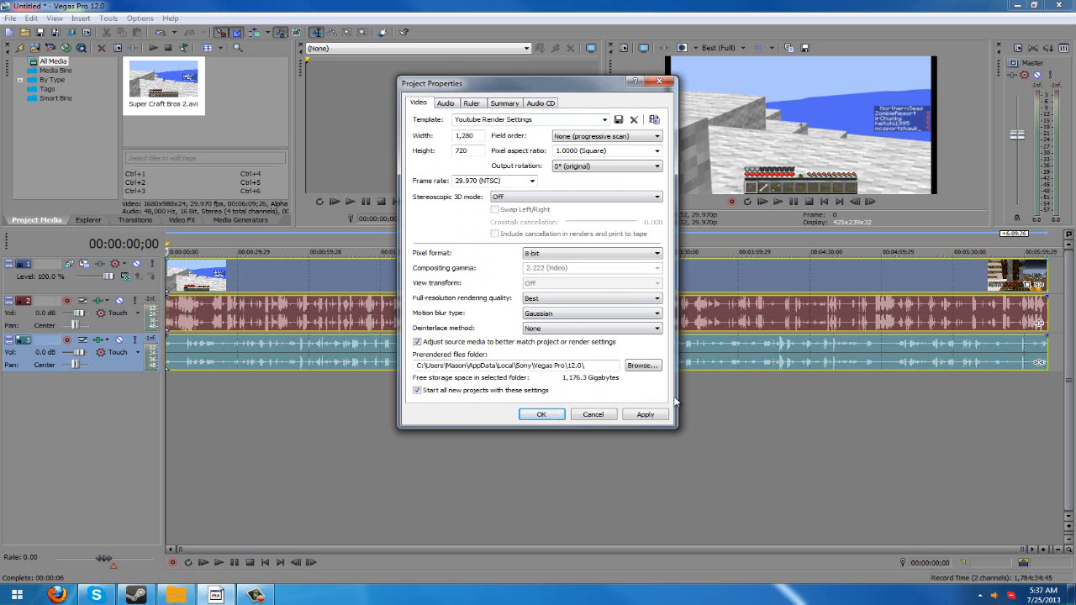
# - Dismiss the project properties without applying them, deselect the timeline events and return the playhead to the start
pyautogui.click(578, 418)
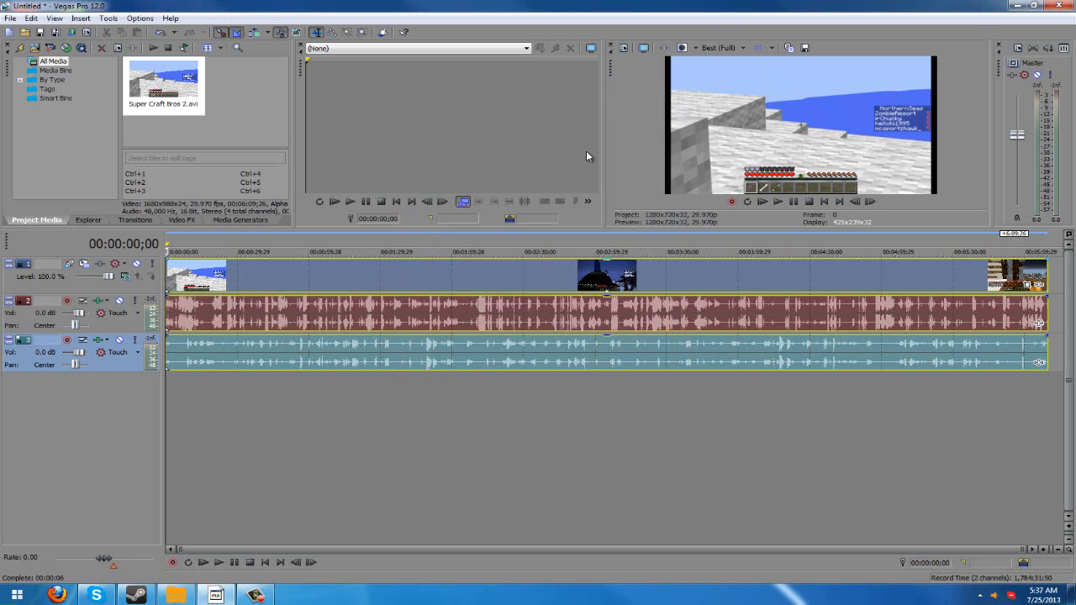
pyautogui.rightClick(282, 276)
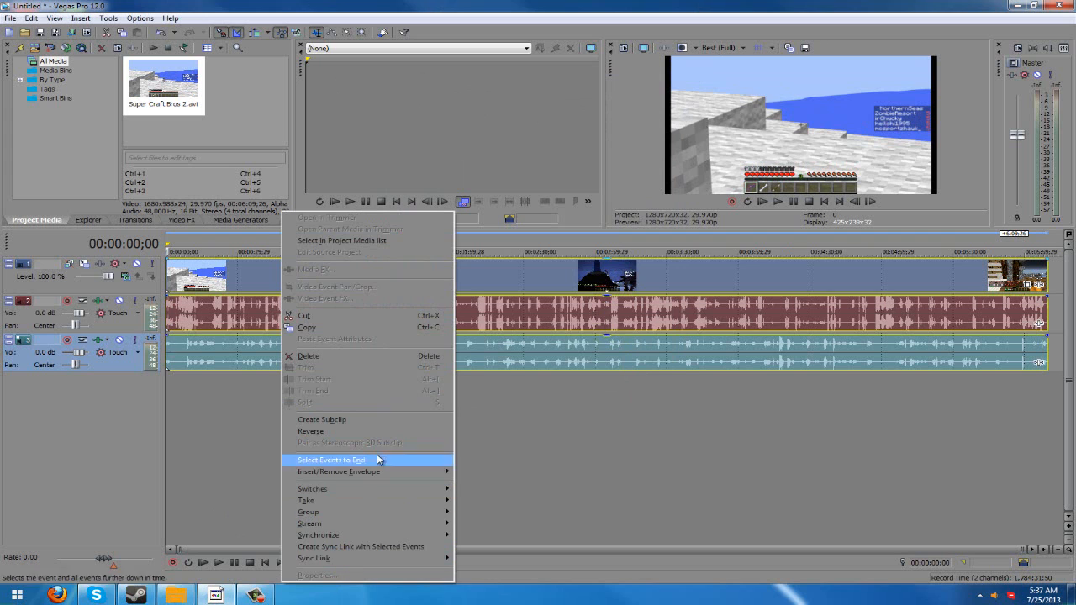
pyautogui.rightClick(240, 282)
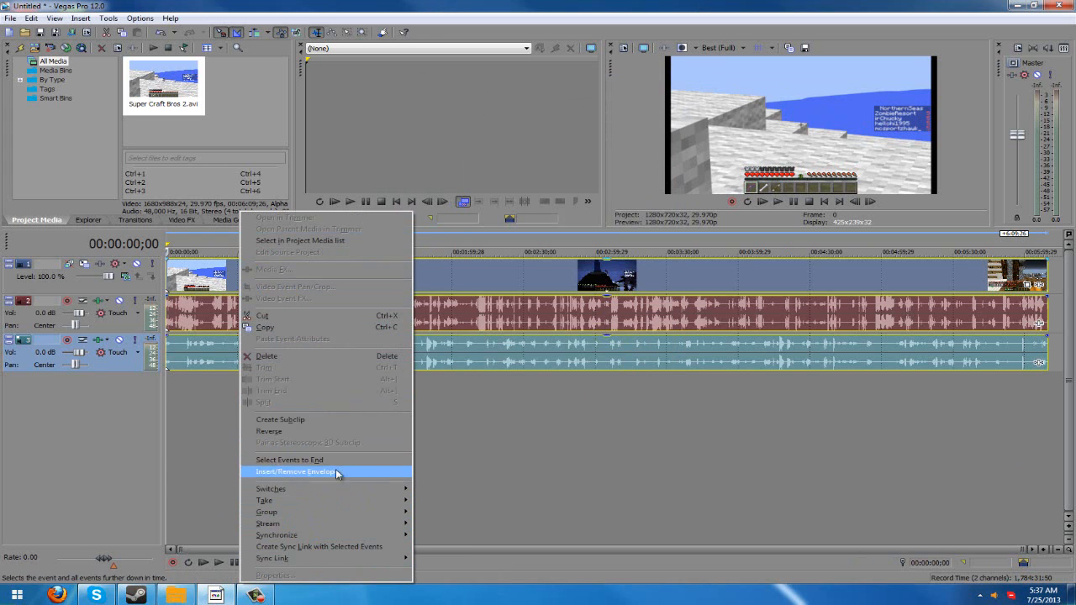
pyautogui.moveTo(362, 556)
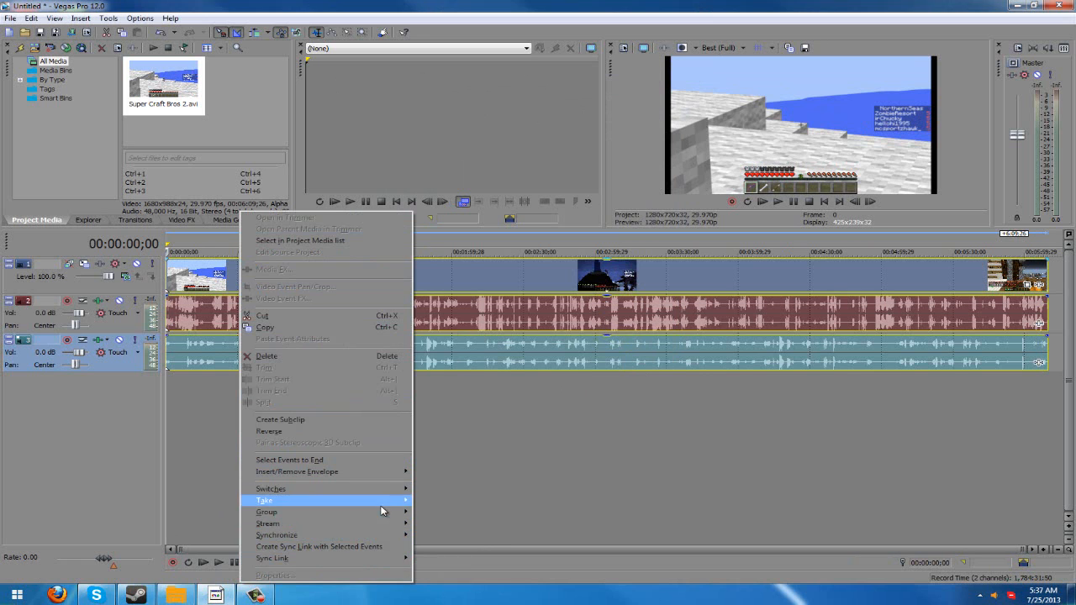
pyautogui.click(555, 398)
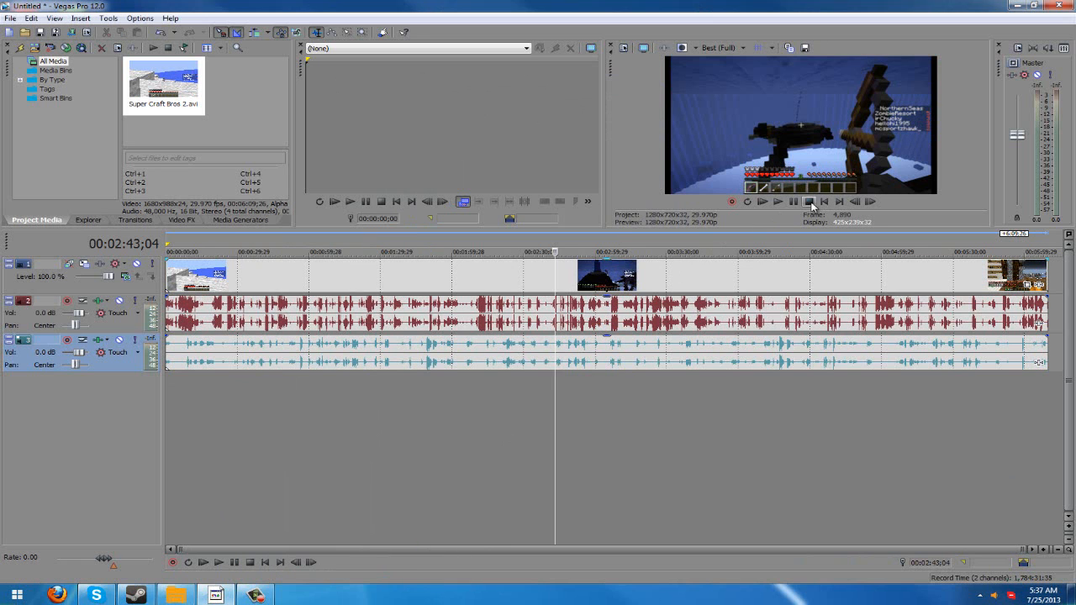
pyautogui.click(825, 202)
# - Turn off Maintain aspect ratio and choose Disable resample for the video event, and check the project properties
pyautogui.rightClick(309, 272)
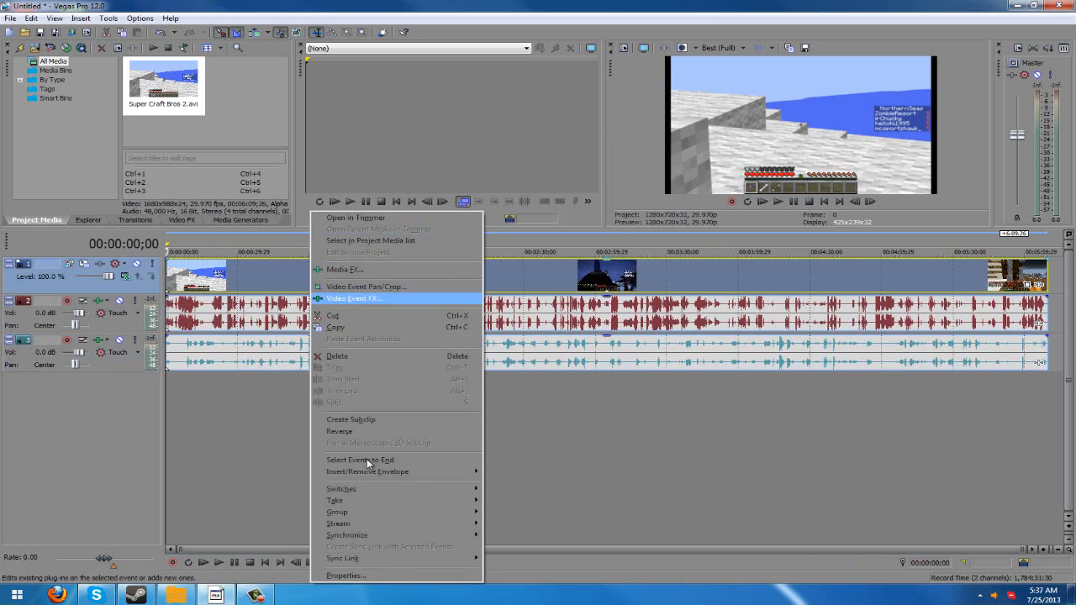
pyautogui.click(340, 575)
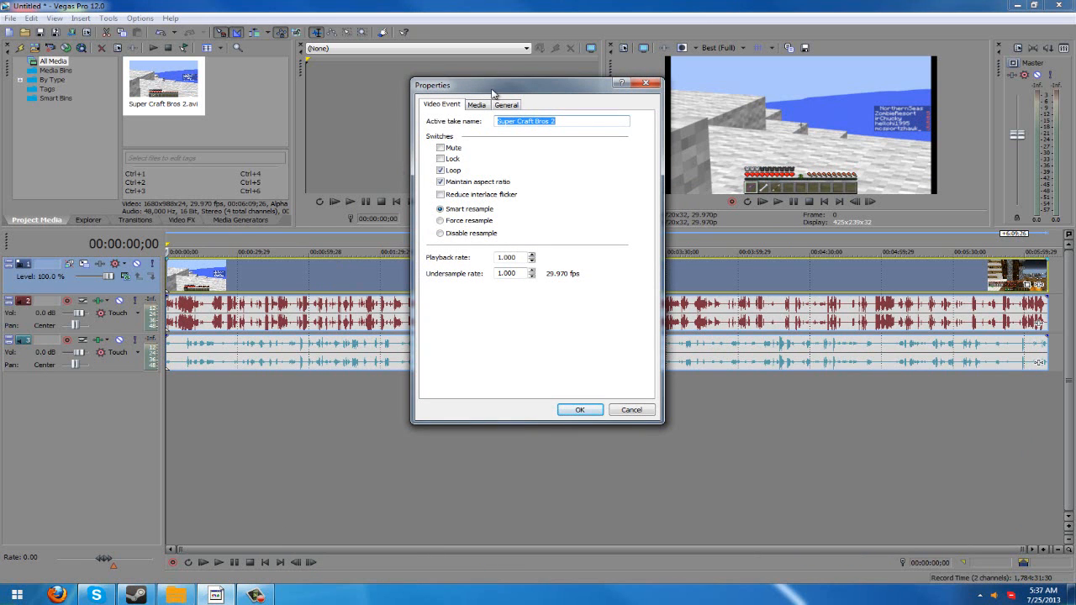
pyautogui.click(454, 186)
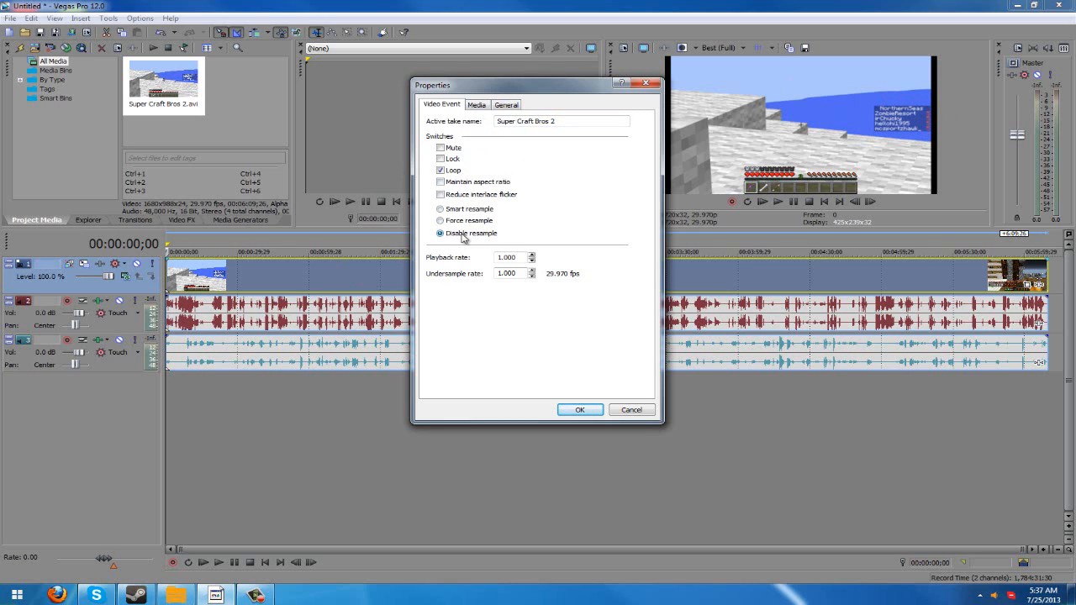
pyautogui.click(580, 410)
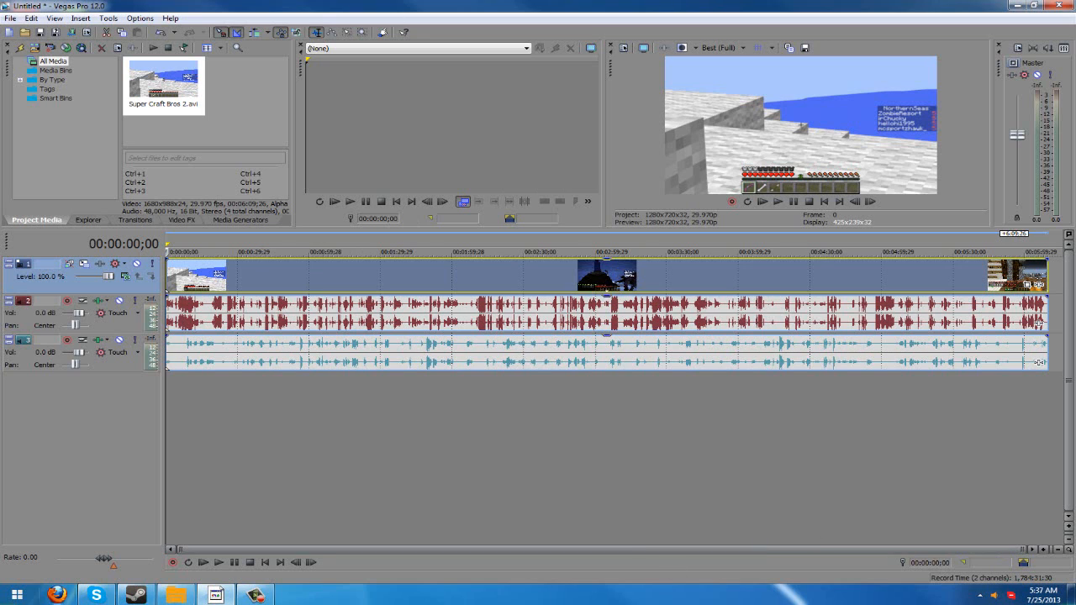
pyautogui.click(625, 48)
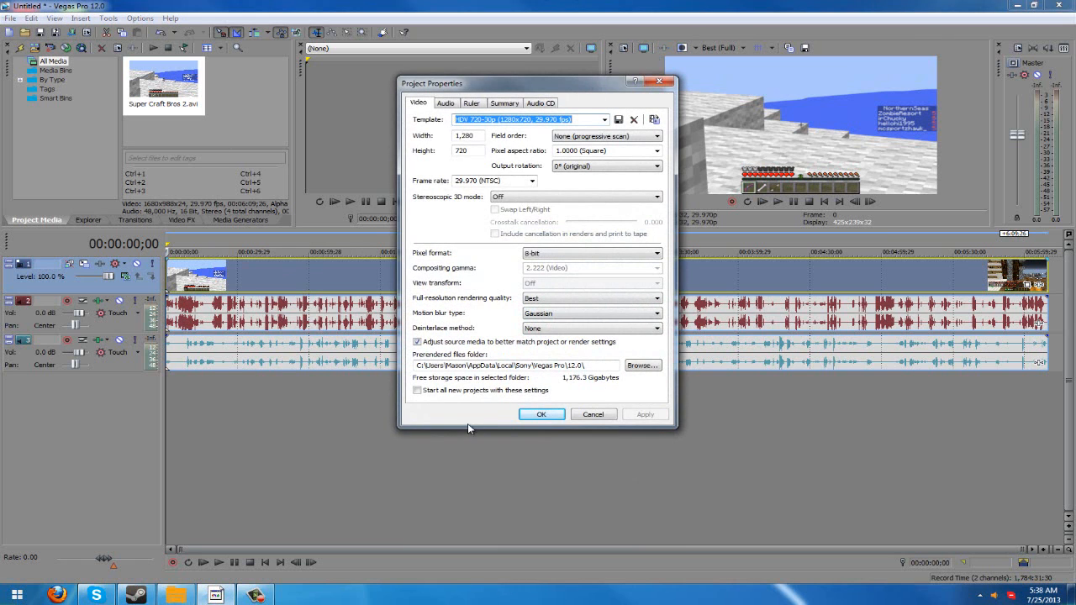
pyautogui.click(662, 82)
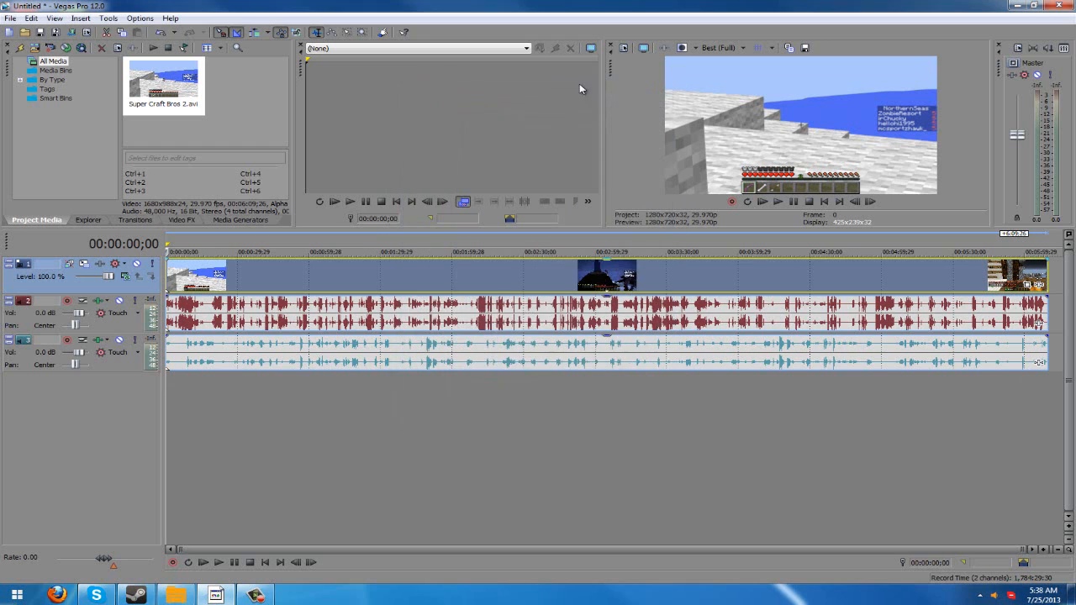
# - Split the video clip and its audio at 00:01:08;21 and play back from the cut
pyautogui.click(330, 270)
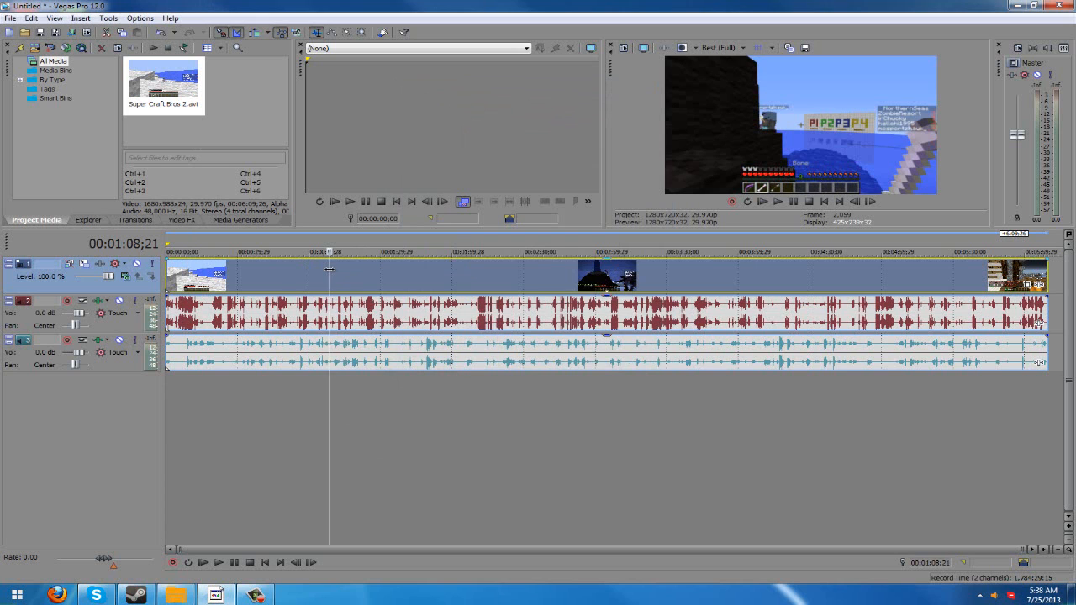
pyautogui.press('s')
pyautogui.click(326, 252)
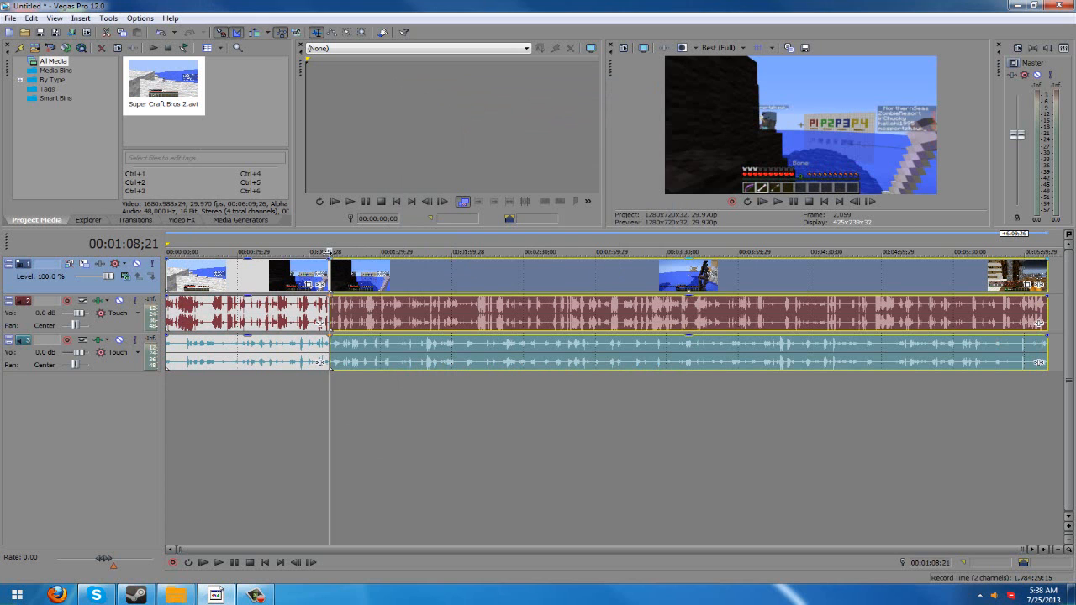
pyautogui.press('space')
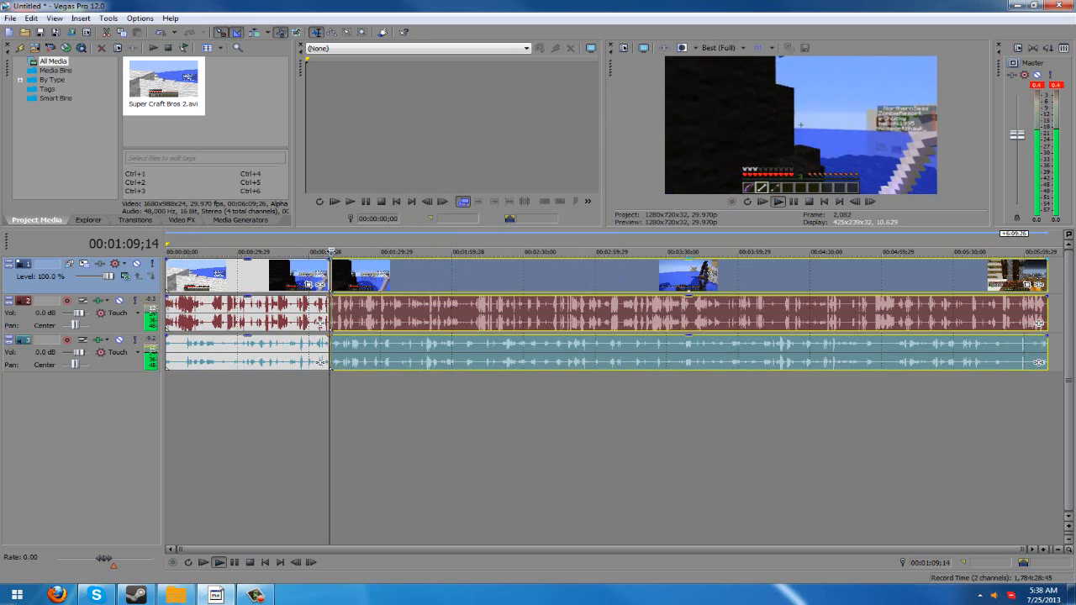
pyautogui.press('space')
pyautogui.click(278, 402)
pyautogui.click(330, 392)
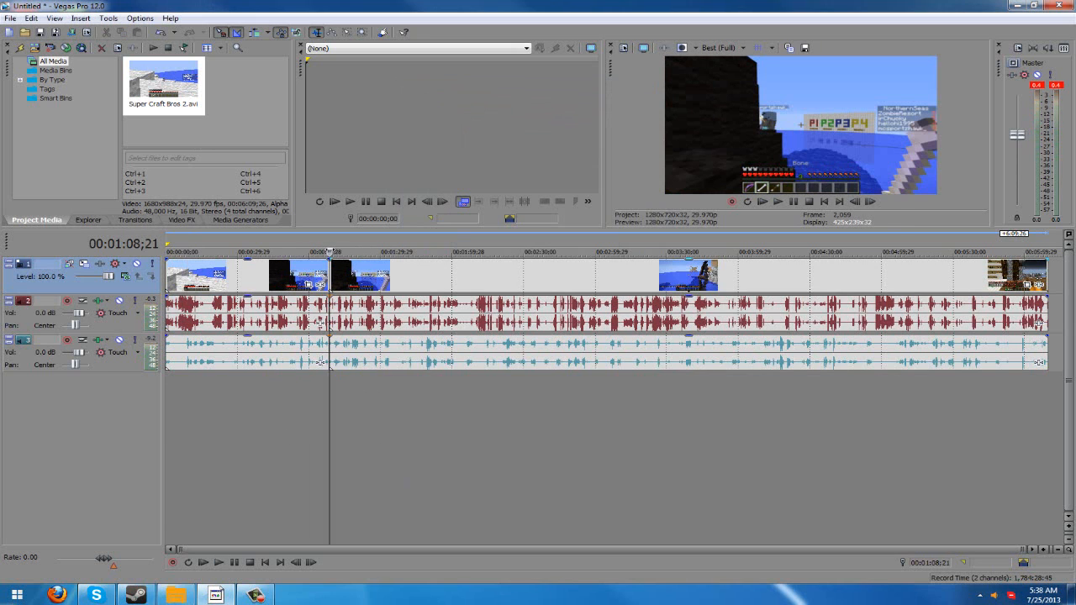
pyautogui.press('space')
pyautogui.press('space')
# - Create a region covering the first clip, from the start of the timeline to 00:01:08;21
pyautogui.moveTo(321, 402); pyautogui.dragTo(147, 394)
pyautogui.click(364, 412)
pyautogui.moveTo(329, 414); pyautogui.dragTo(166, 417)
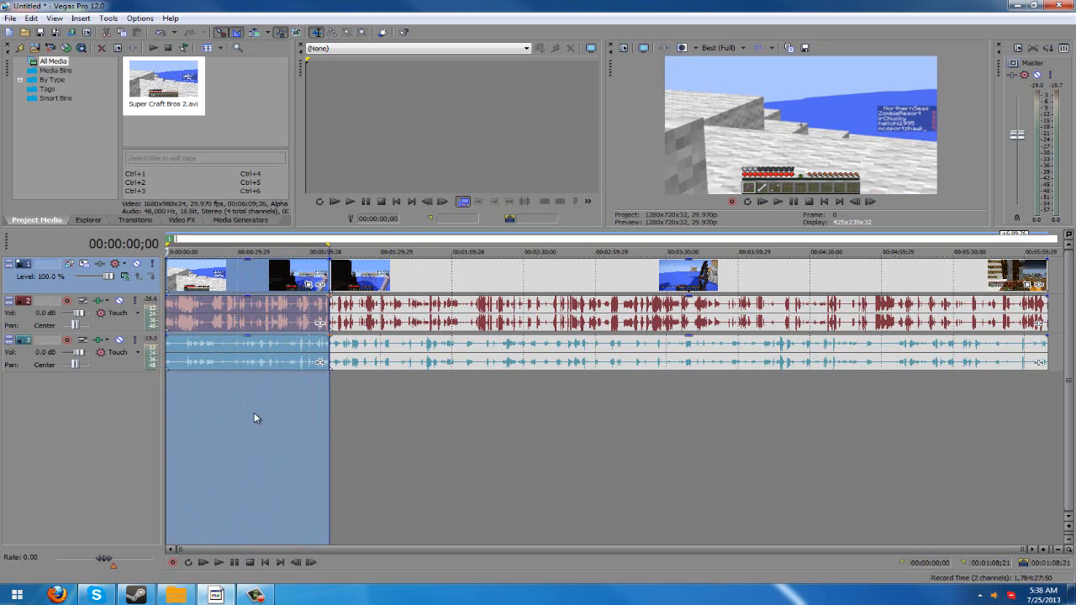
pyautogui.click(367, 411)
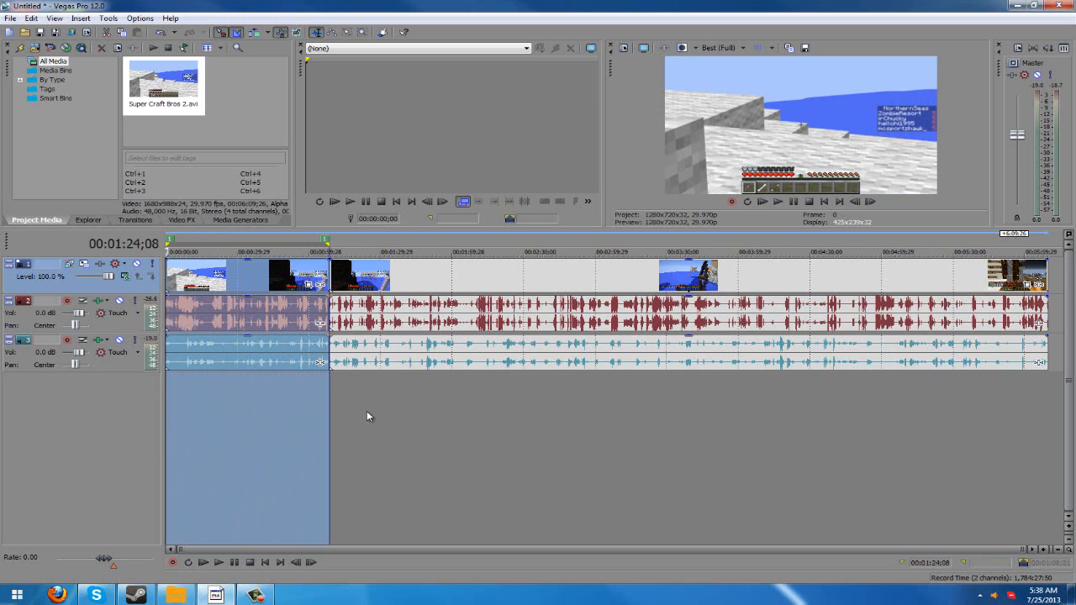
# - Create a second region from the split at 00:01:08;21 to 00:03:07;02, and move the playhead back near the start
pyautogui.moveTo(333, 395); pyautogui.dragTo(612, 382)
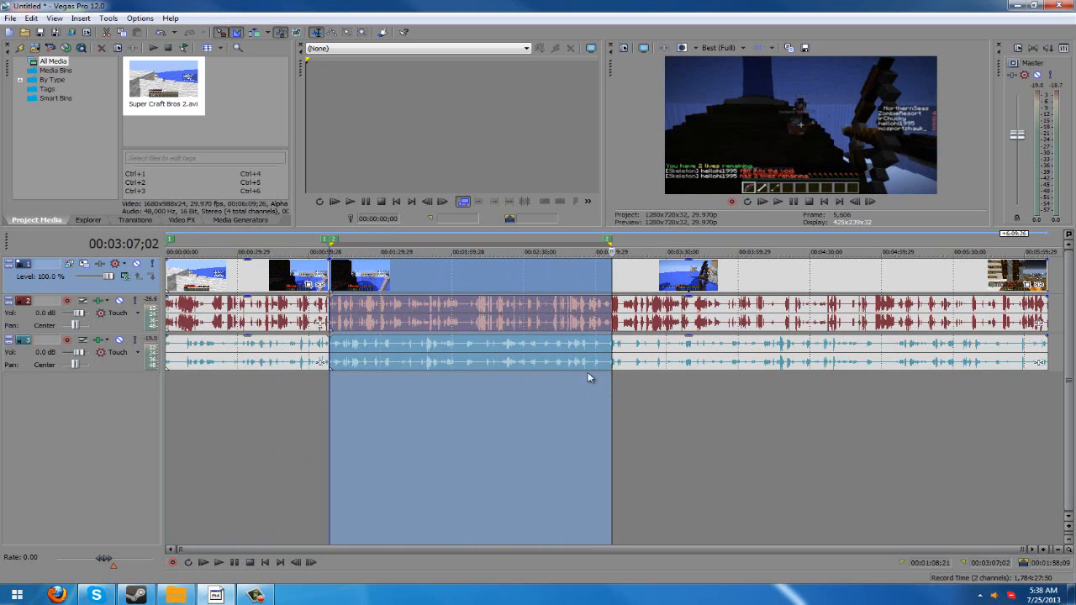
pyautogui.click(700, 409)
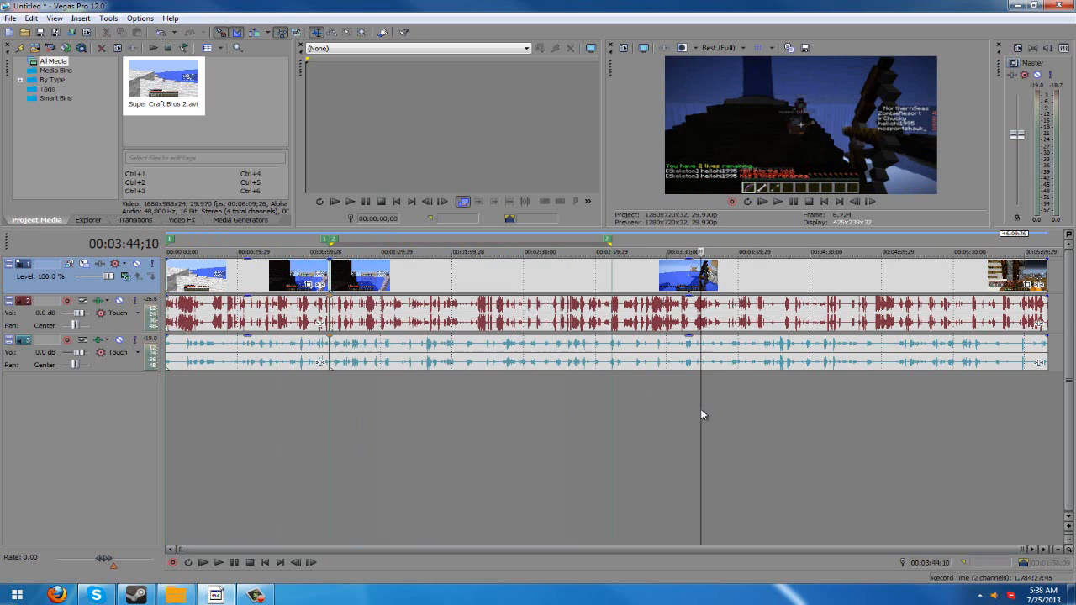
pyautogui.click(613, 411)
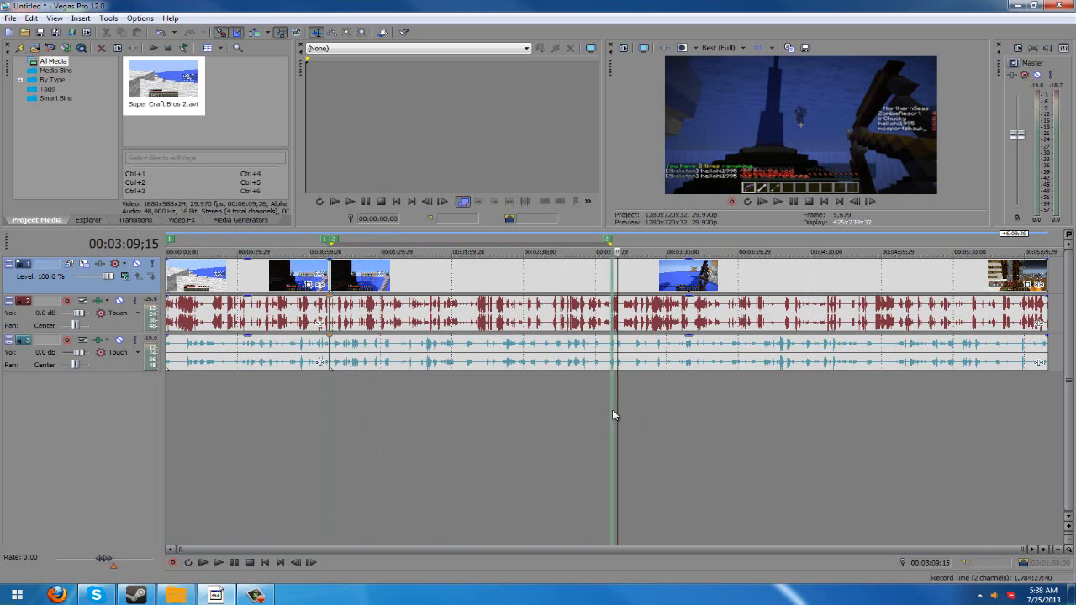
pyautogui.click(172, 421)
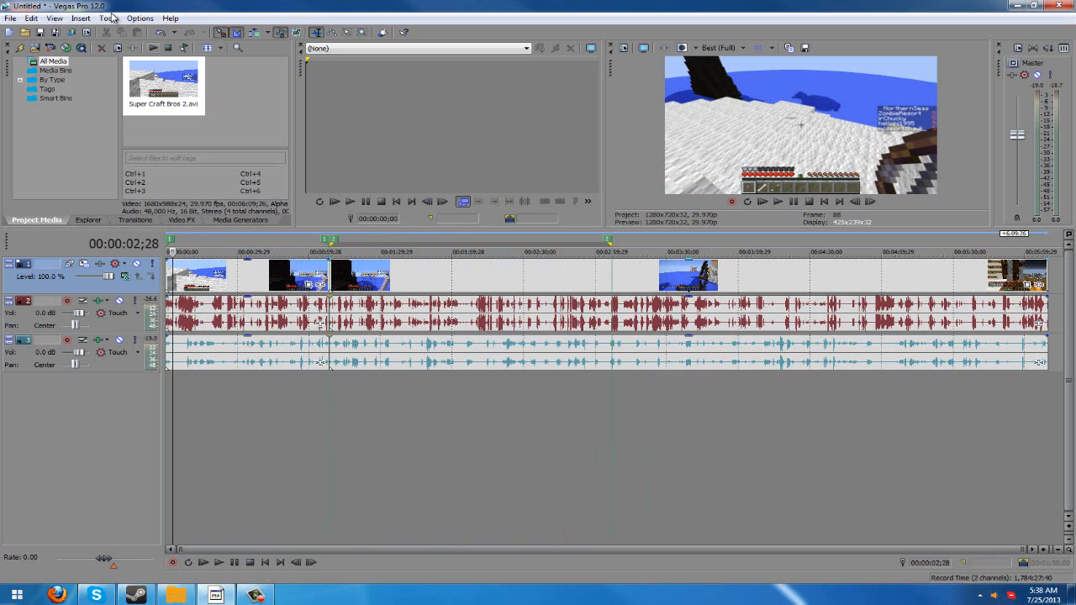
# - Open the Batch Render script to view its formats and render options, and close it without rendering
pyautogui.click(140, 18)
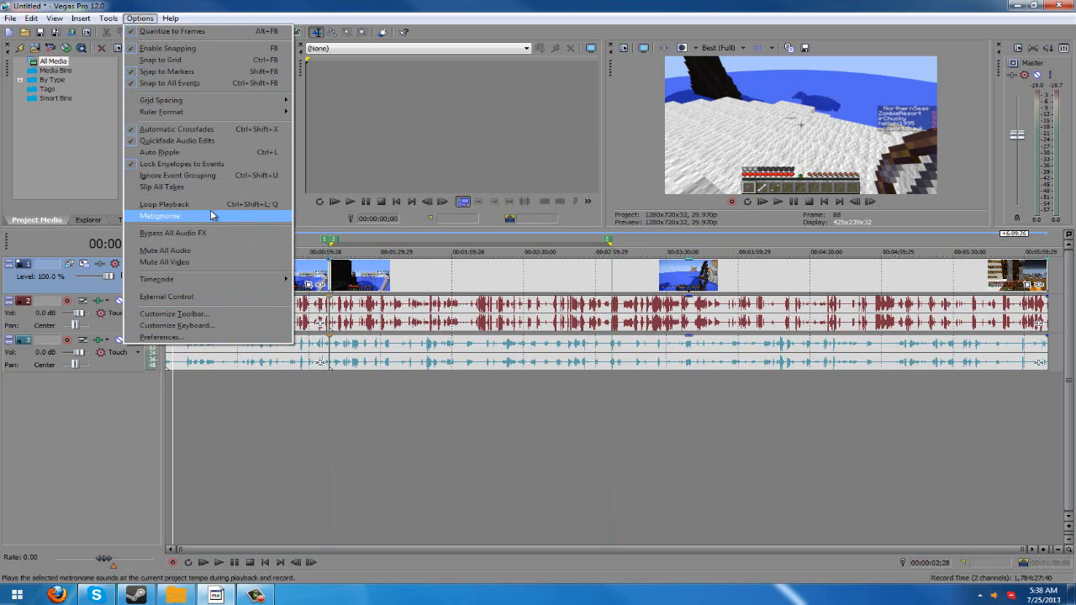
pyautogui.moveTo(108, 18)
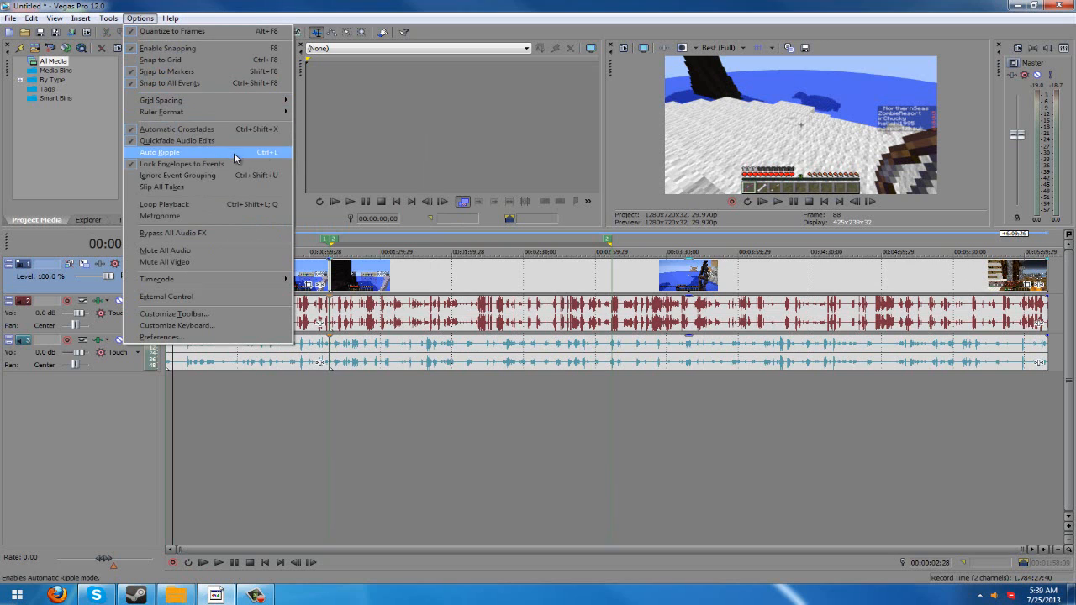
pyautogui.moveTo(243, 278)
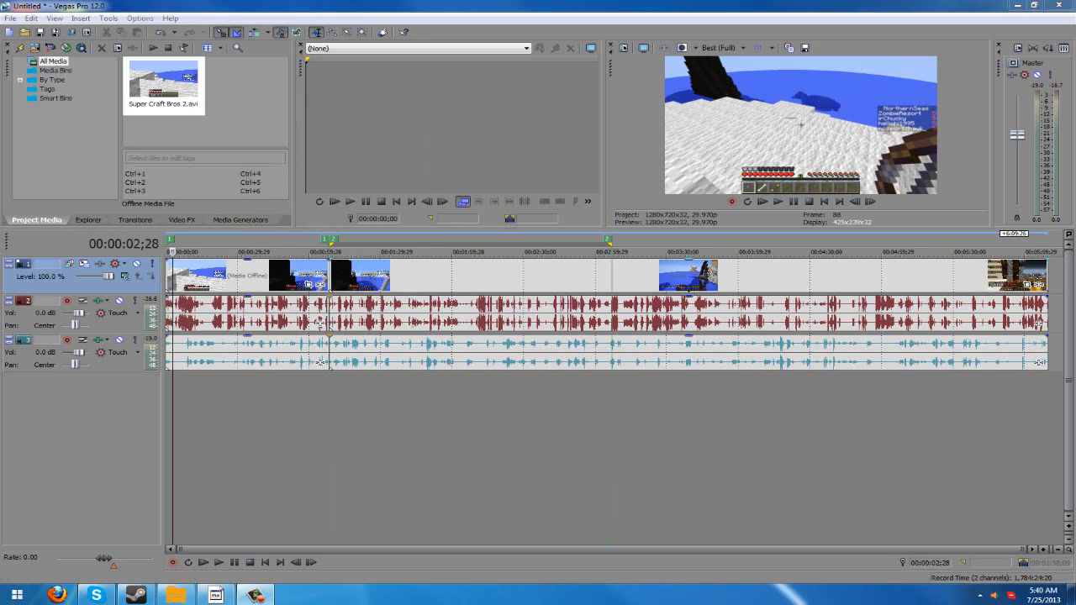
pyautogui.click(110, 18)
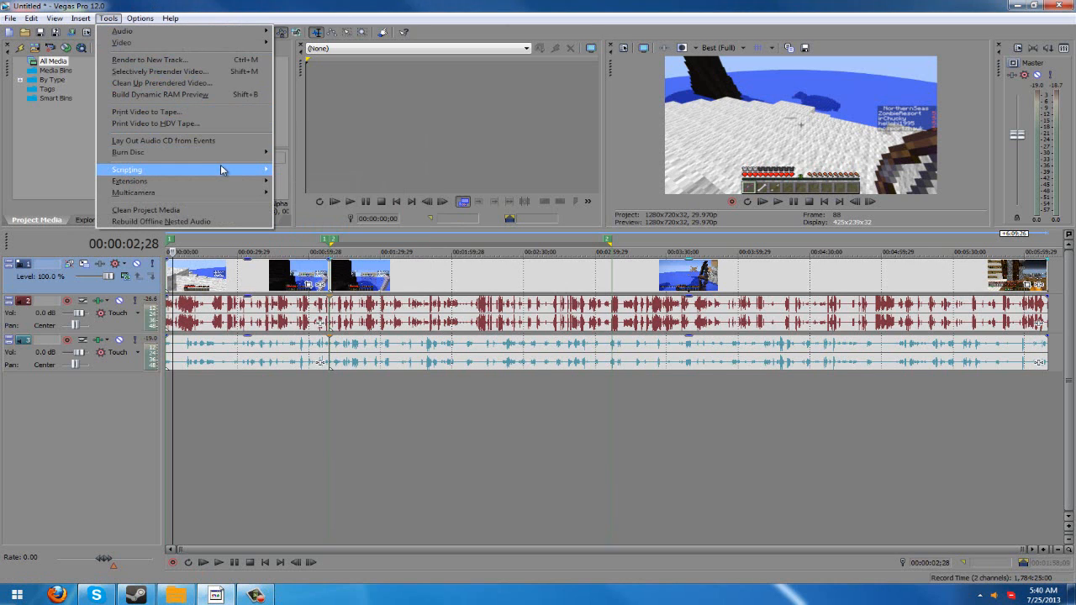
pyautogui.moveTo(221, 169)
pyautogui.click(366, 212)
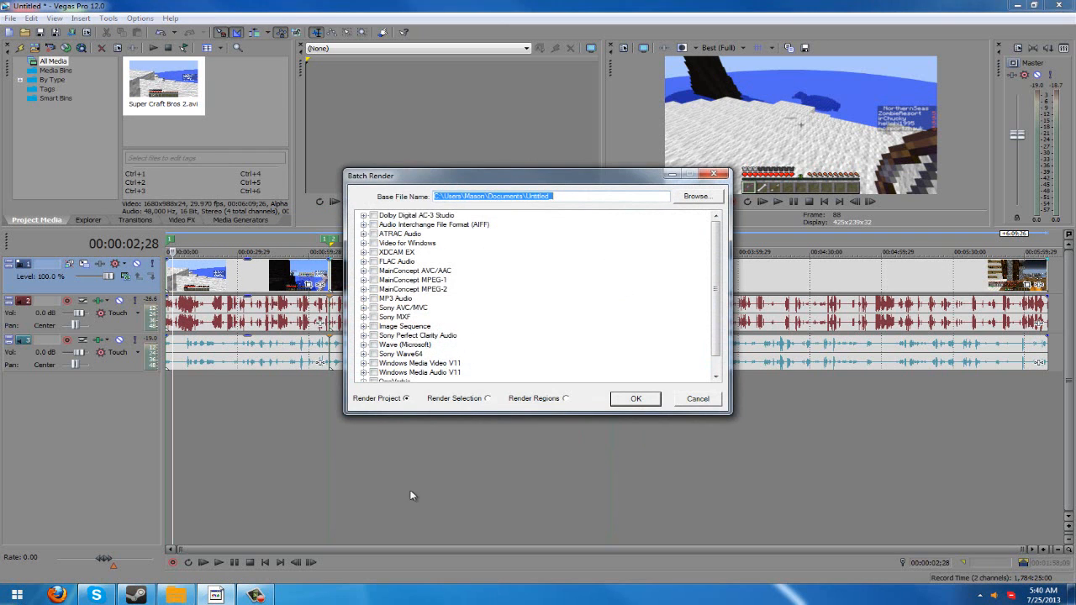
pyautogui.click(717, 177)
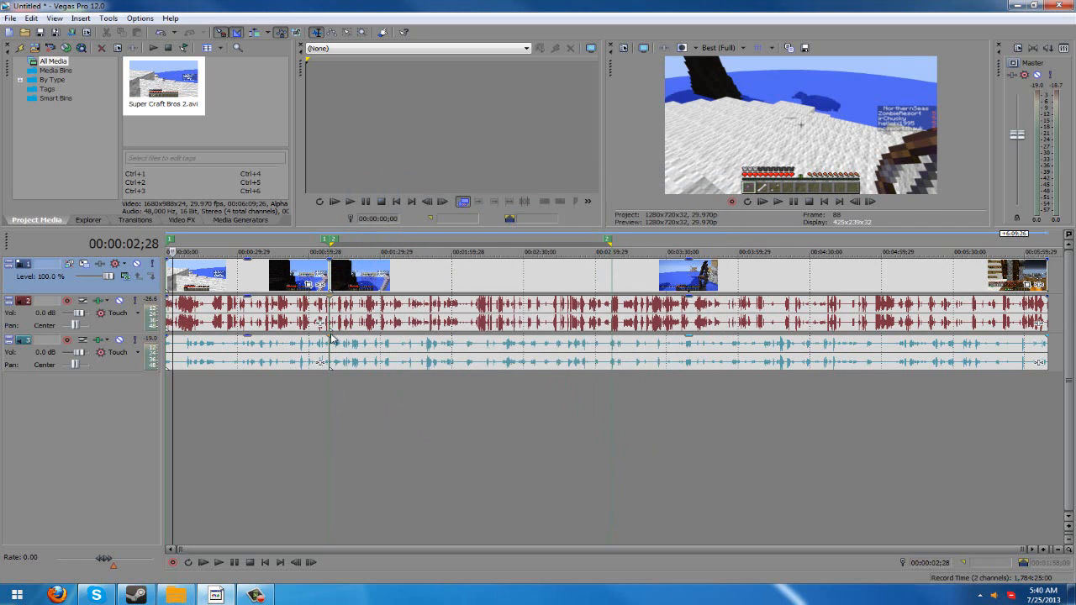
# - Mark the time range from 00:00:52;25 to 00:00:59;24 and open the Render As dialog
pyautogui.moveTo(308, 405); pyautogui.dragTo(290, 472)
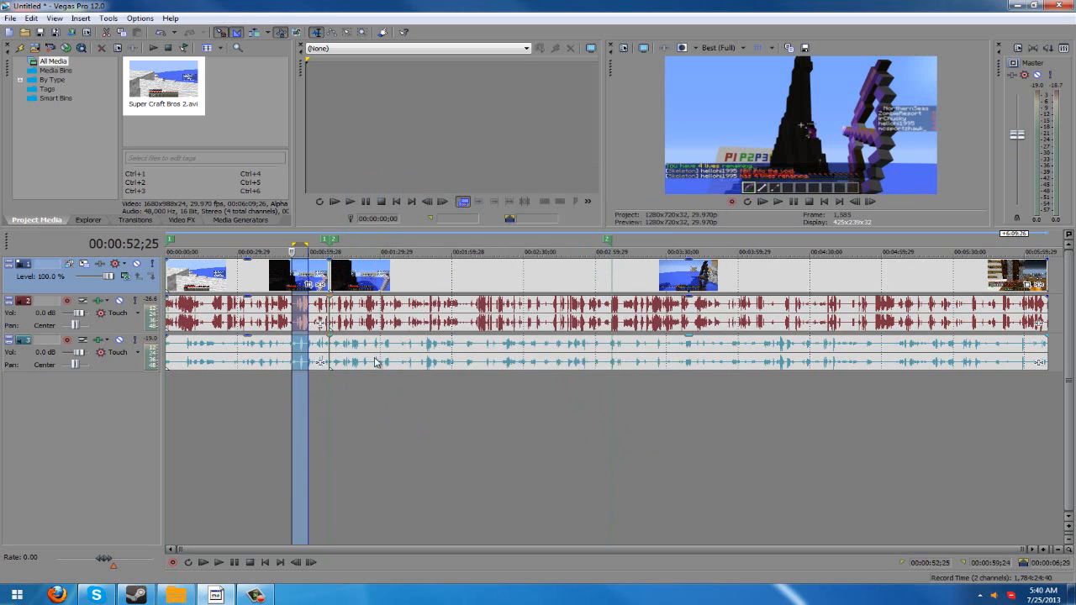
pyautogui.click(375, 387)
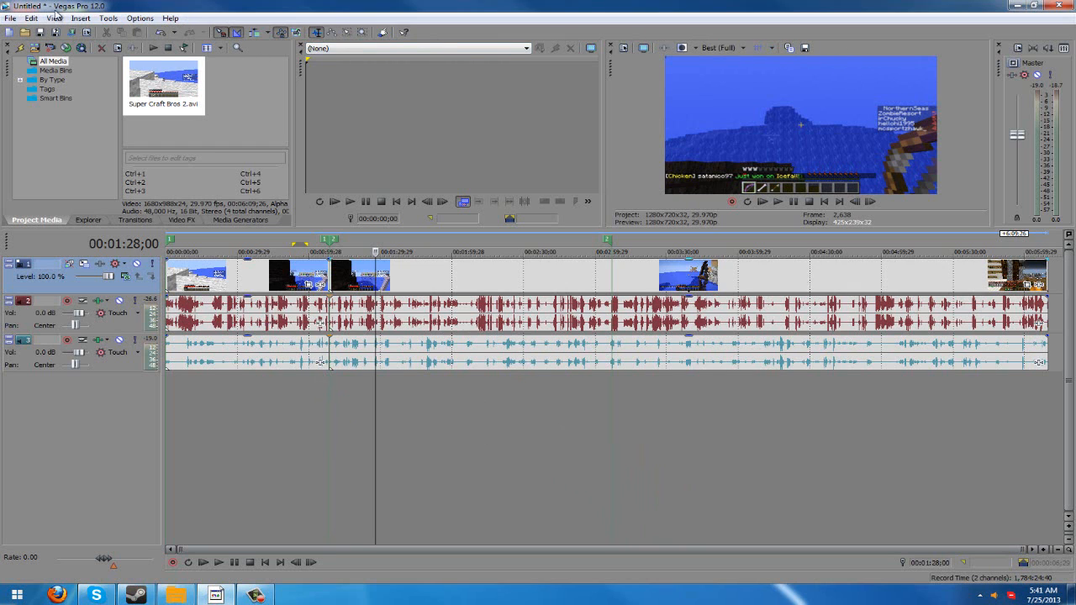
pyautogui.click(11, 18)
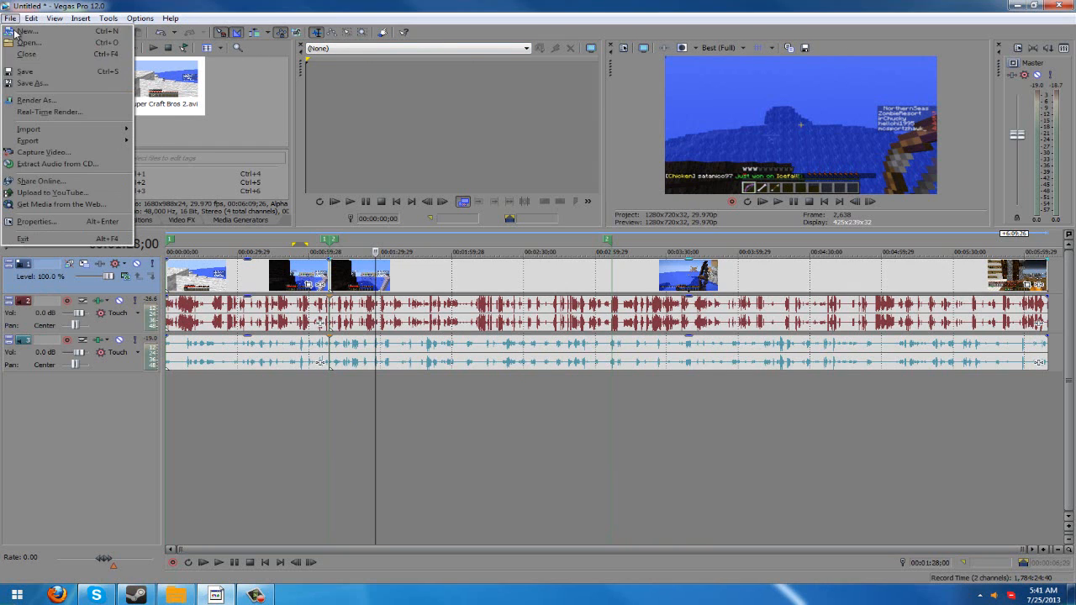
pyautogui.click(36, 101)
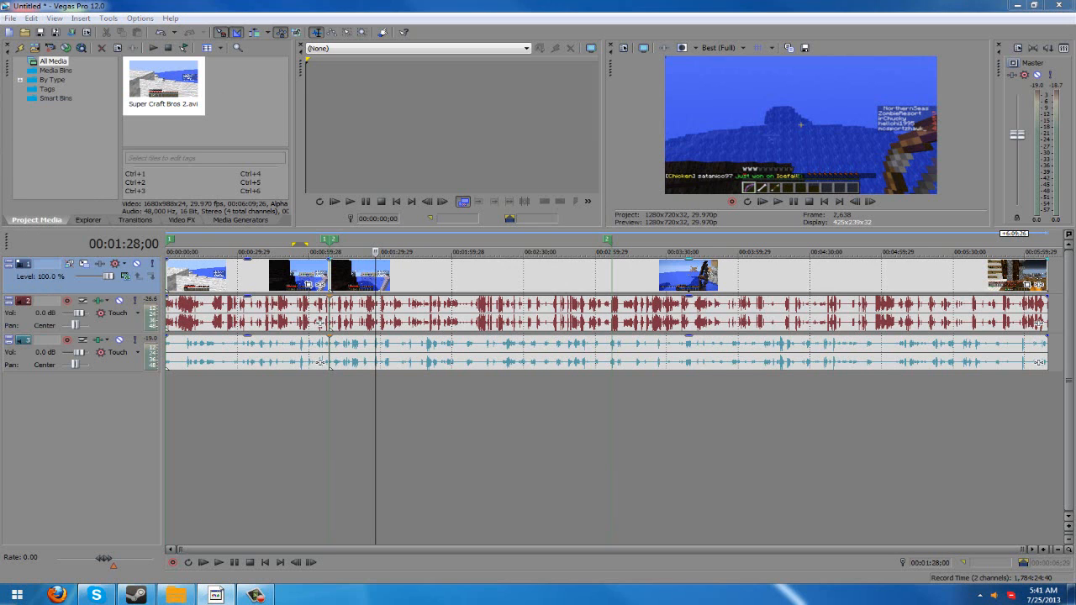
pyautogui.moveTo(1075, 87); pyautogui.dragTo(362, 95)
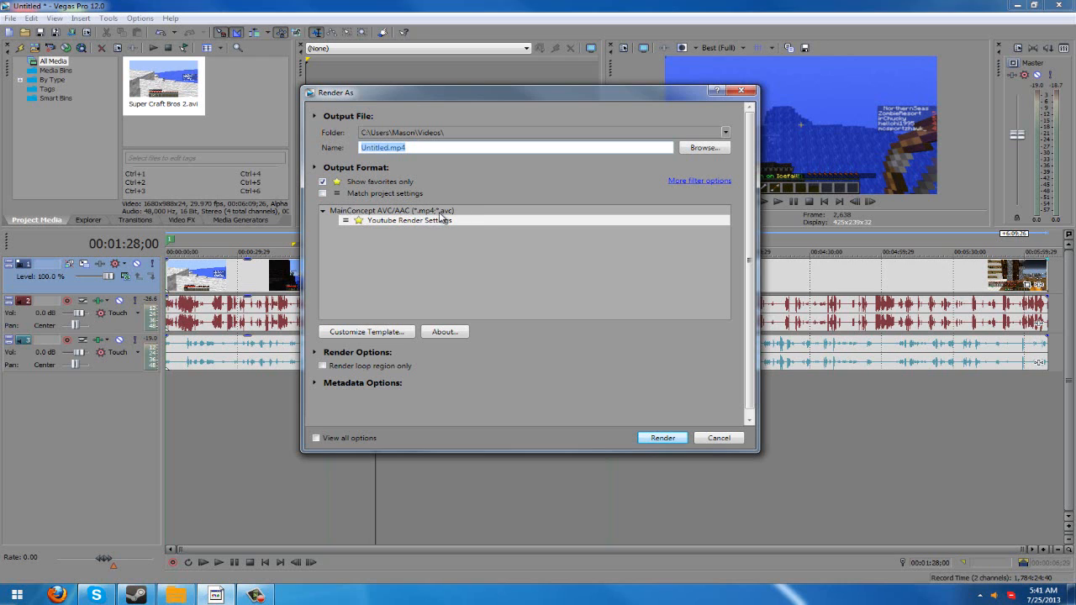
# - Turn off the favorites-only filter, open the custom settings of the Internet HD 720p template, and close them without changes
pyautogui.click(323, 181)
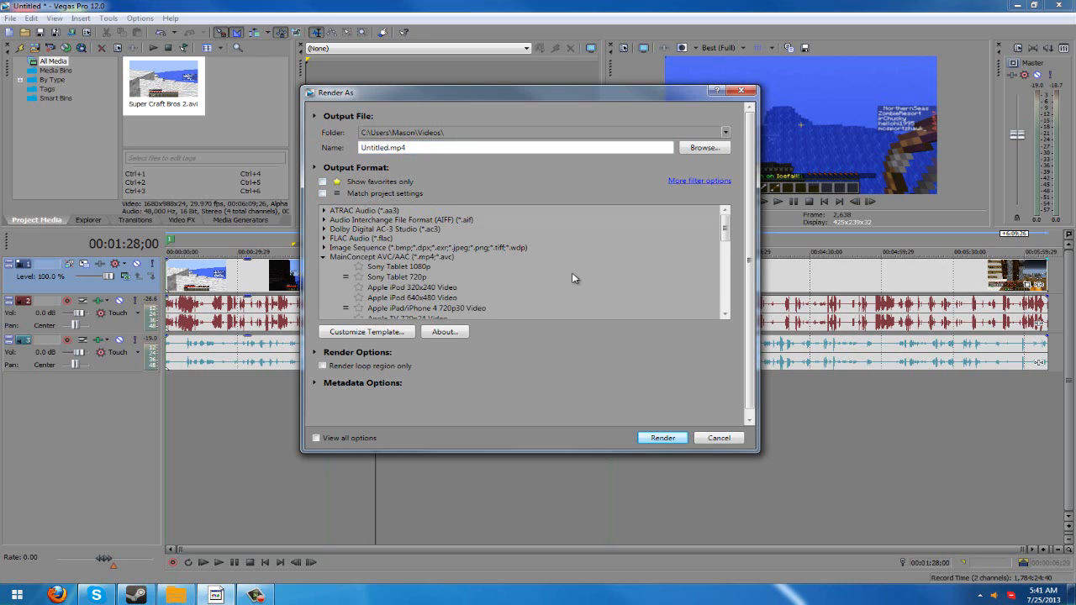
pyautogui.moveTo(725, 241); pyautogui.dragTo(725, 266)
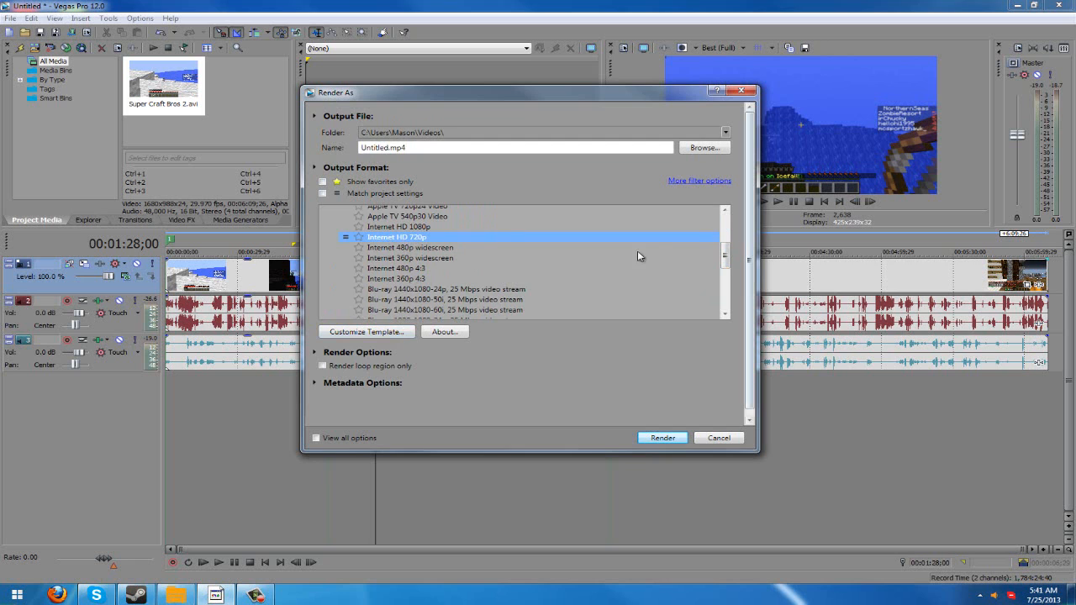
pyautogui.click(395, 332)
pyautogui.click(649, 81)
# - Select the Youtube Render Settings template under MainConcept AVC/AAC and open its custom settings
pyautogui.moveTo(725, 261); pyautogui.dragTo(722, 286)
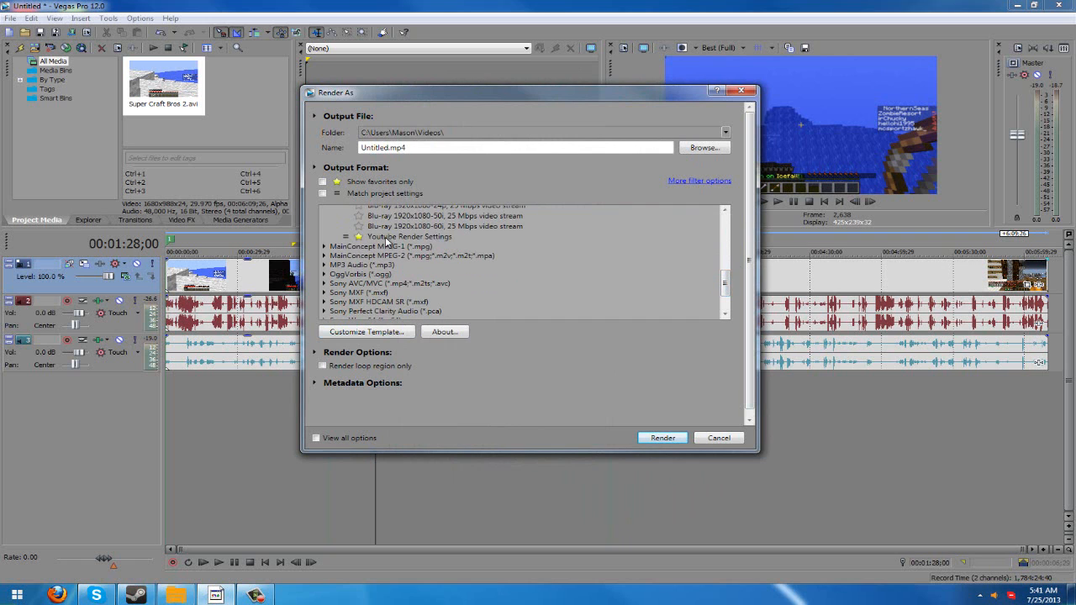
pyautogui.click(386, 239)
pyautogui.click(395, 334)
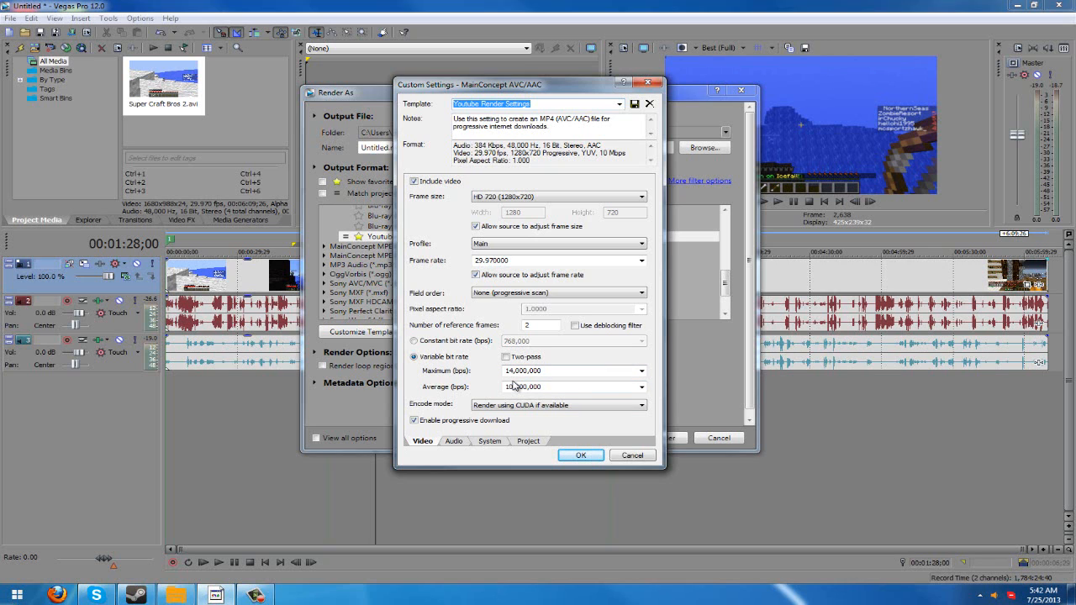
# - Review the encode mode choices and set the mode to Render using CPU only
pyautogui.click(563, 405)
pyautogui.click(584, 418)
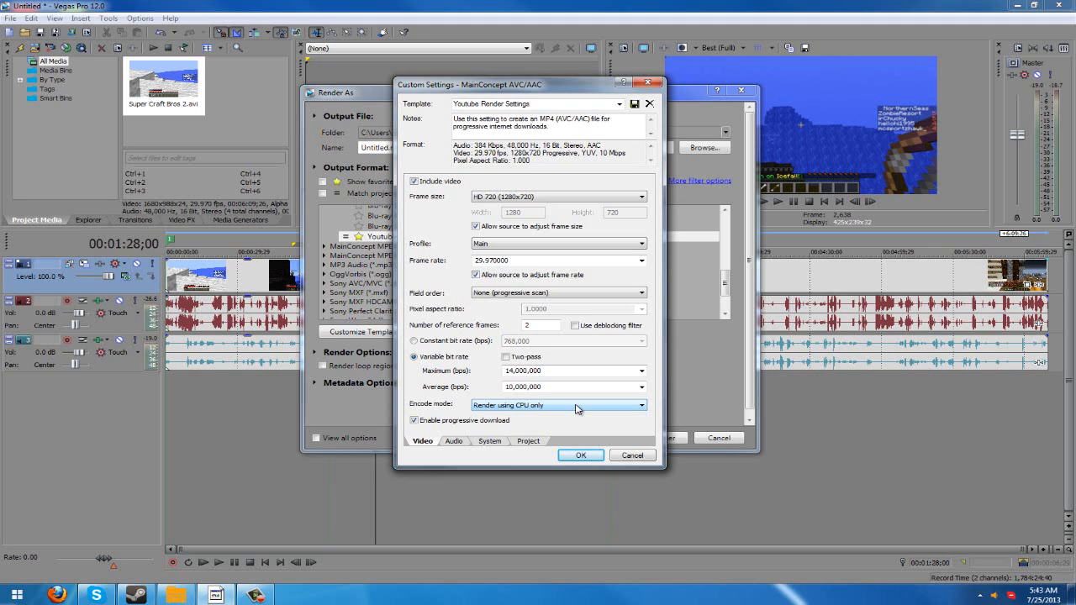
pyautogui.click(576, 409)
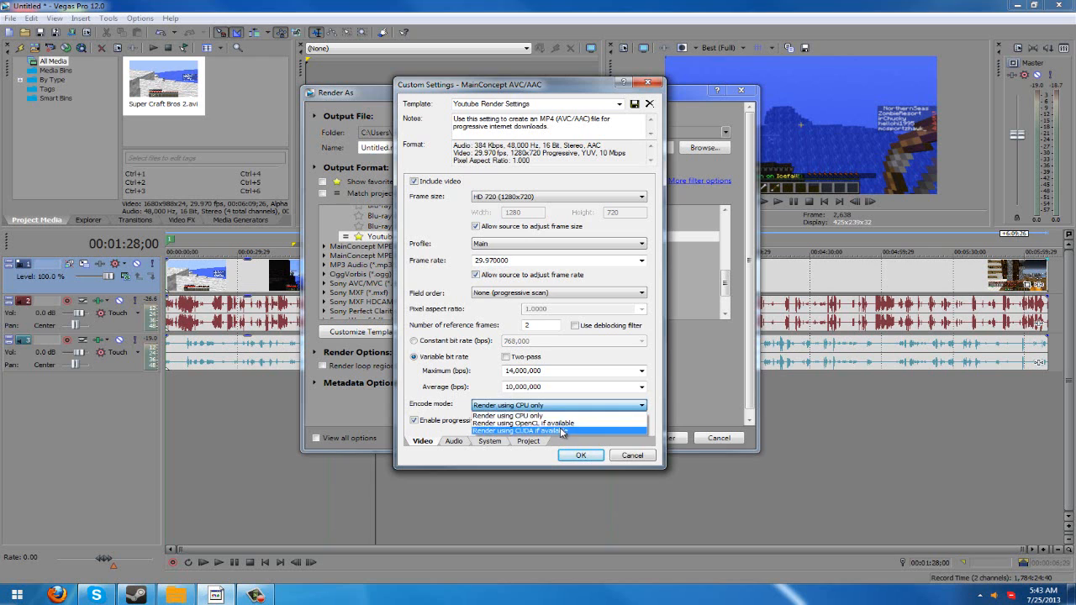
pyautogui.click(562, 415)
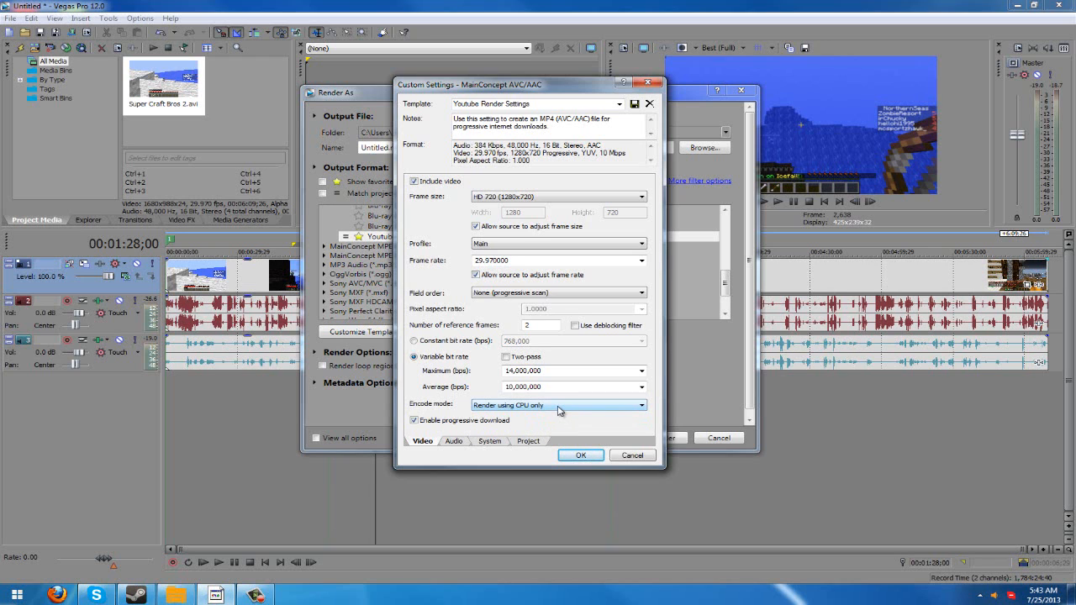
pyautogui.click(559, 408)
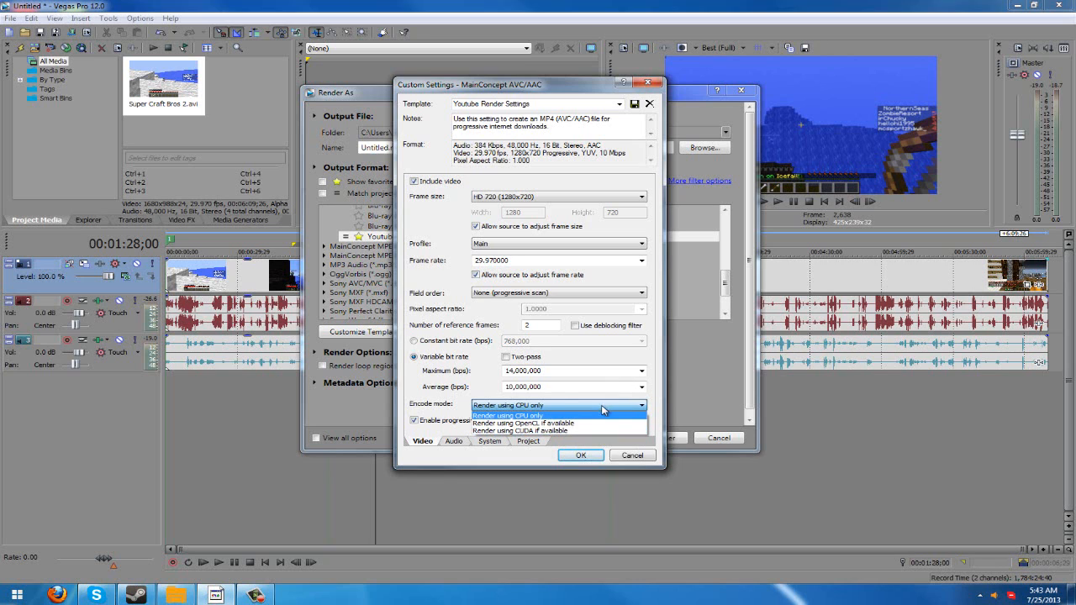
pyautogui.click(521, 412)
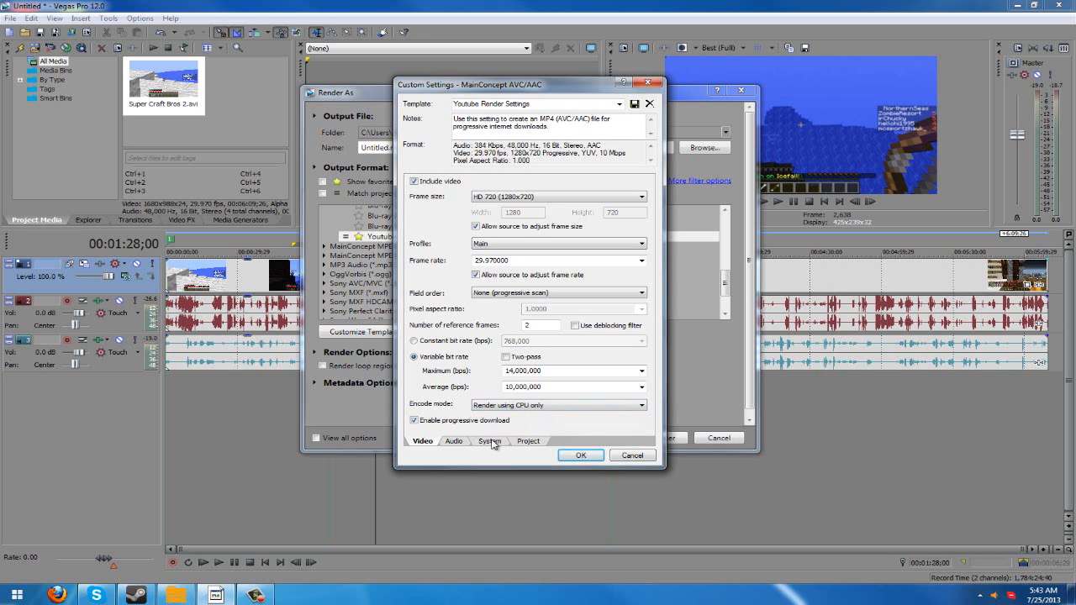
# - Check the GPU in the template's system settings and set the encode mode to Render using CUDA if available
pyautogui.click(491, 442)
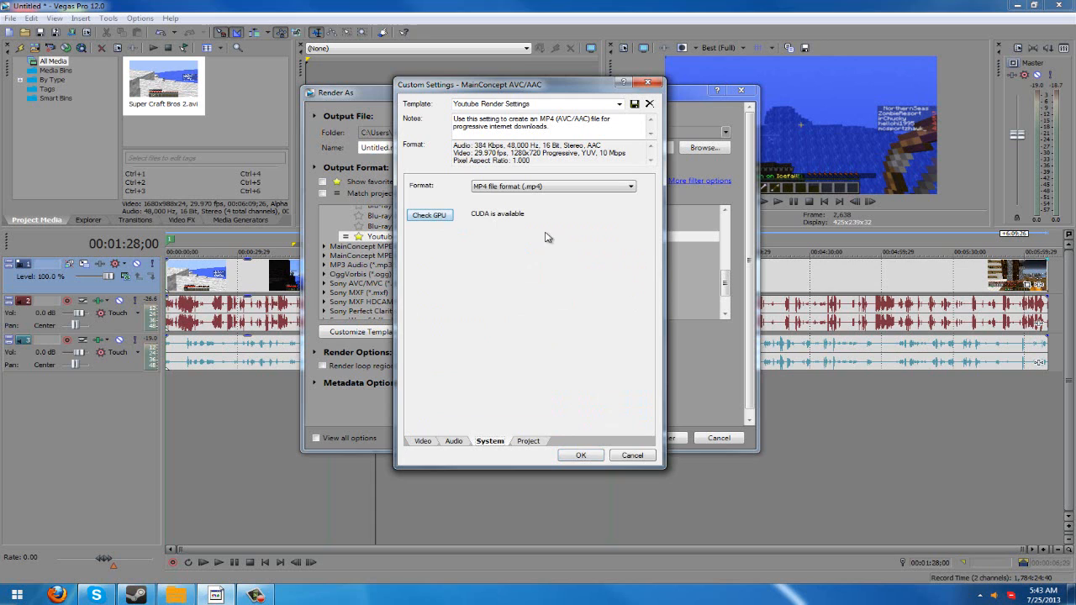
pyautogui.click(425, 441)
pyautogui.click(492, 408)
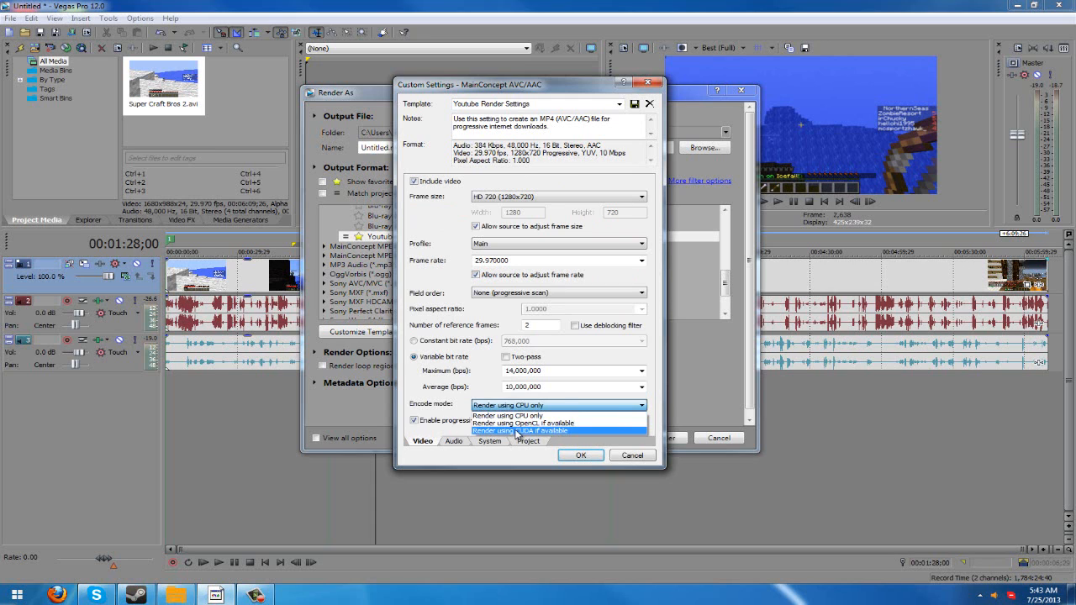
pyautogui.click(516, 427)
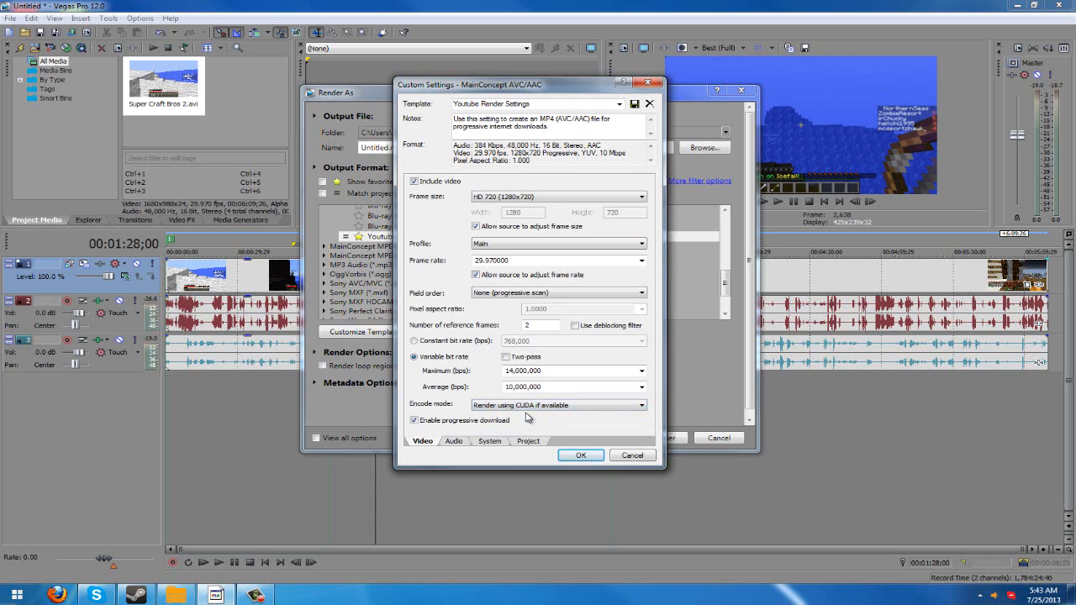
# - Switch the encode mode to Render using OpenCL if available, and return it to Render using CUDA if available
pyautogui.click(576, 408)
pyautogui.click(555, 422)
pyautogui.click(552, 407)
pyautogui.click(548, 435)
# - Review the template's audio settings, including the available bit rates
pyautogui.click(453, 441)
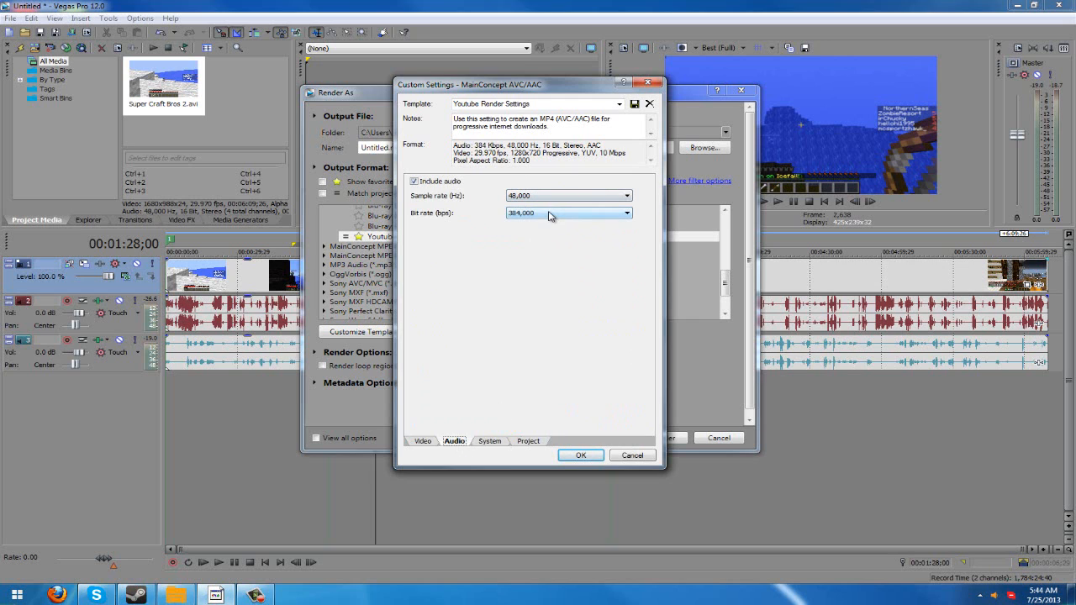
pyautogui.click(550, 213)
pyautogui.click(434, 360)
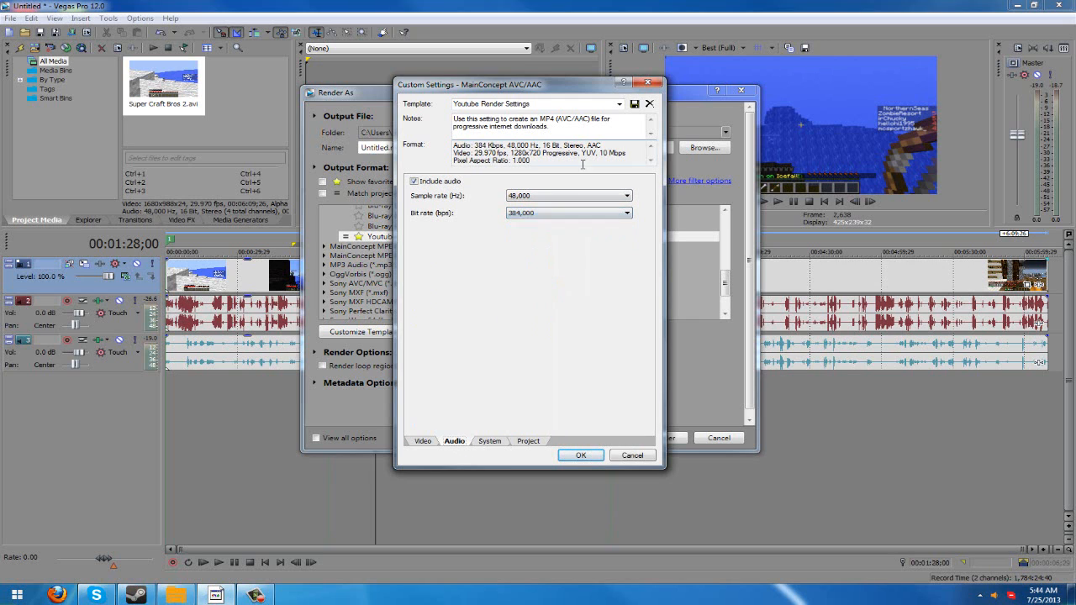
# - Review the output format choices, keep MP4 file format (.mp4), and check GPU availability for rendering
pyautogui.click(489, 443)
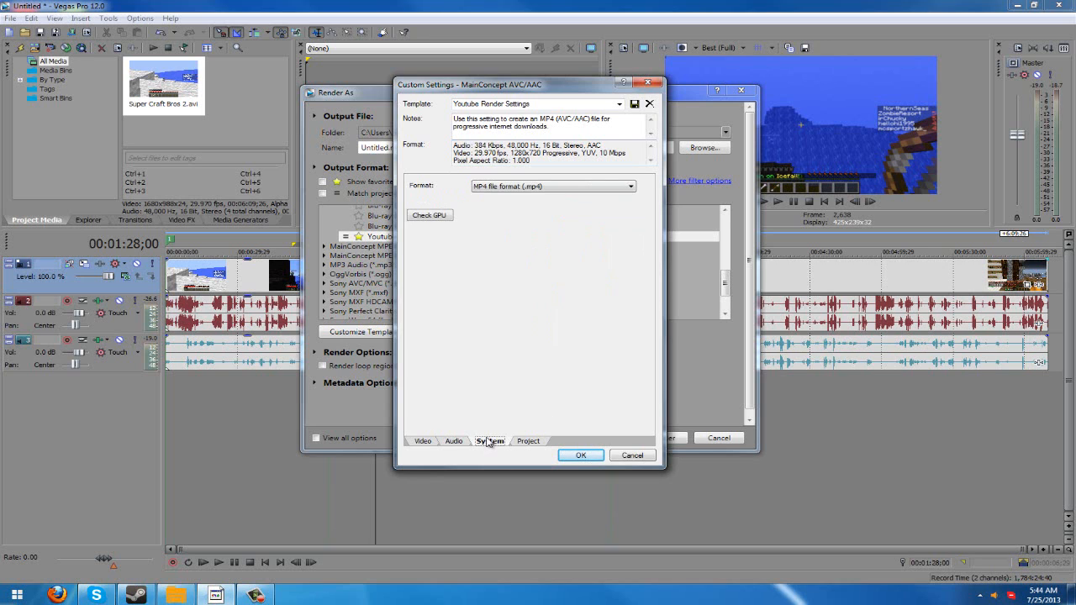
pyautogui.click(534, 186)
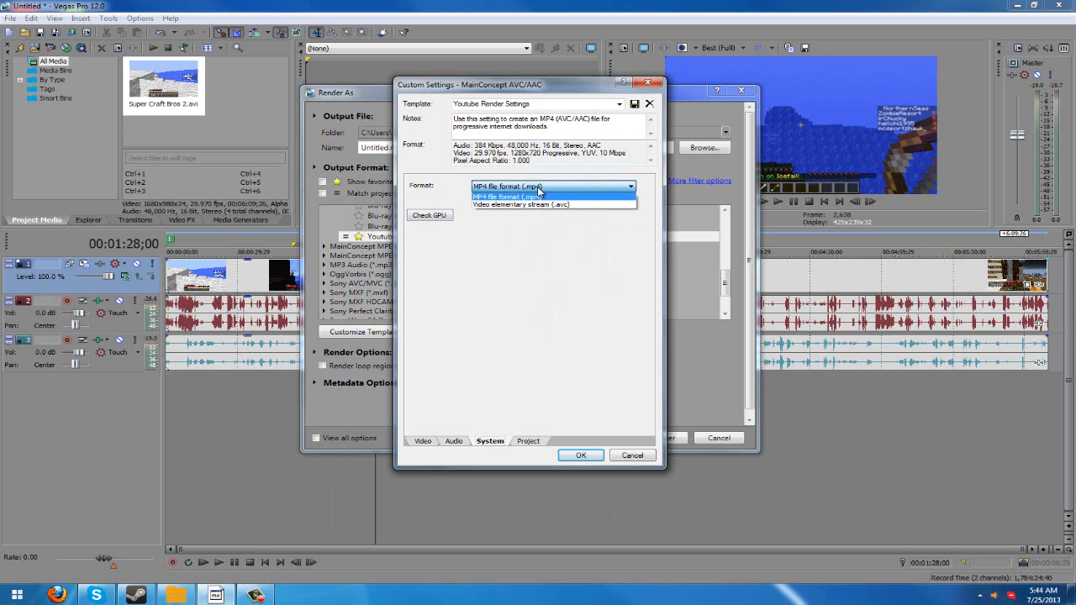
pyautogui.click(538, 195)
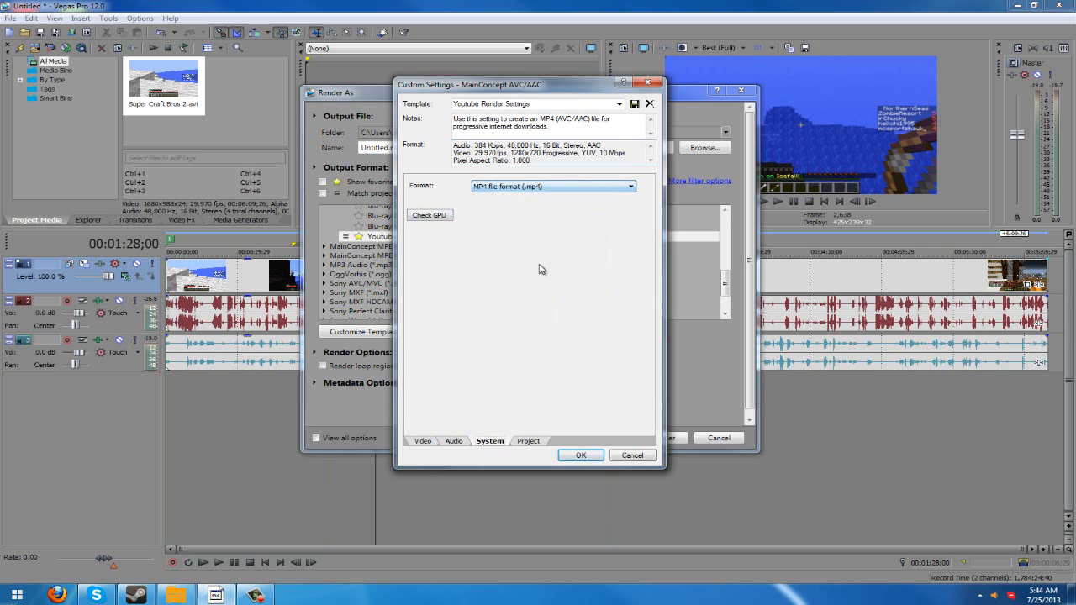
pyautogui.click(428, 215)
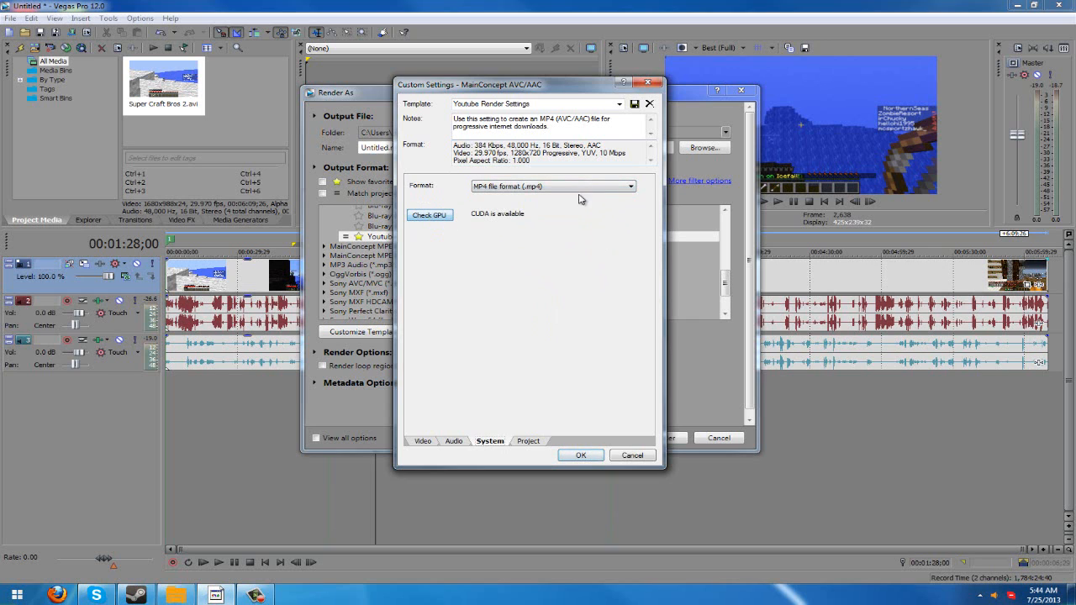
# - Review the template's video rendering quality options and video settings, and close the custom settings without saving
pyautogui.click(529, 441)
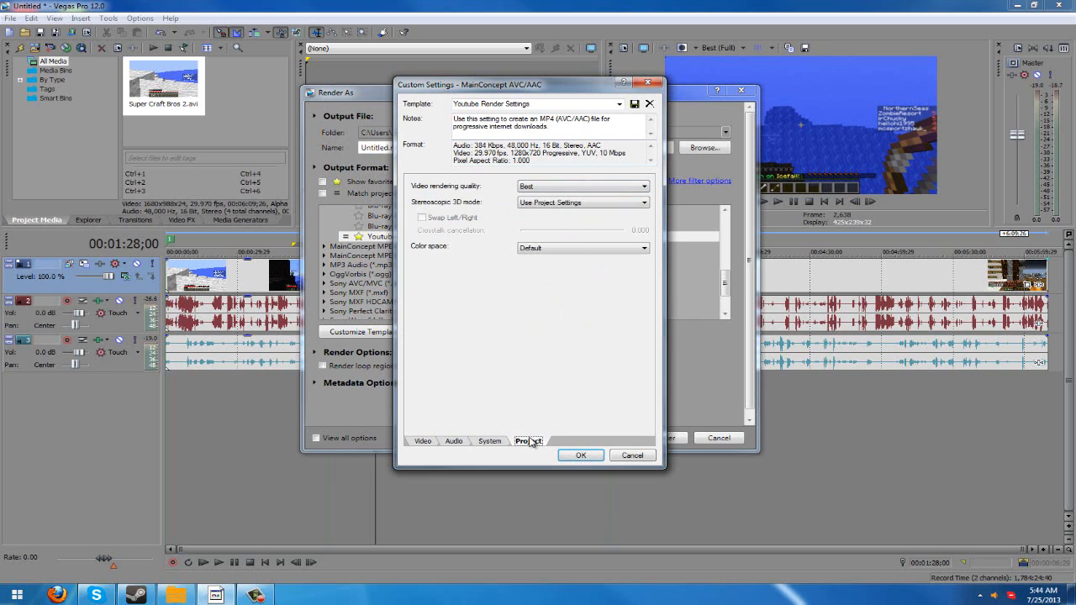
pyautogui.click(561, 187)
pyautogui.click(563, 225)
pyautogui.click(433, 442)
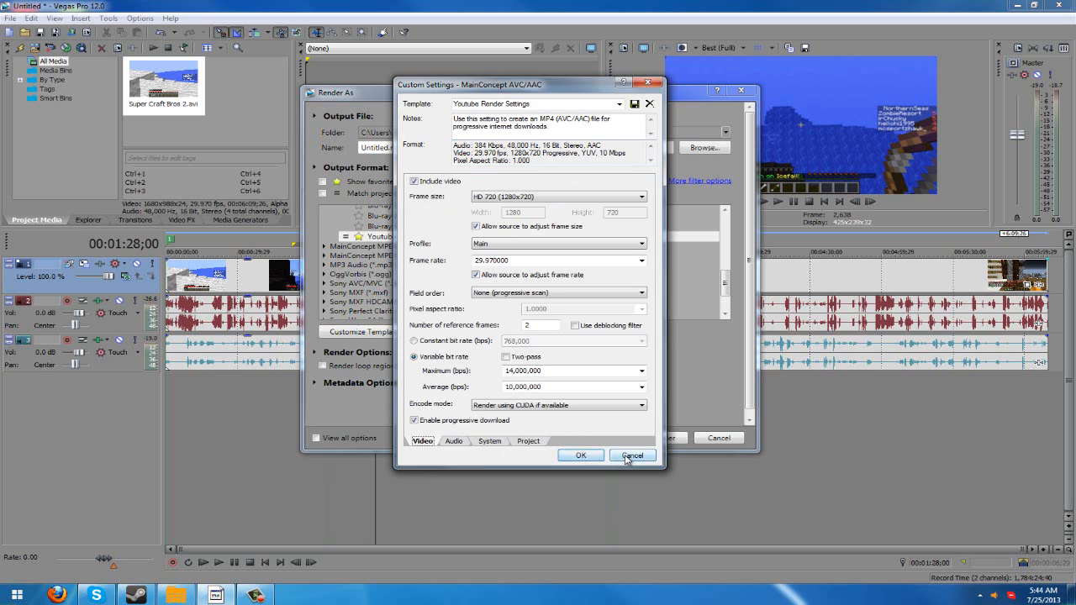
pyautogui.click(632, 456)
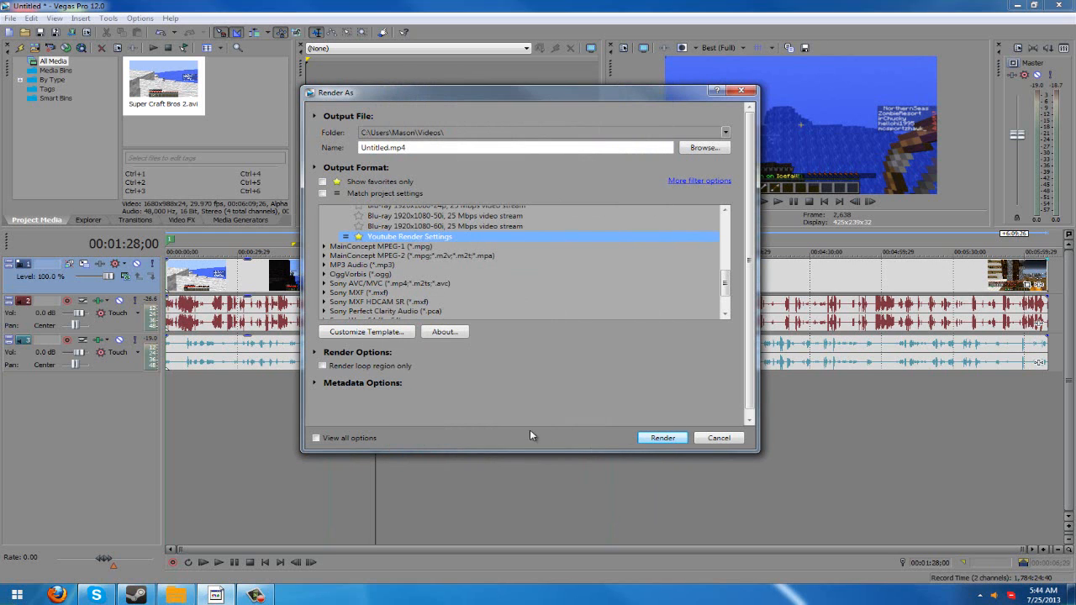